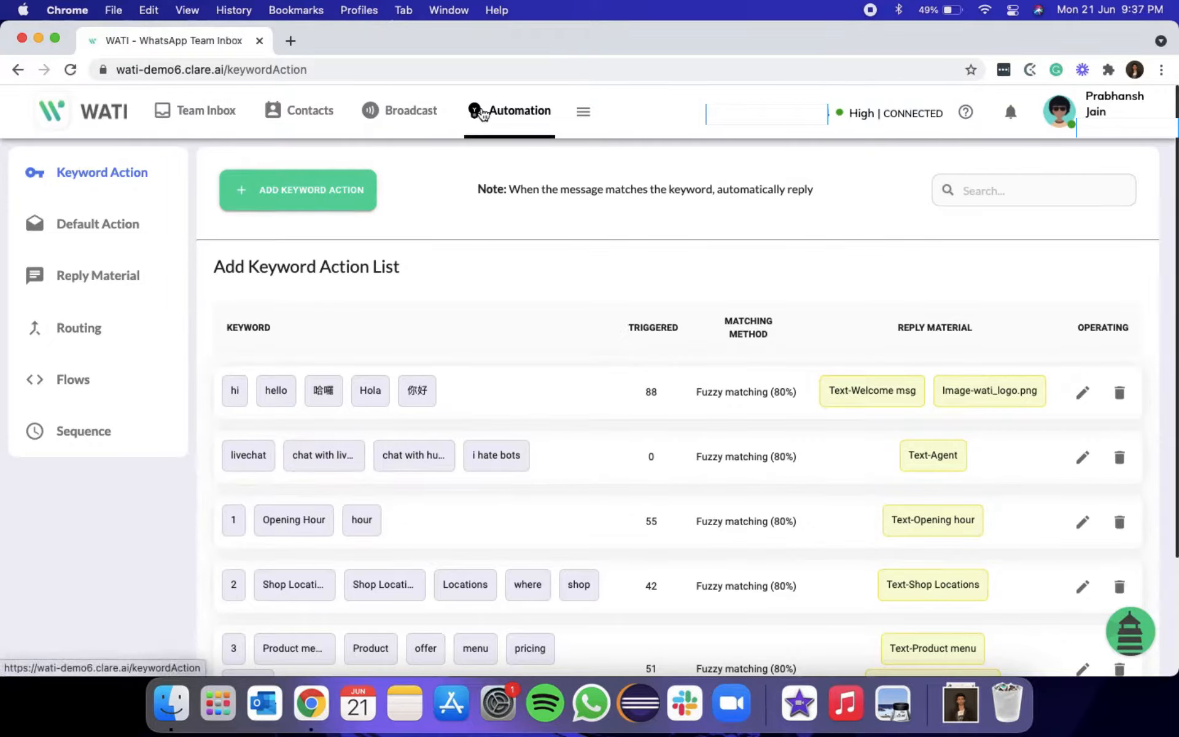
Go to Automation > Flows and choose ADD FLOW to browse the flow templates
click(67, 379)
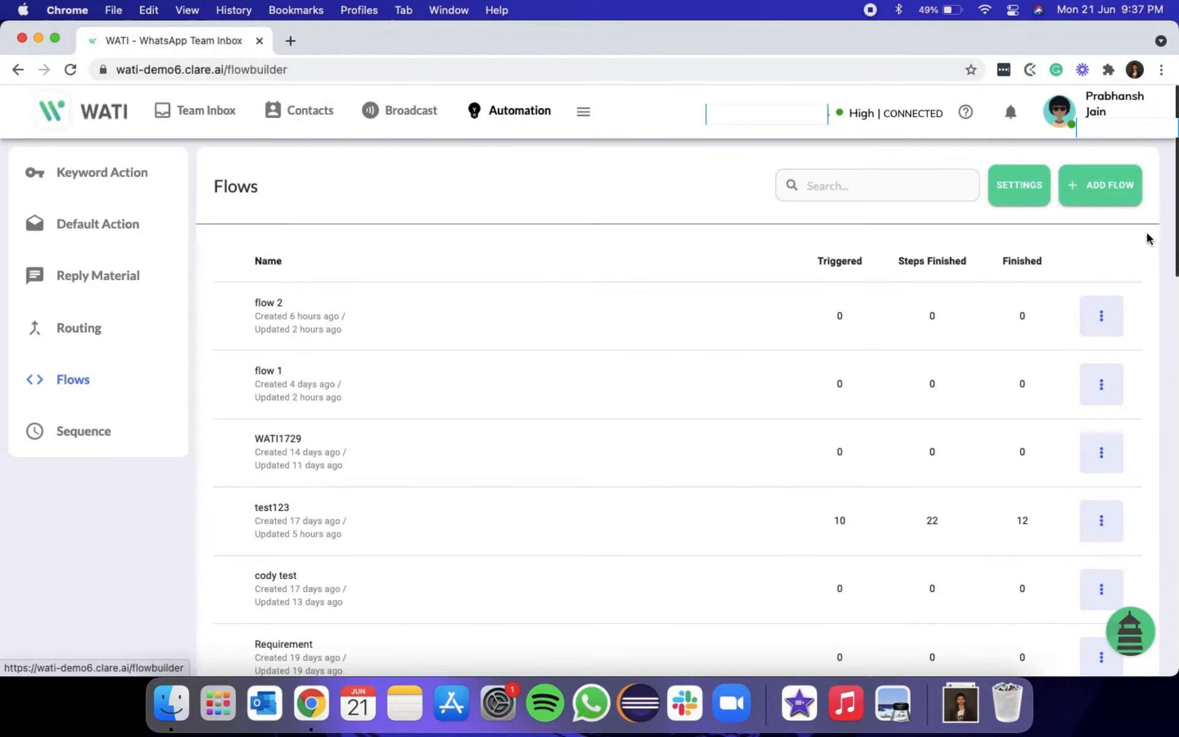
click(1075, 185)
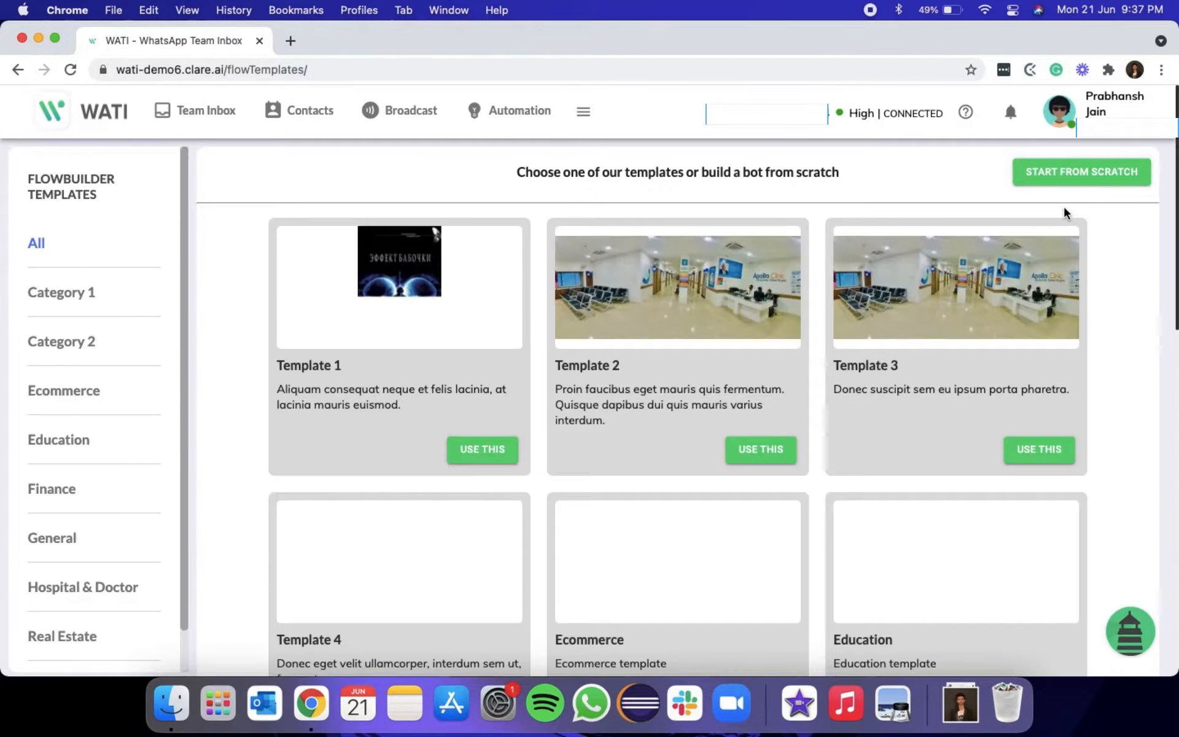
scroll(347, 299, down, 3)
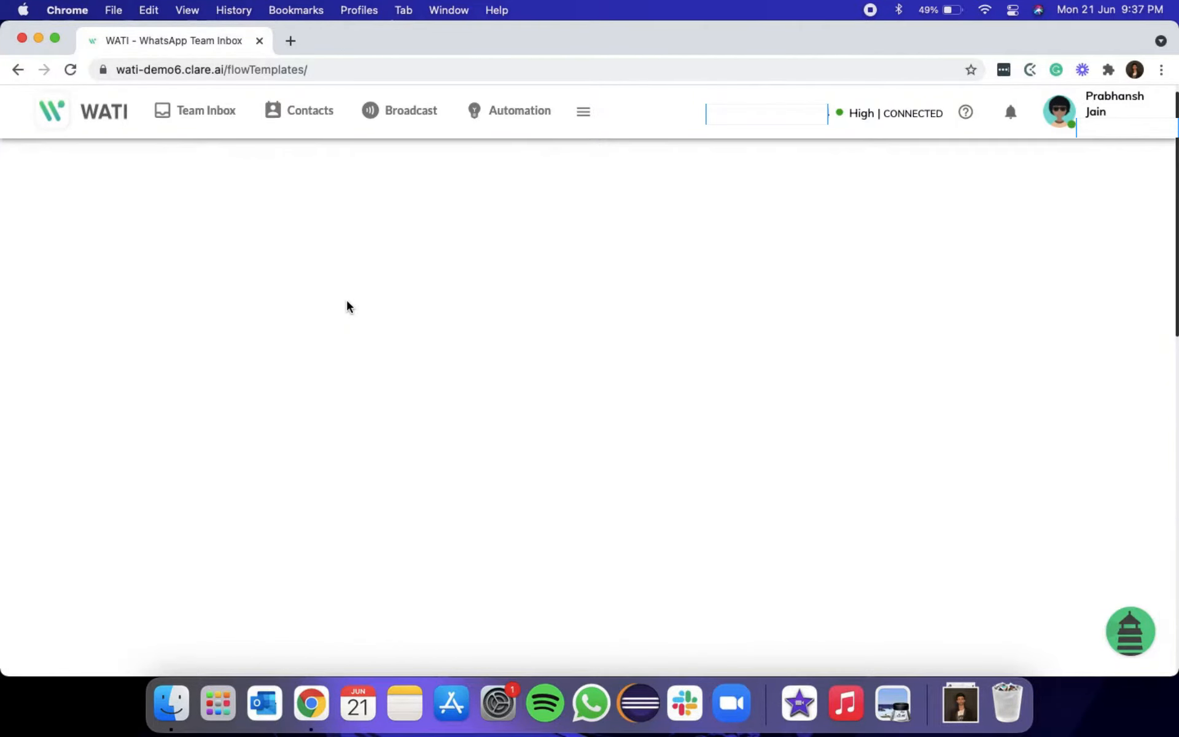
scroll(347, 301, down, 10)
scroll(347, 301, up, 13)
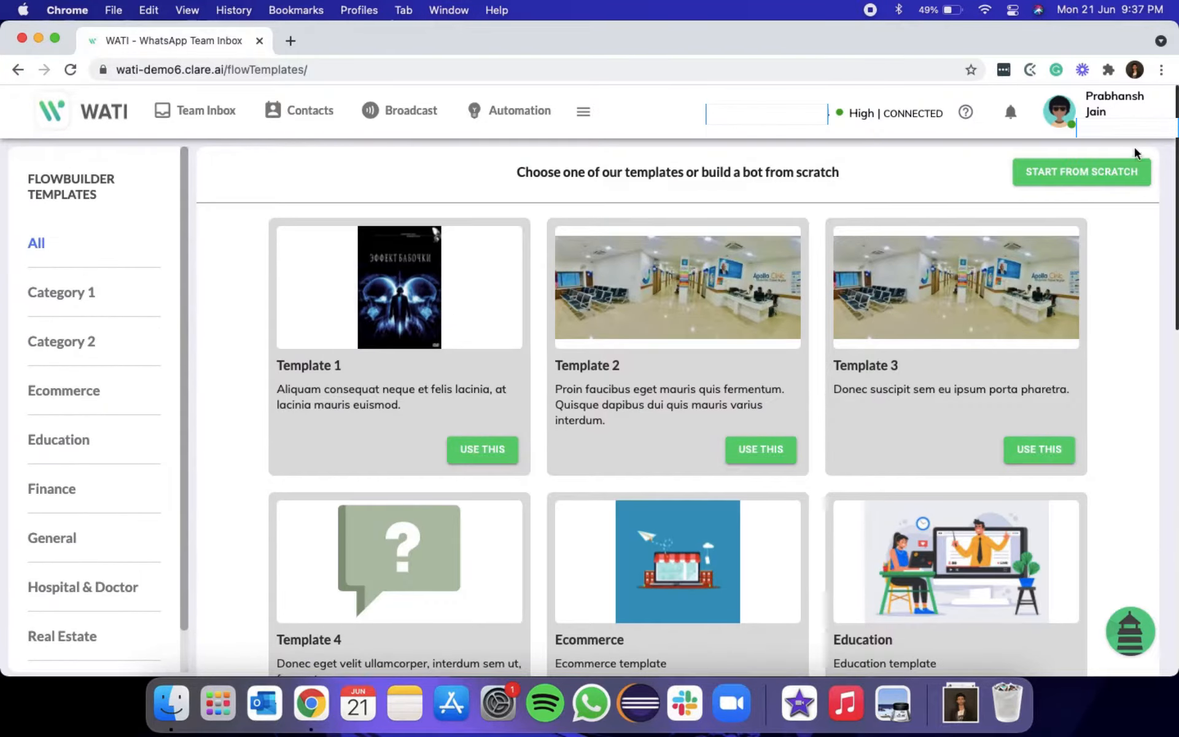
Start a flow from scratch and create it with the name 'testforyt'
click(1111, 177)
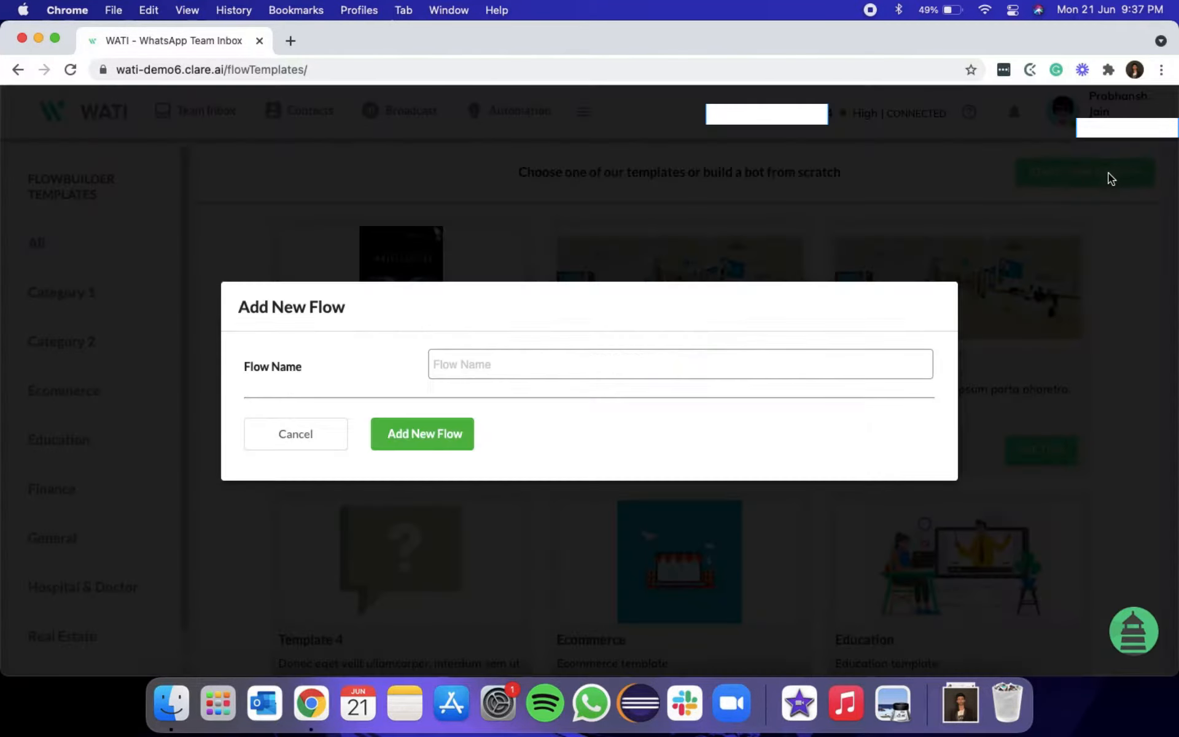
click(650, 371)
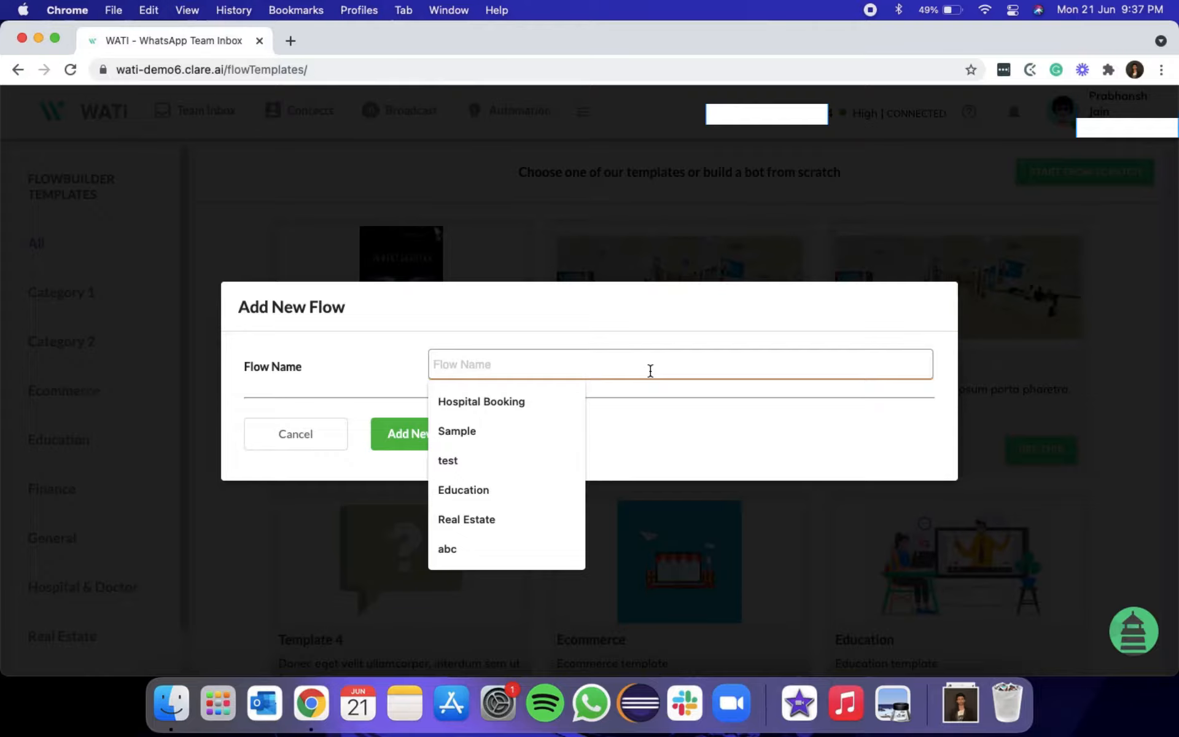
text(testforyt)
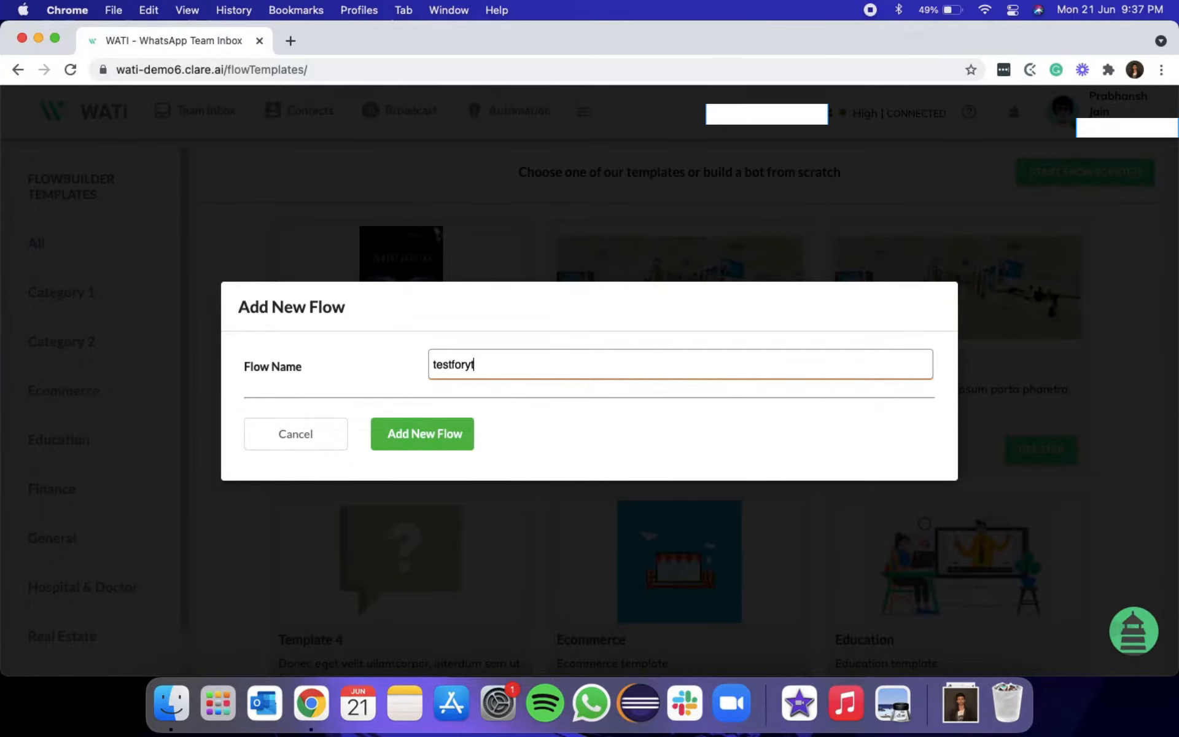
click(444, 438)
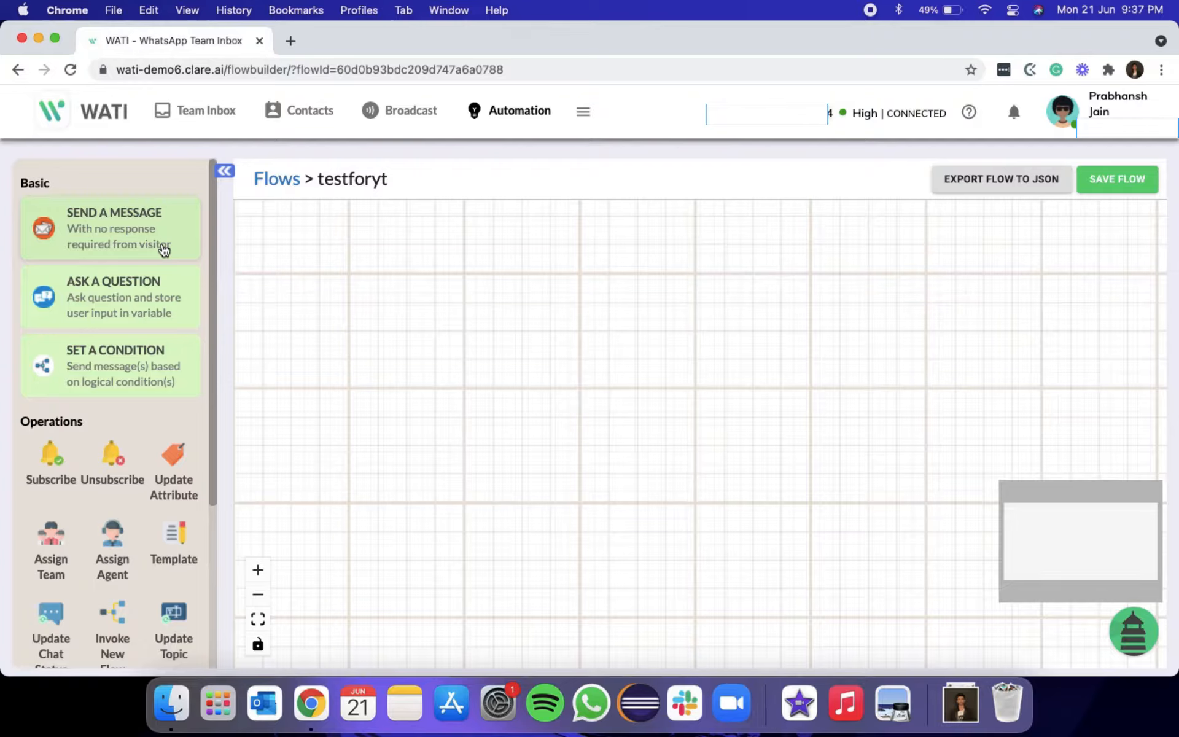
scroll(163, 248, down, 3)
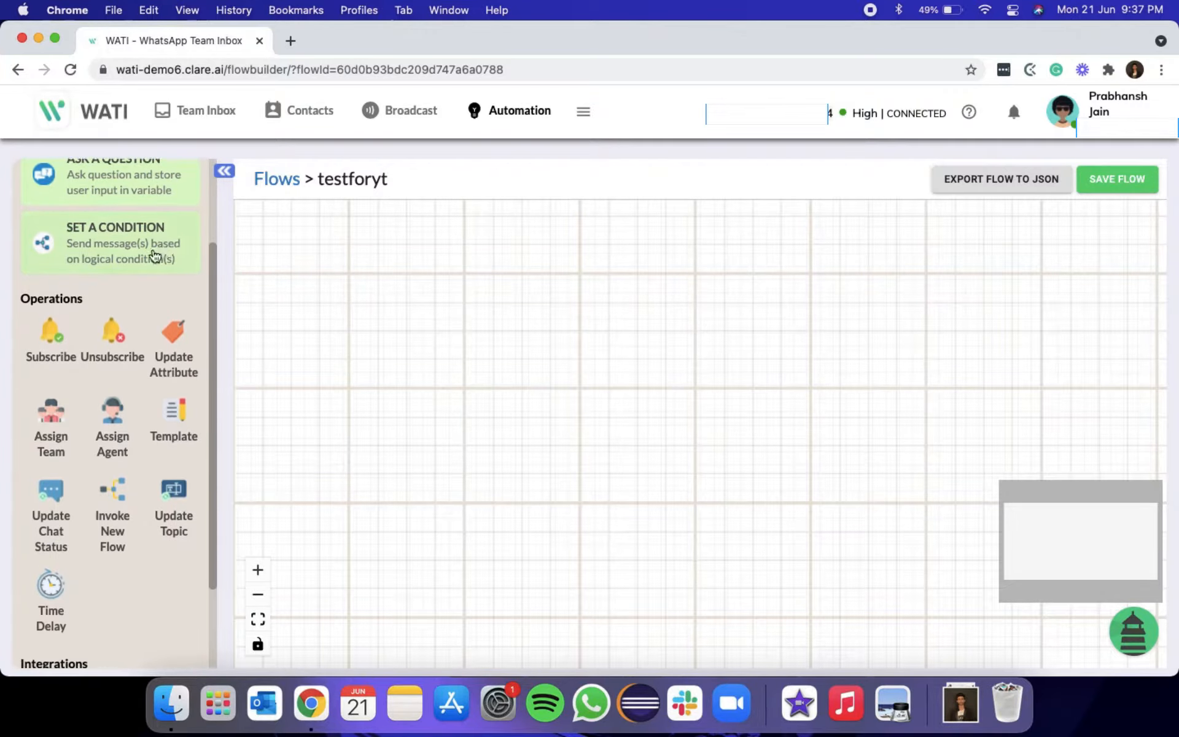
scroll(100, 482, down, 3)
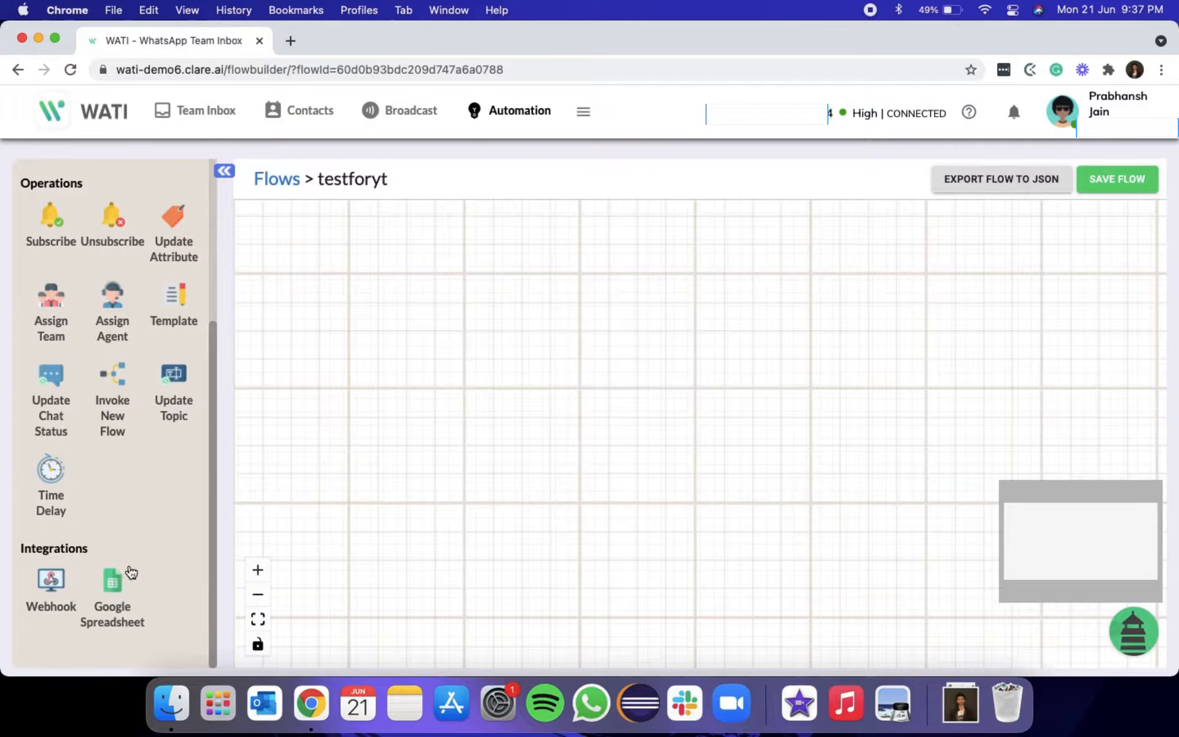
scroll(128, 570, up, 5)
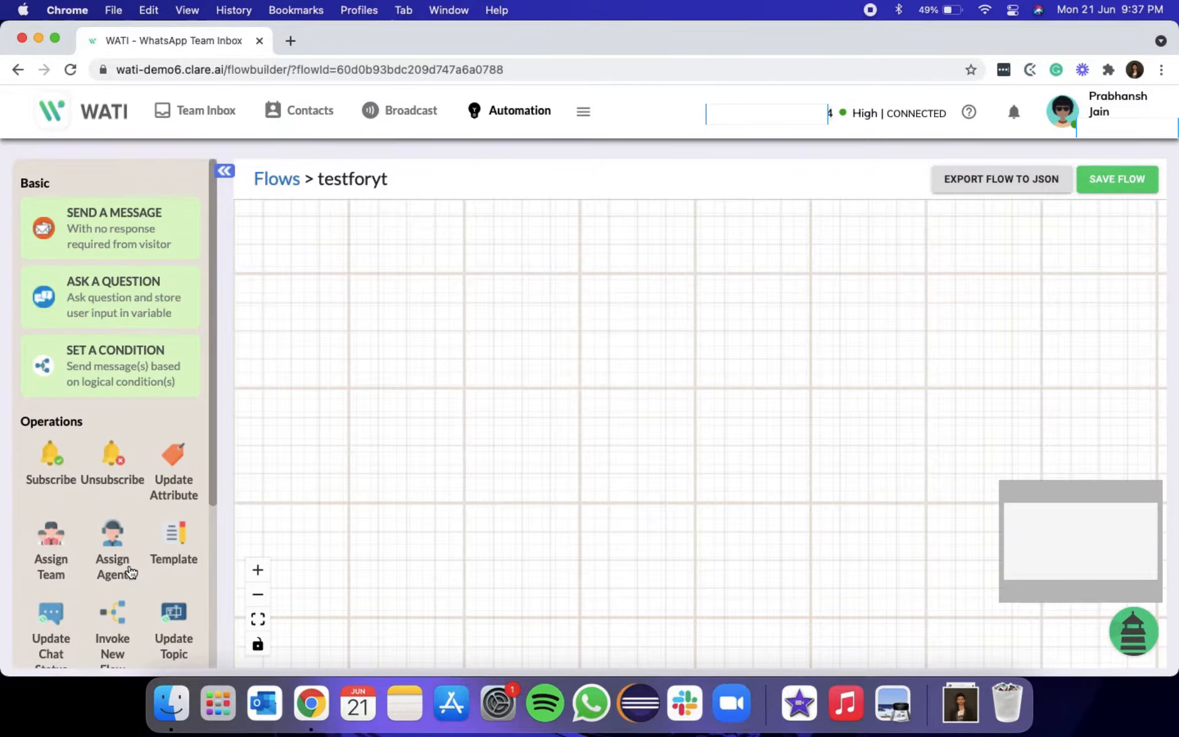
scroll(71, 522, down, 5)
scroll(71, 523, up, 5)
Add Send a Message, Ask a Question and Set a Condition nodes and arrange them on the canvas
click(153, 235)
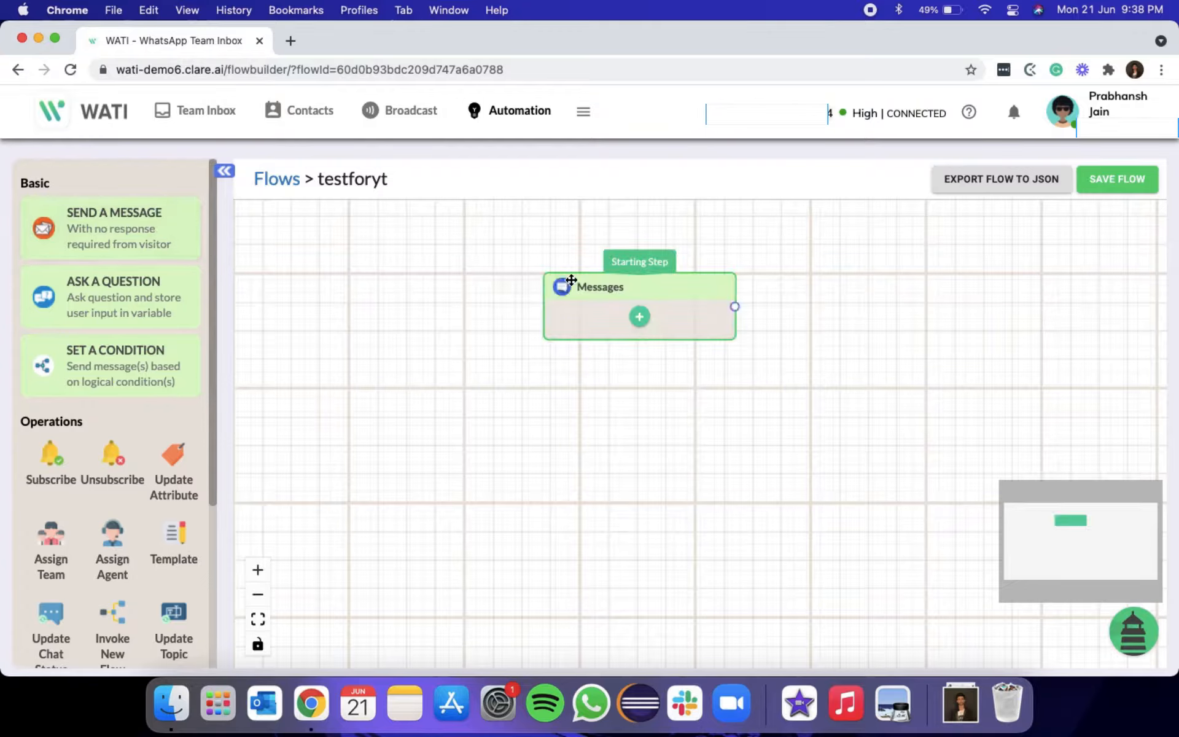
drag(635, 289, 547, 287)
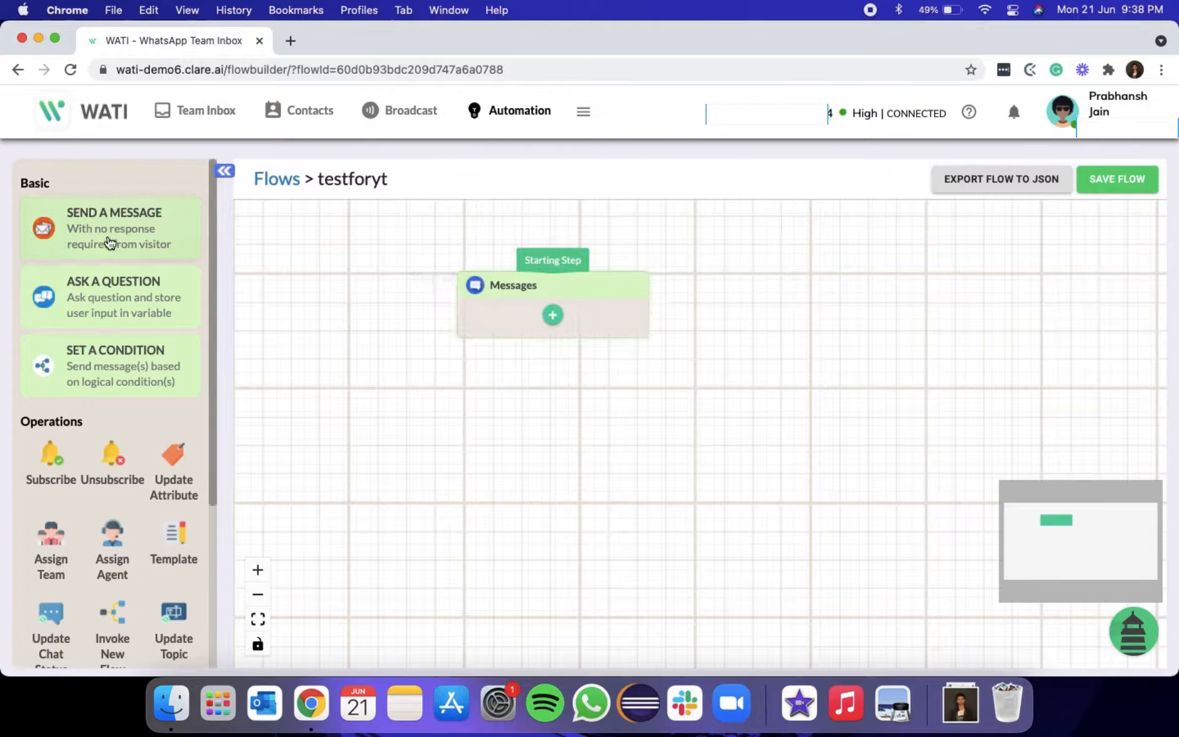
mouse_move(544, 275)
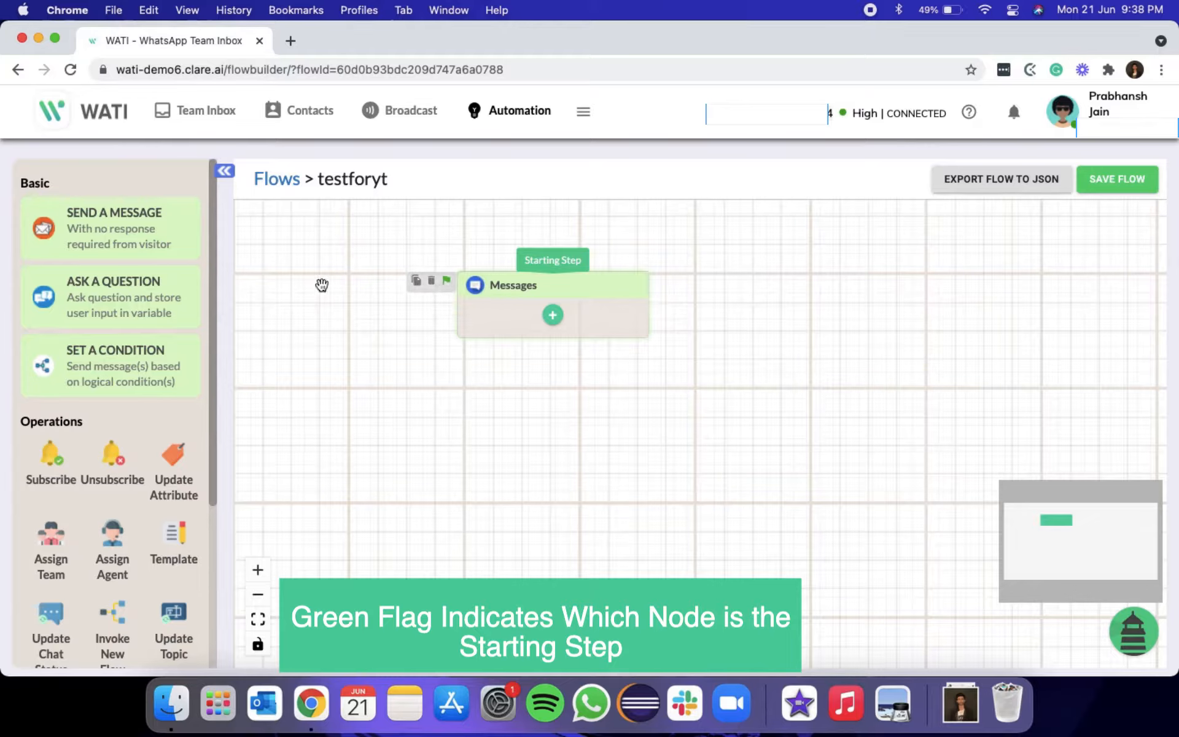
click(166, 289)
click(164, 363)
drag(427, 320, 488, 418)
drag(461, 340, 825, 356)
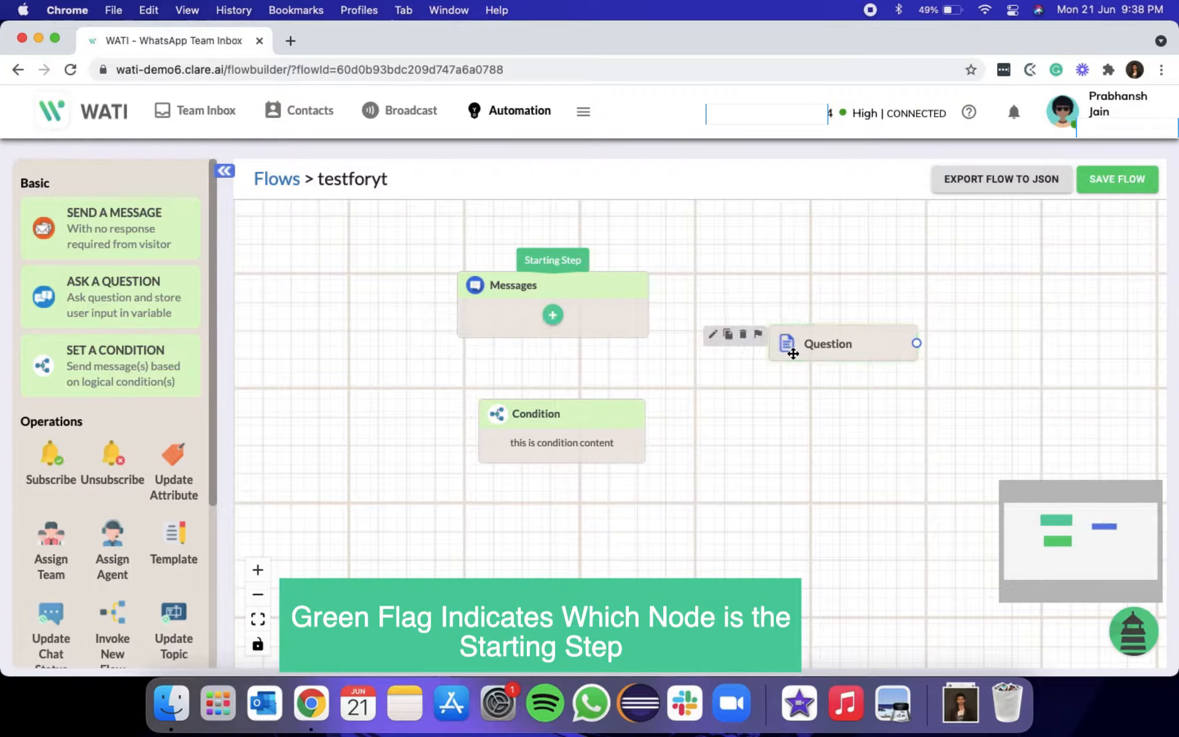
Try the flag, copy, edit and delete icons, removing the Question and Condition nodes, and shift Messages left
click(758, 333)
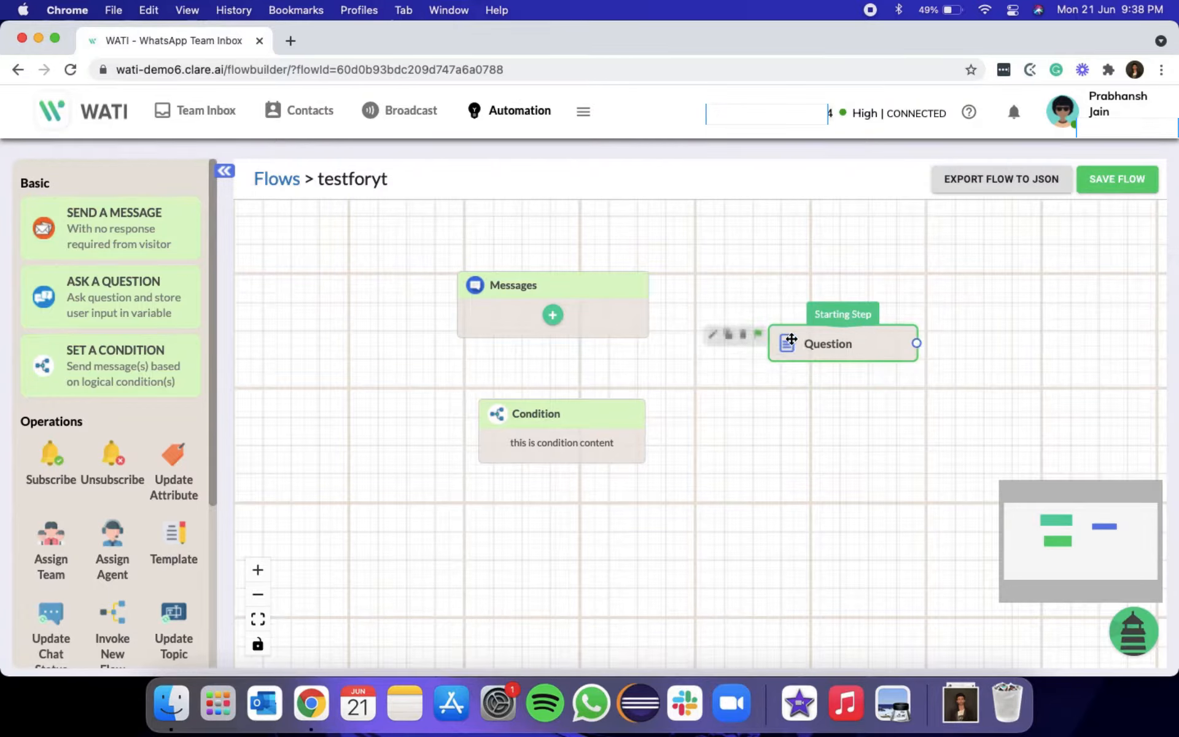
click(741, 336)
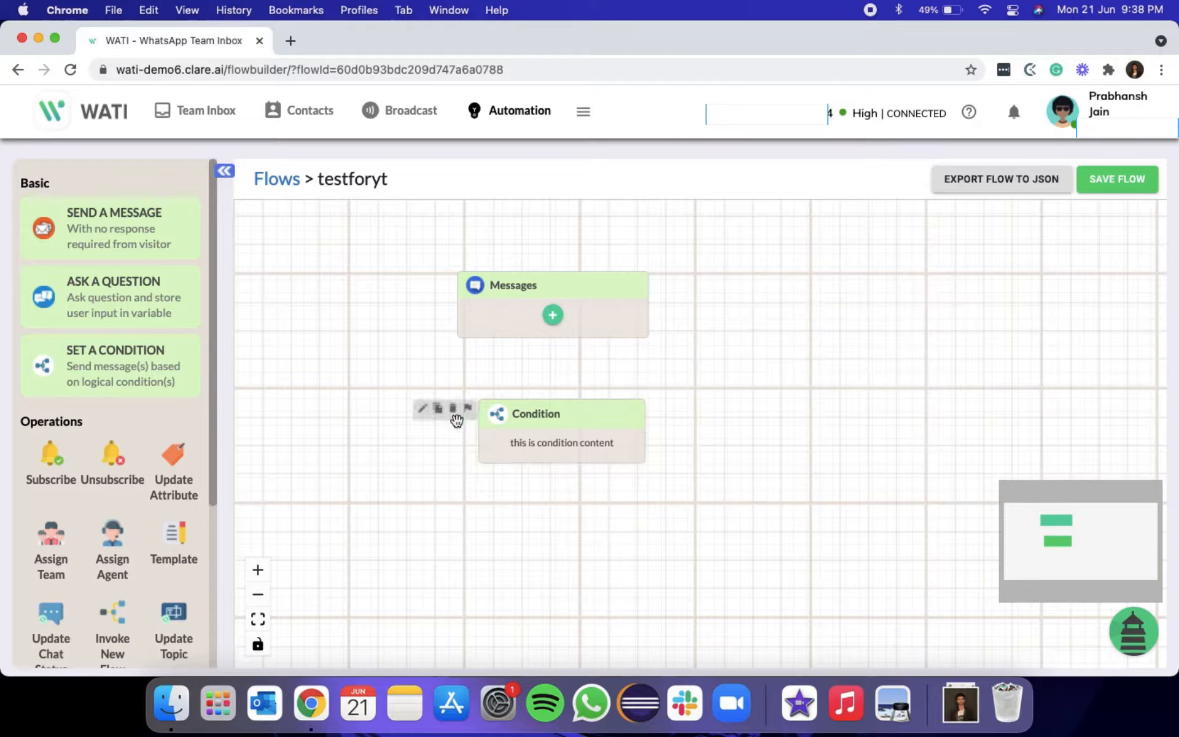
click(440, 411)
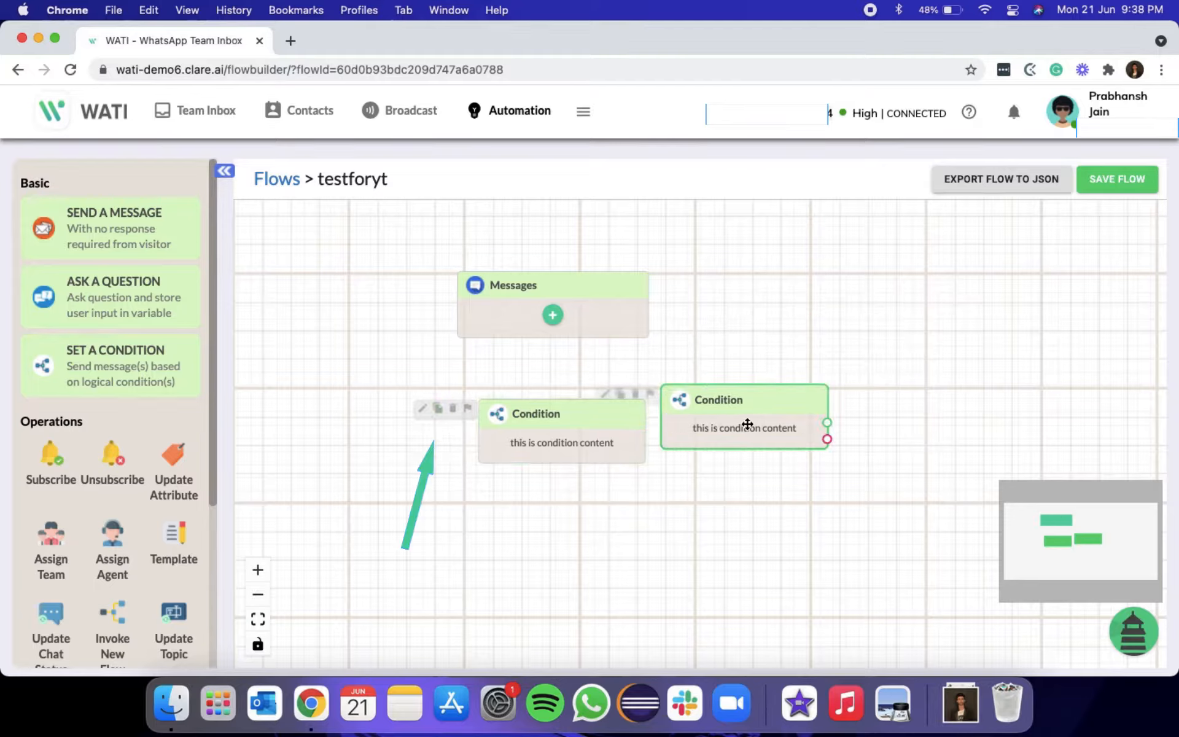
click(633, 395)
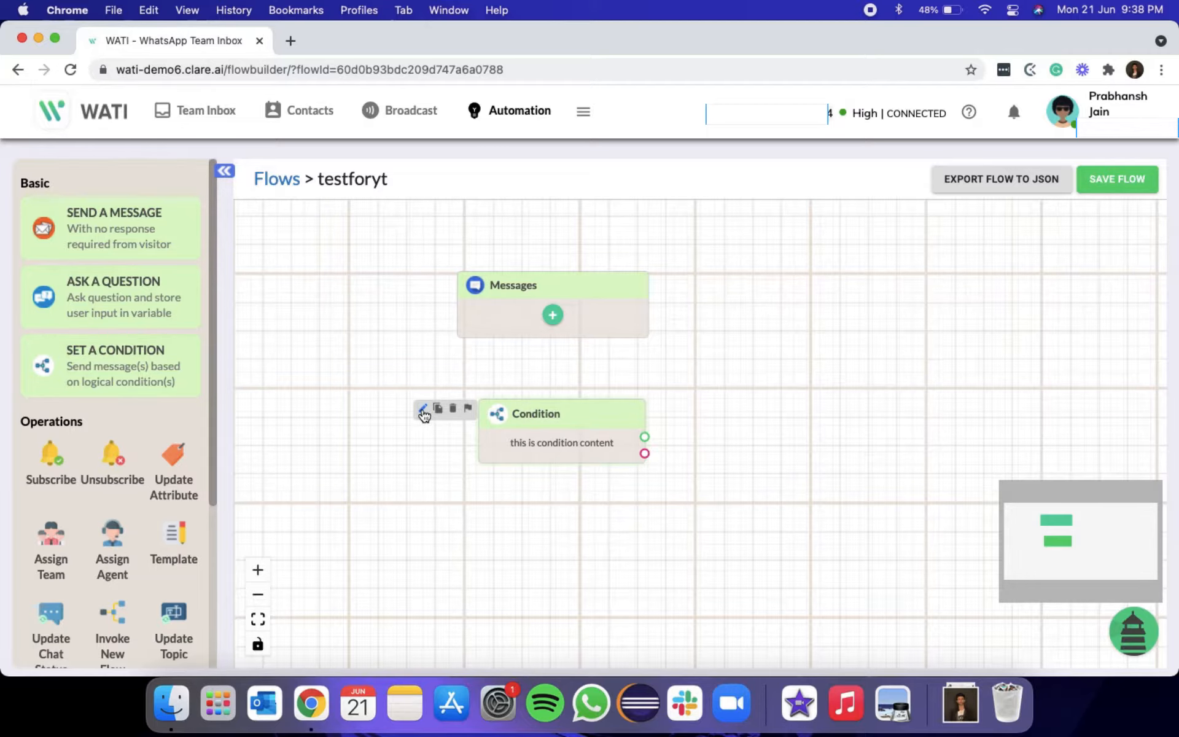
click(424, 411)
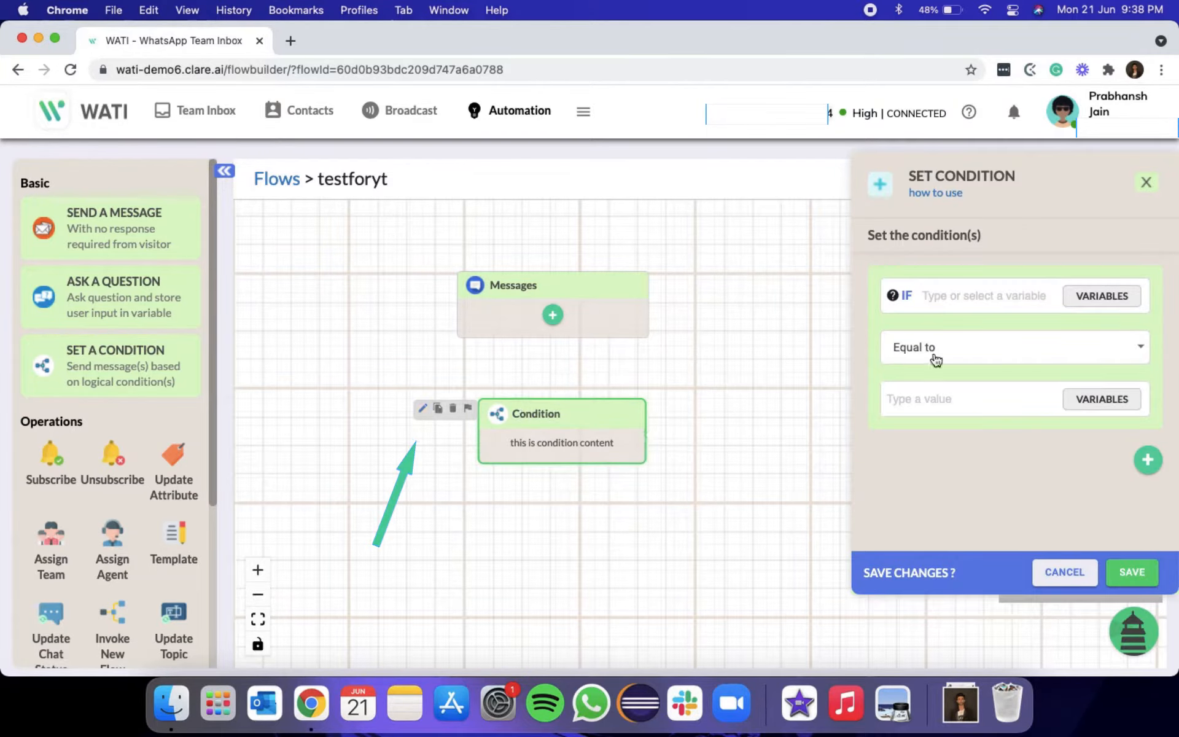
click(1143, 184)
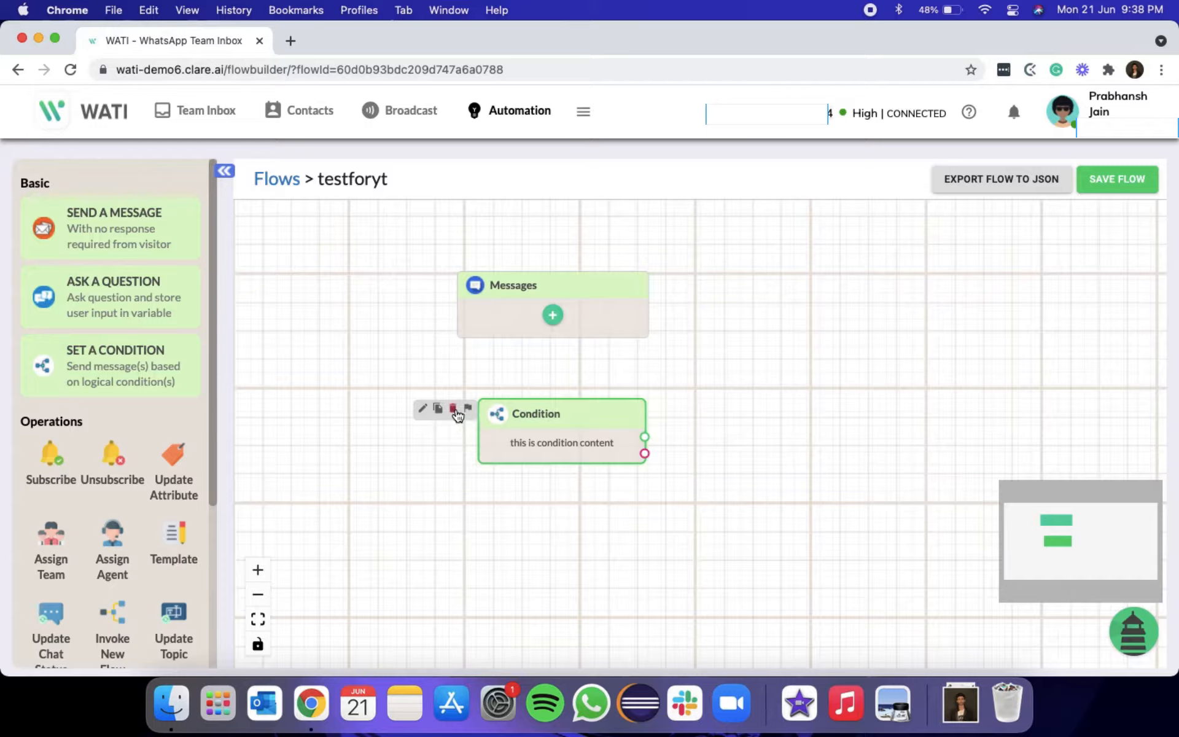
click(454, 409)
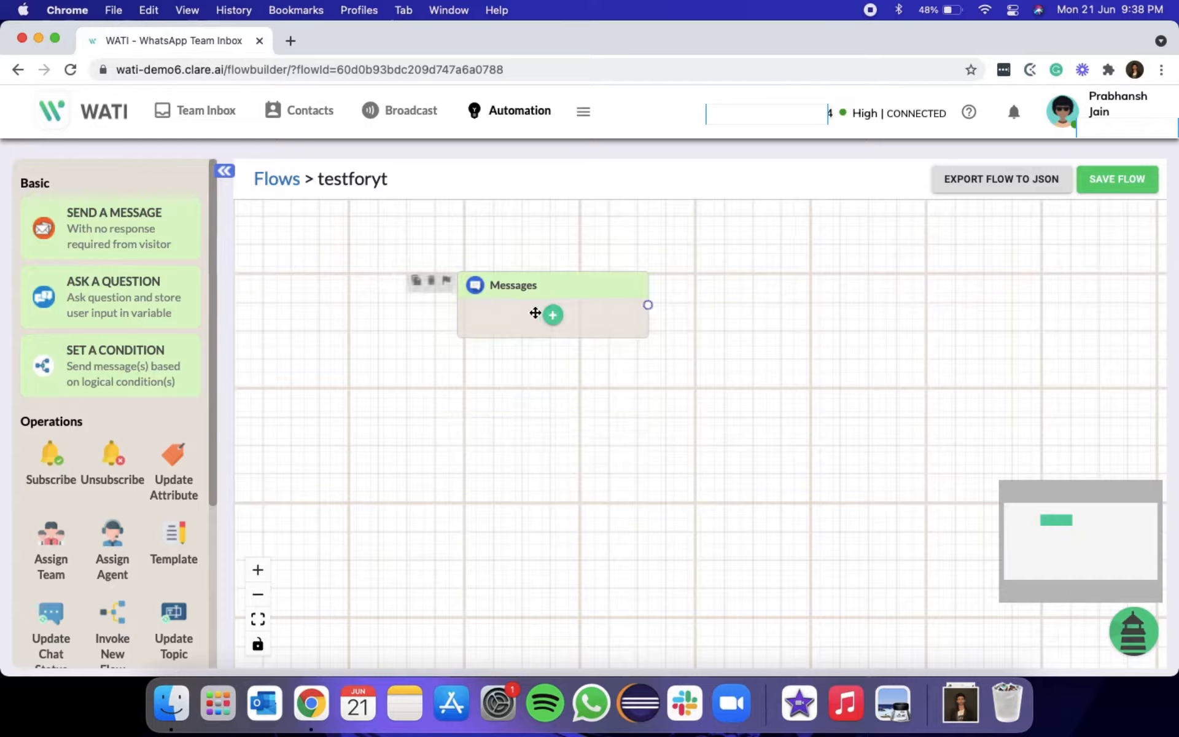
drag(534, 311, 436, 314)
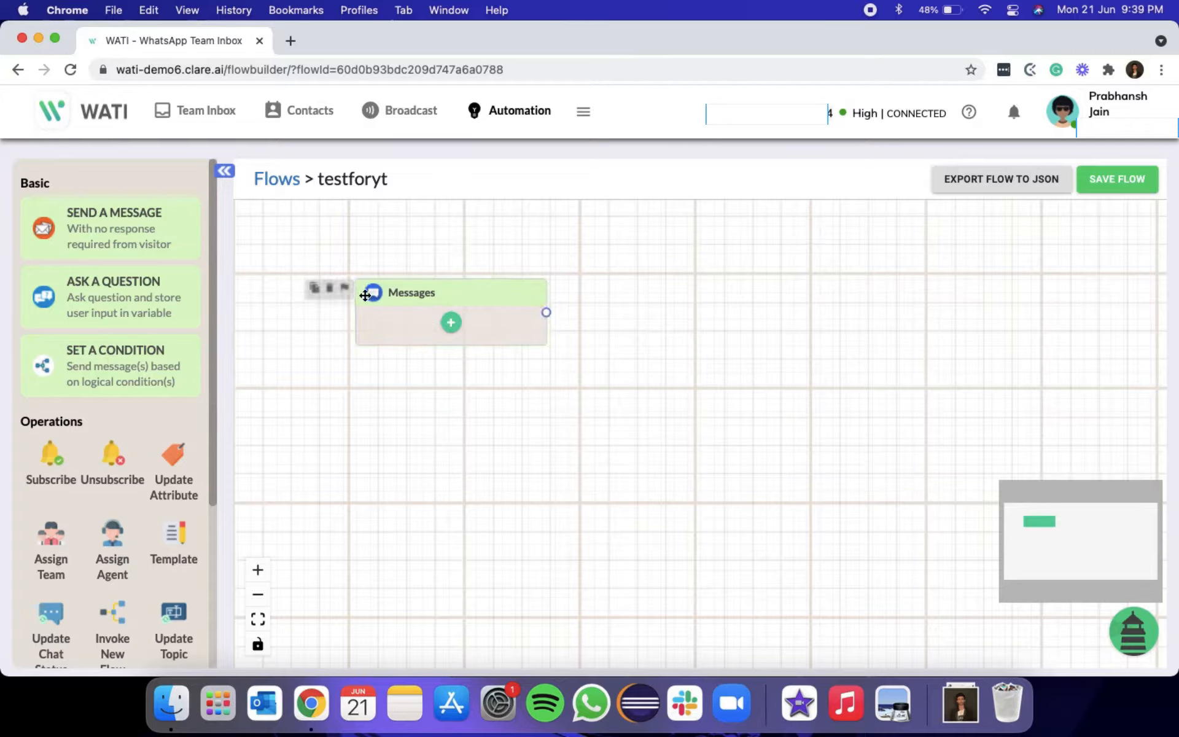
Mark Messages as the starting step and write 'Hi {{name}} !😁' in a new text block
click(344, 288)
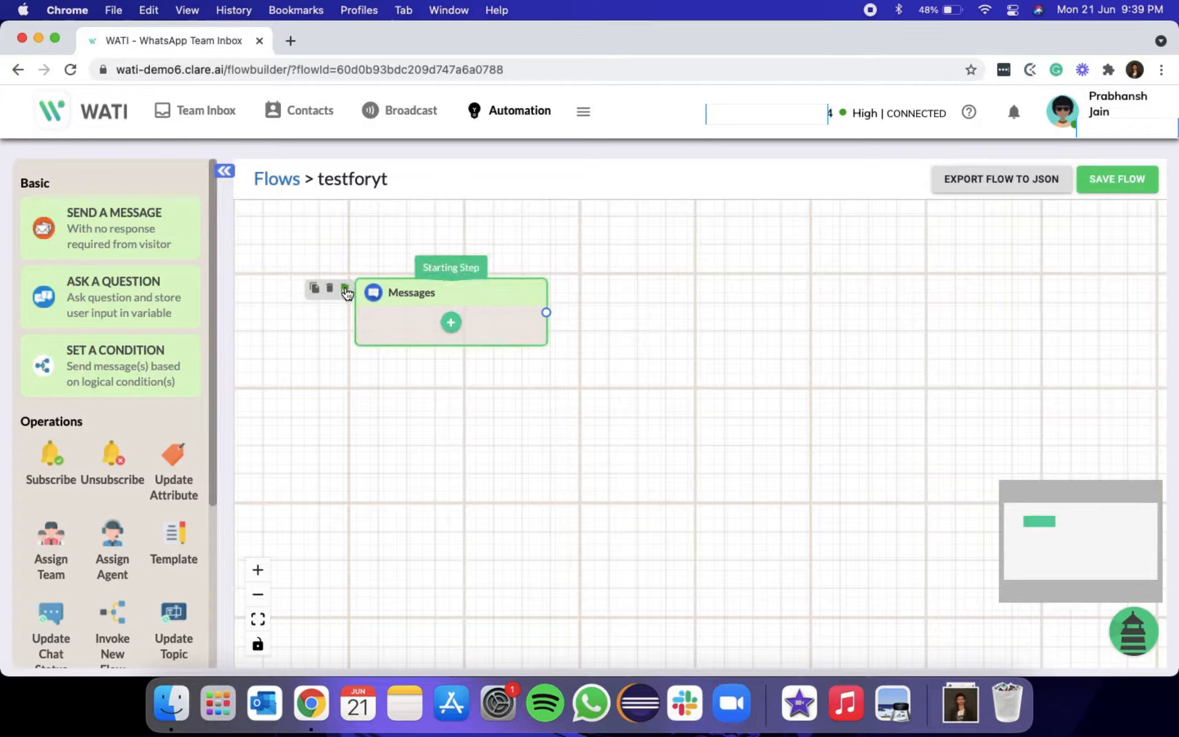
click(450, 323)
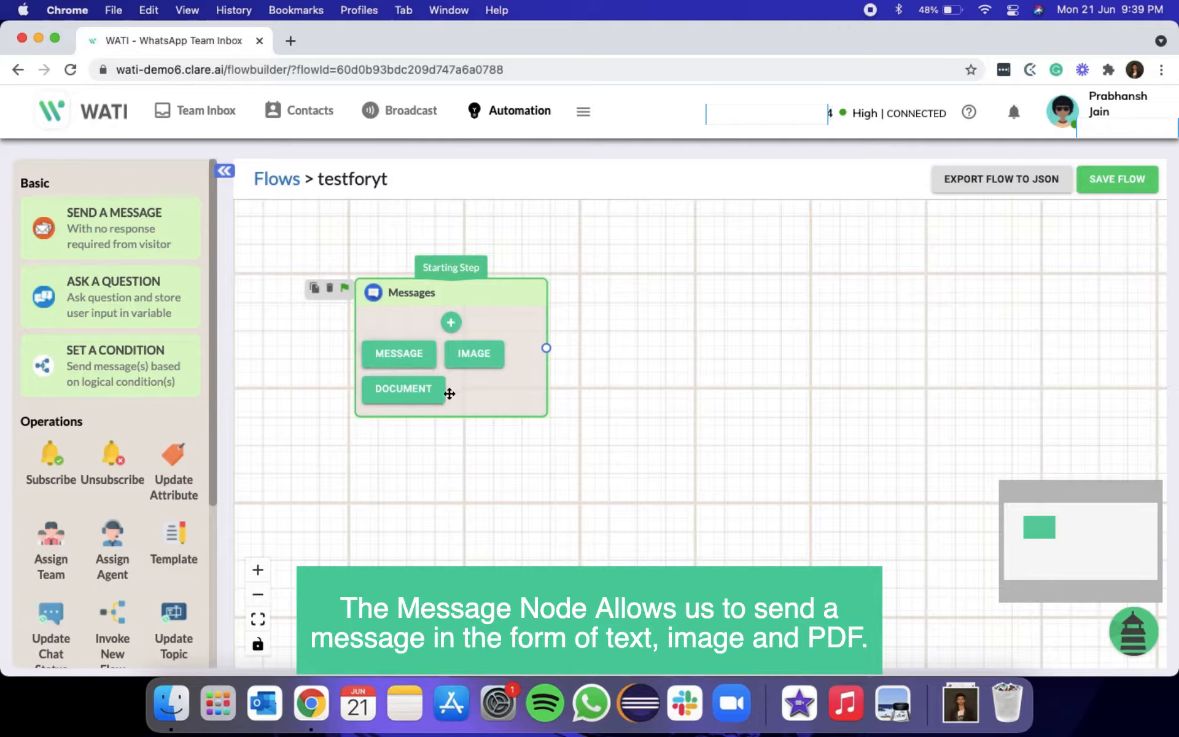
click(399, 353)
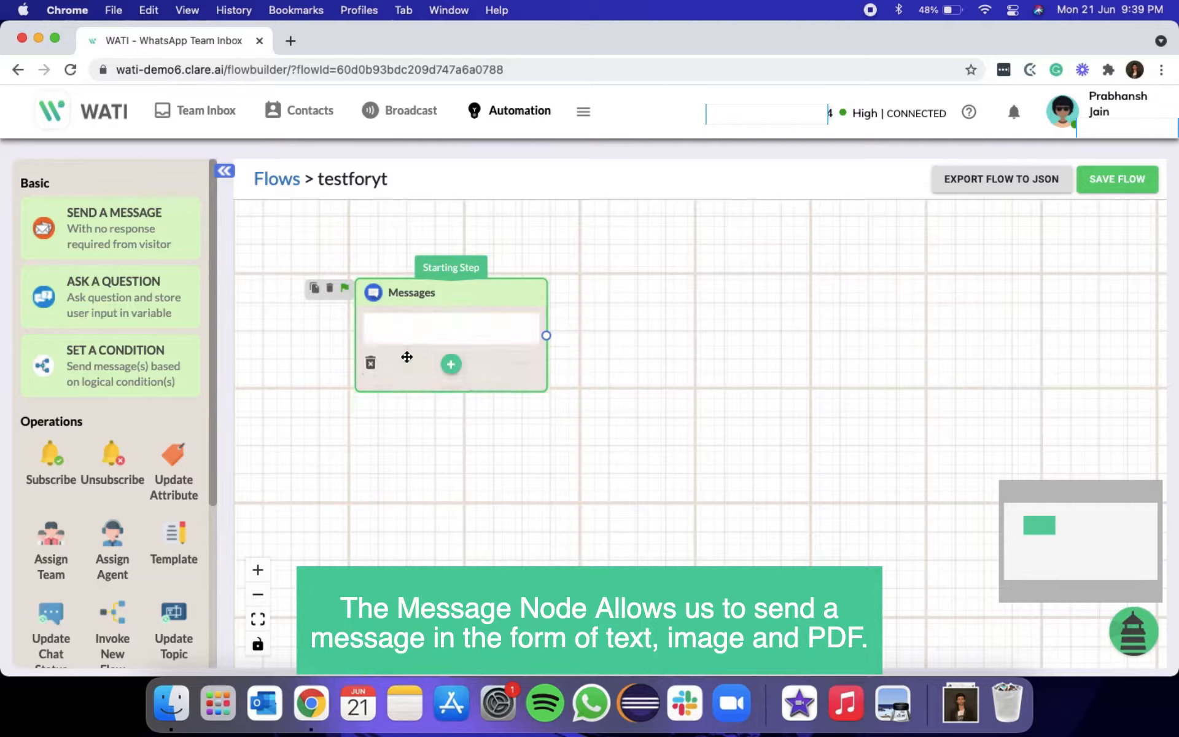
click(437, 315)
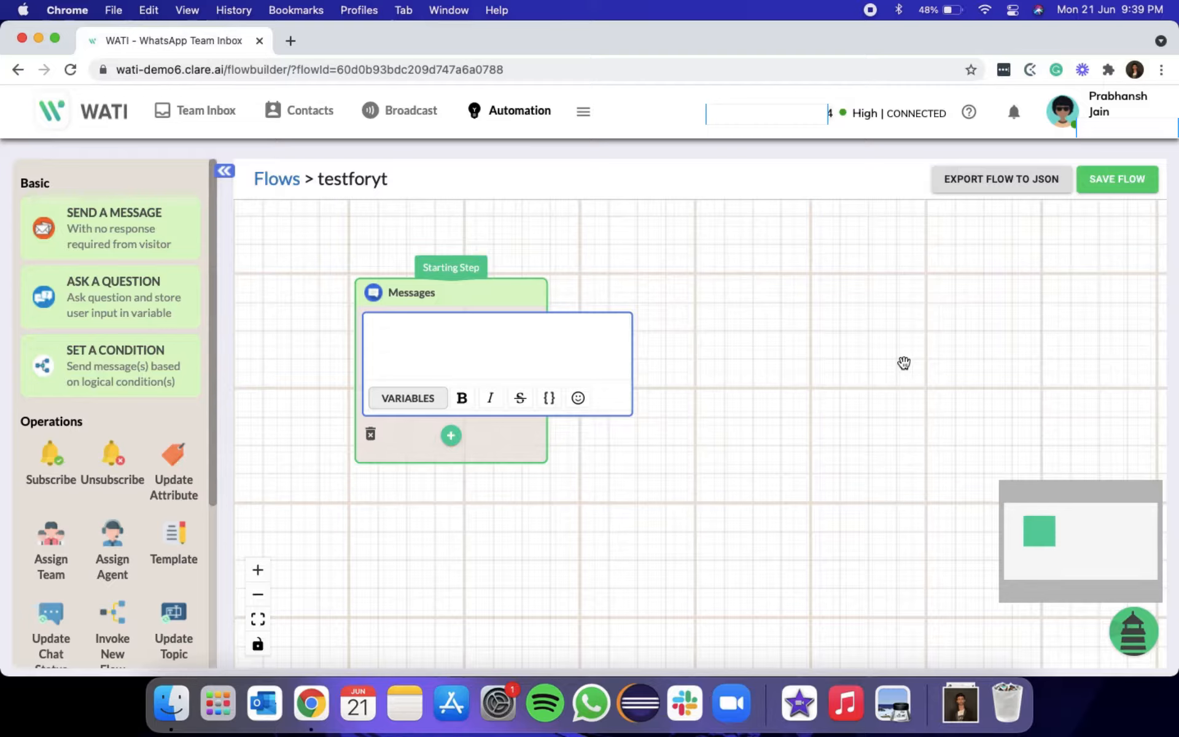
text(Hi)
click(420, 400)
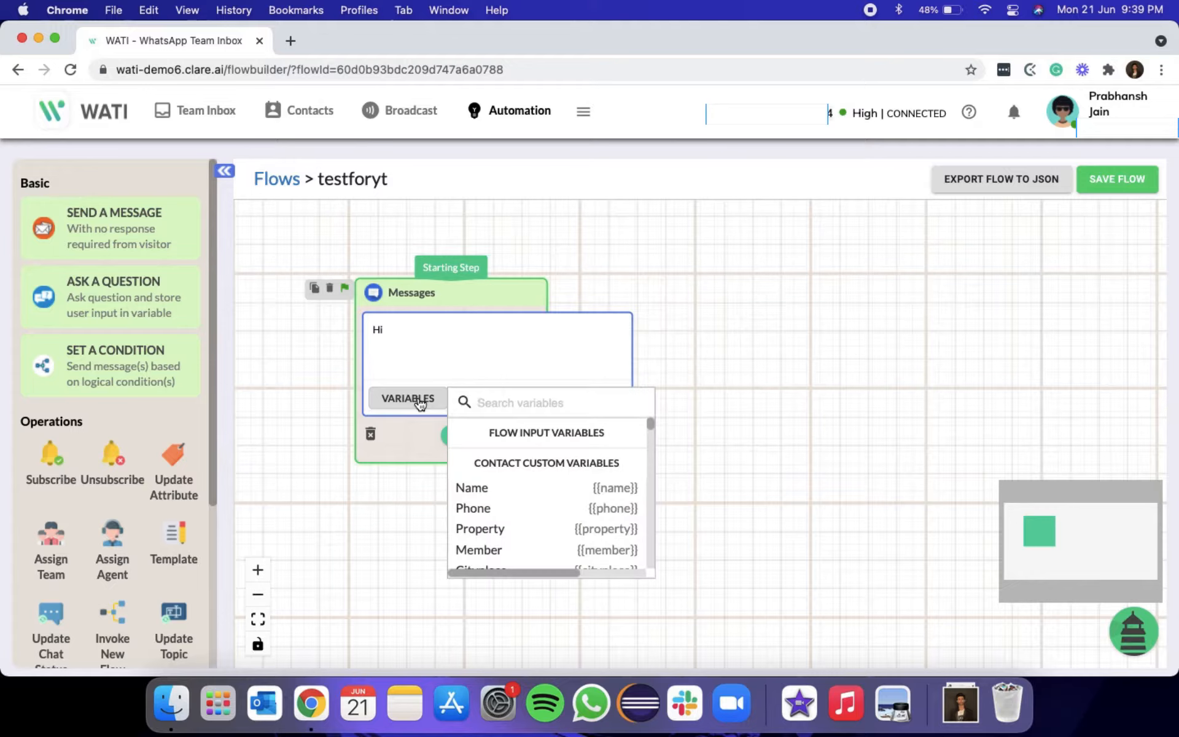
click(491, 488)
click(503, 334)
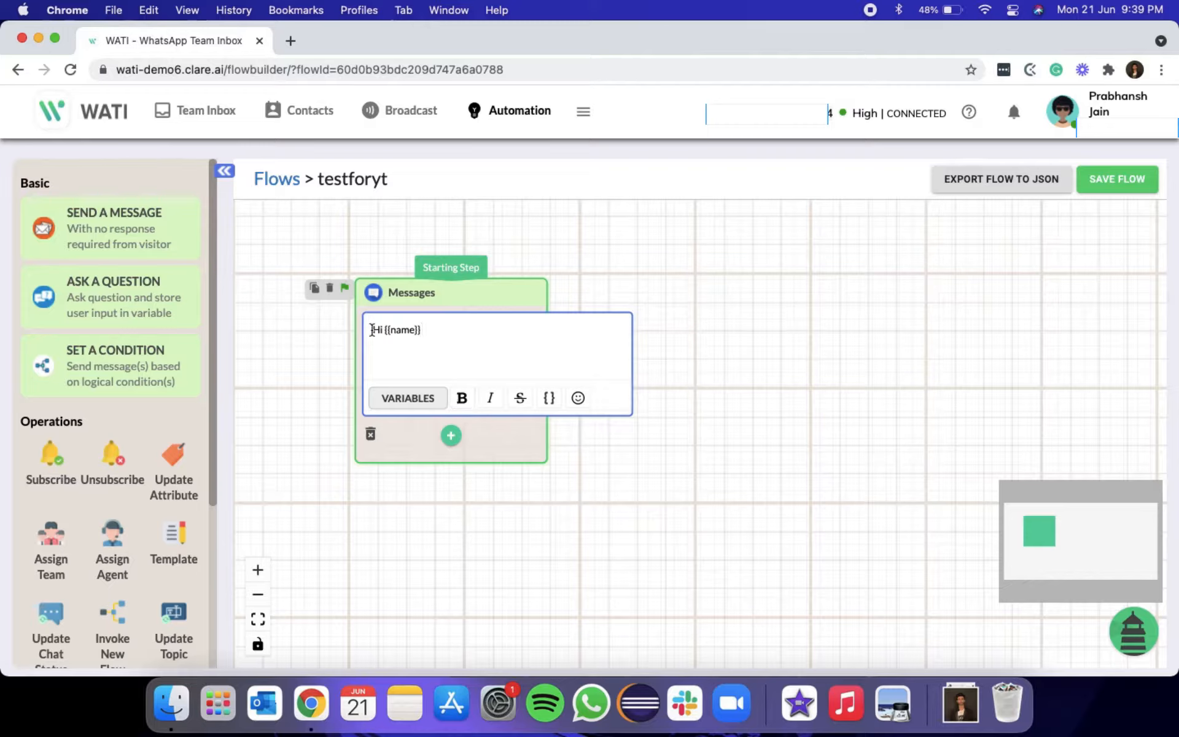
drag(382, 330, 389, 330)
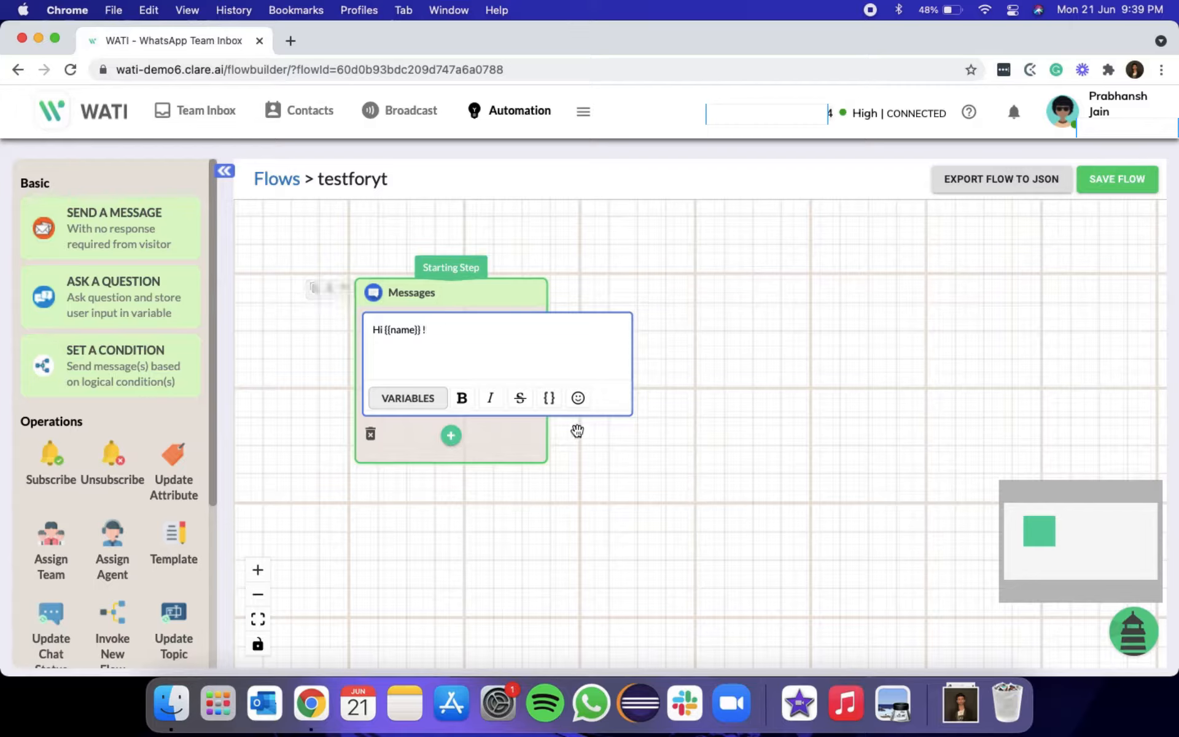
click(578, 398)
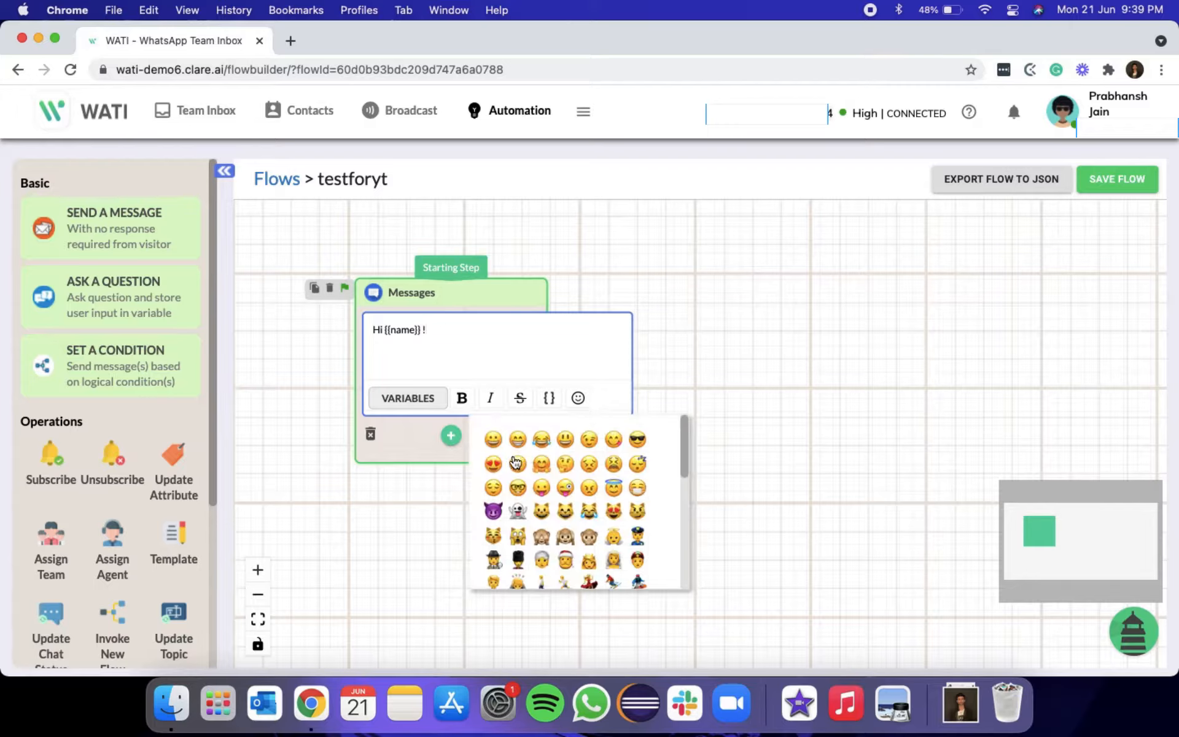
click(518, 439)
Append 'Welcome to WATI' to the greeting and make WATI bold
click(510, 330)
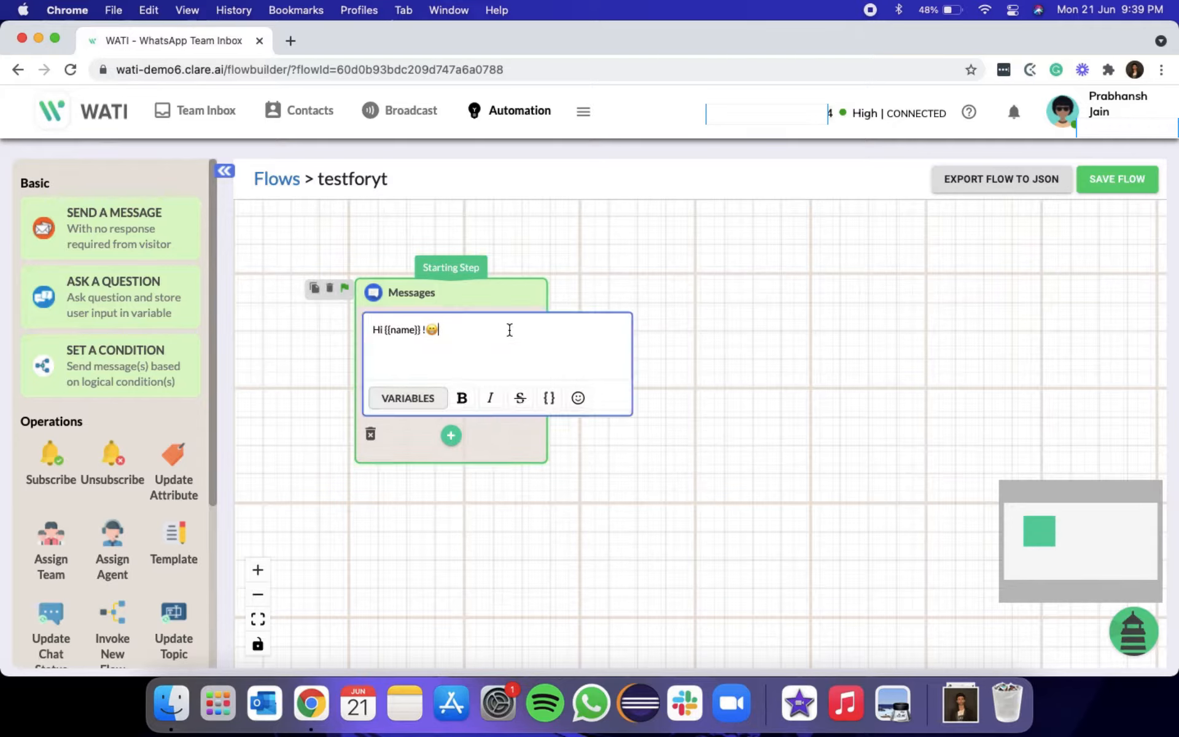
text(Welcome to WATI)
double_click(506, 330)
click(470, 399)
click(633, 292)
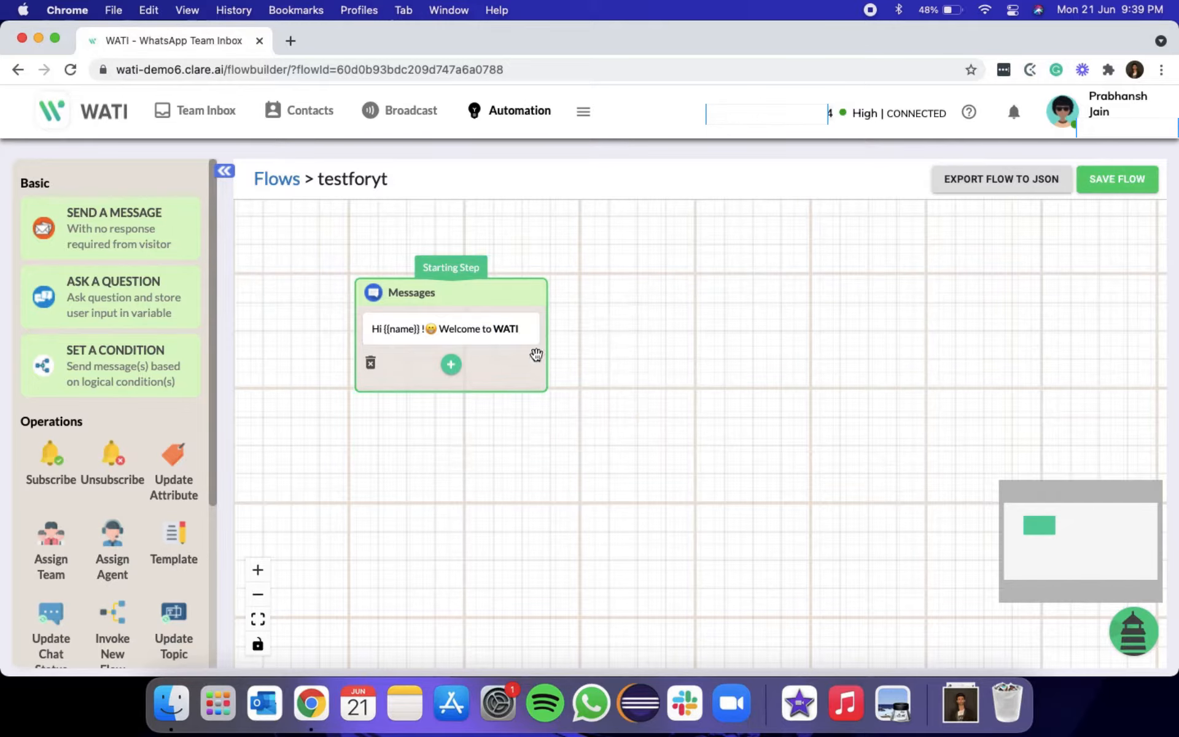
click(450, 362)
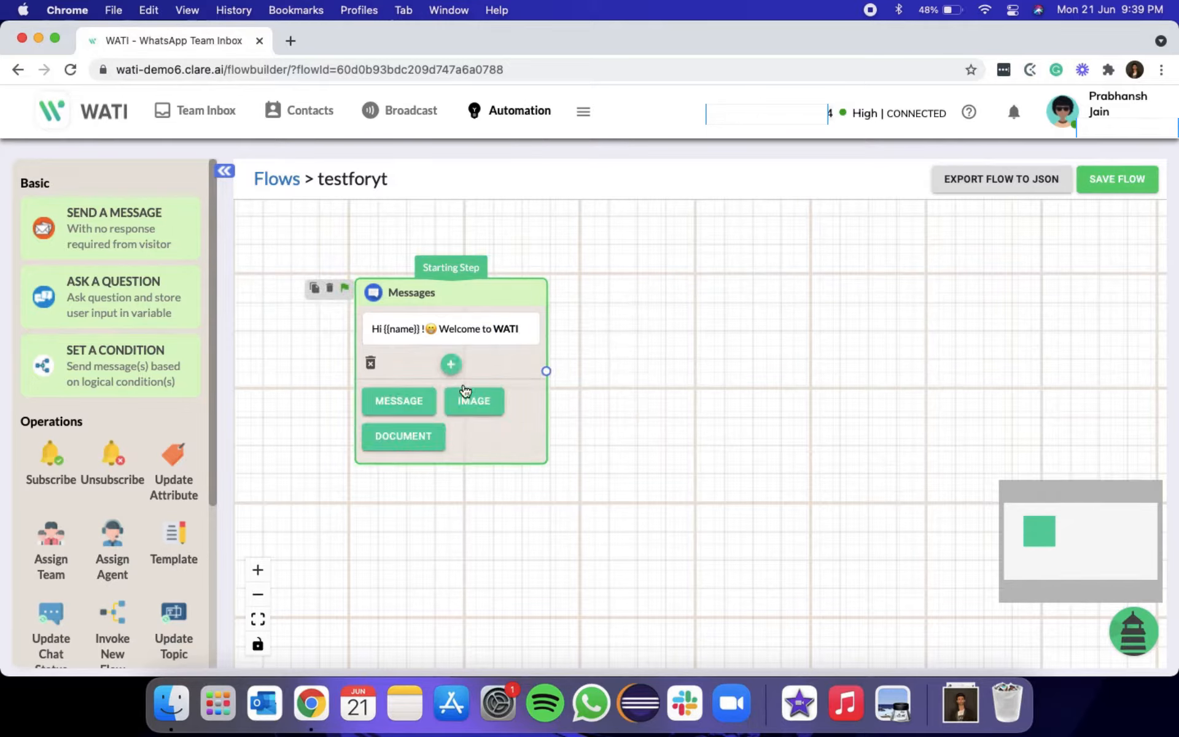
Add an image block captioned 'WATI onboarding Image' below the greeting
click(473, 402)
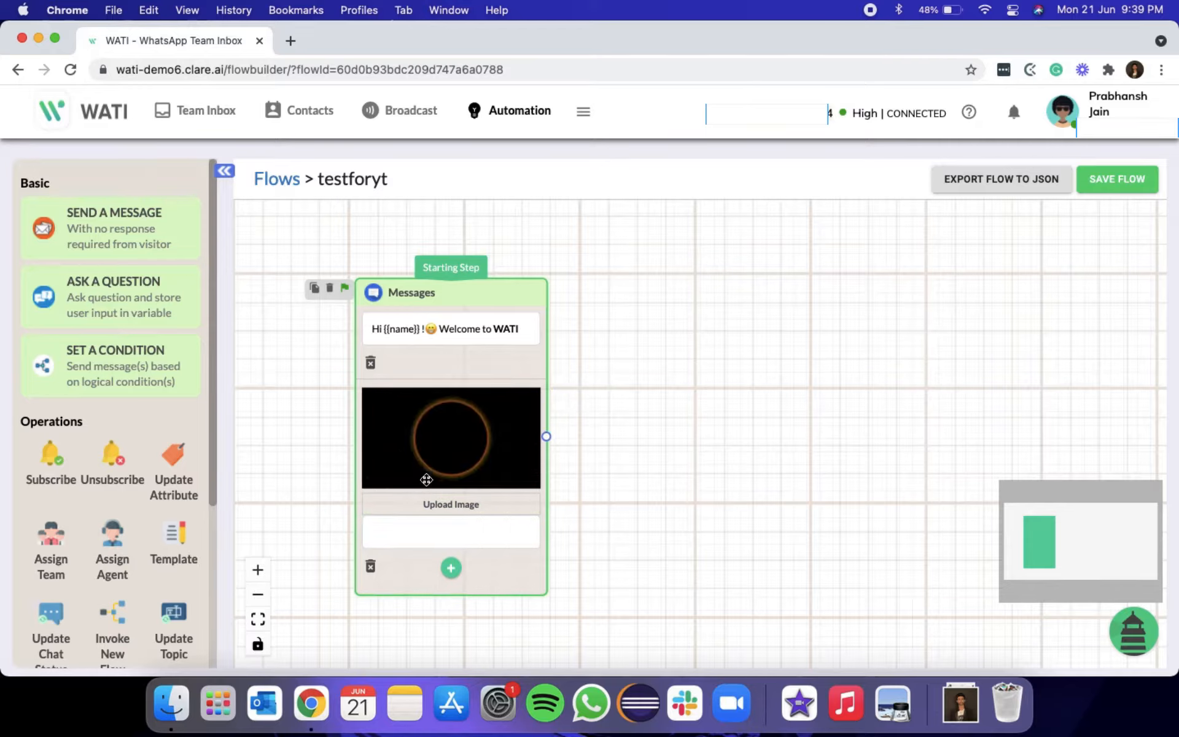
click(433, 529)
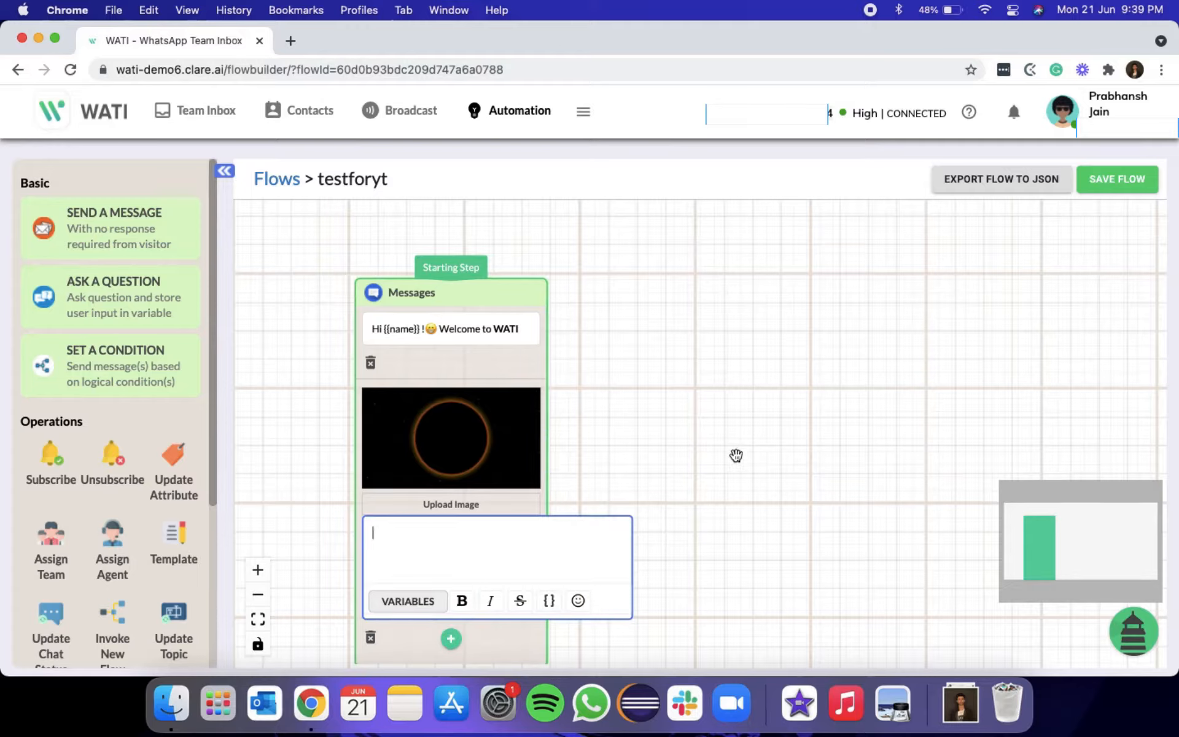
text(WATI onboarding Image)
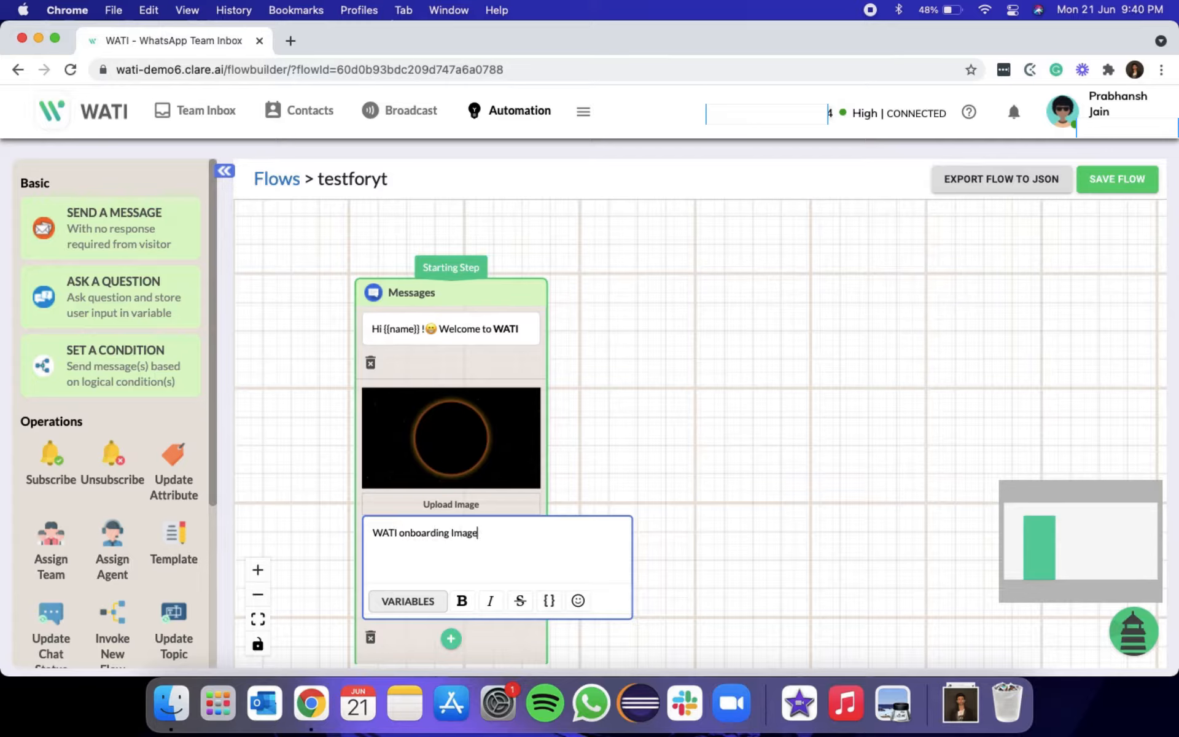
click(869, 417)
drag(463, 288, 466, 254)
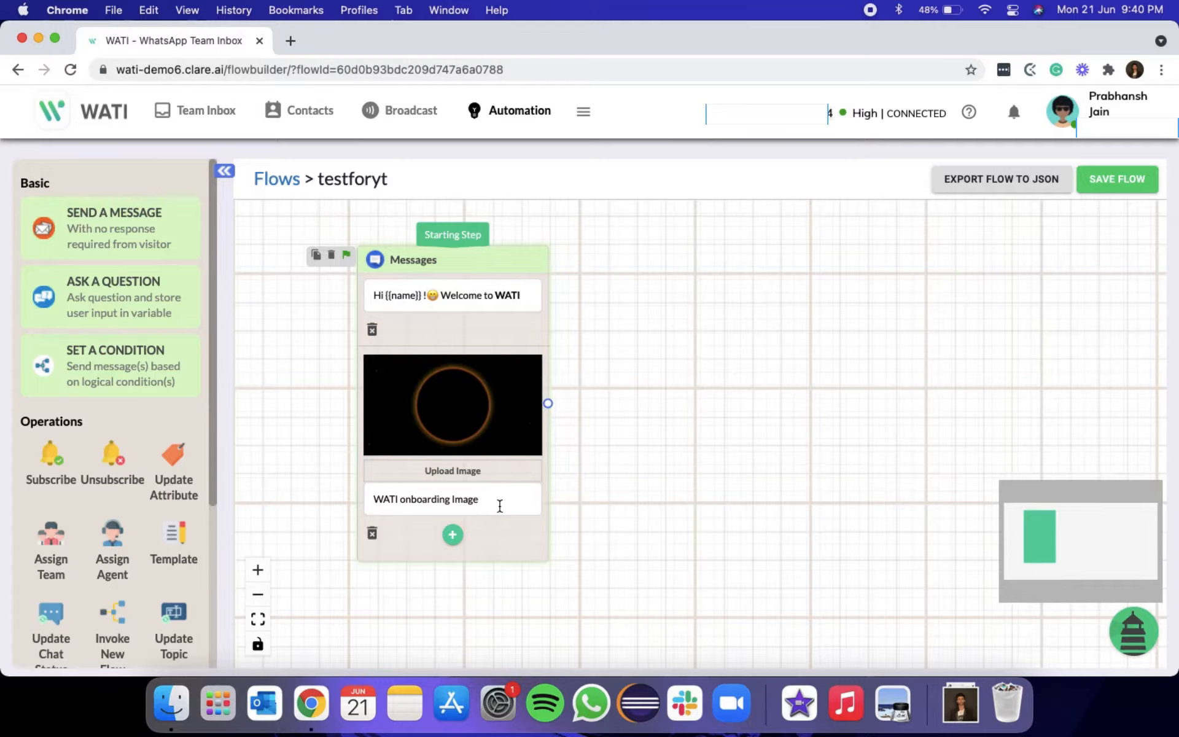
drag(500, 505, 369, 501)
click(605, 455)
Attach a Question step to the Messages step asking 'How can we address you?'
drag(548, 406, 715, 362)
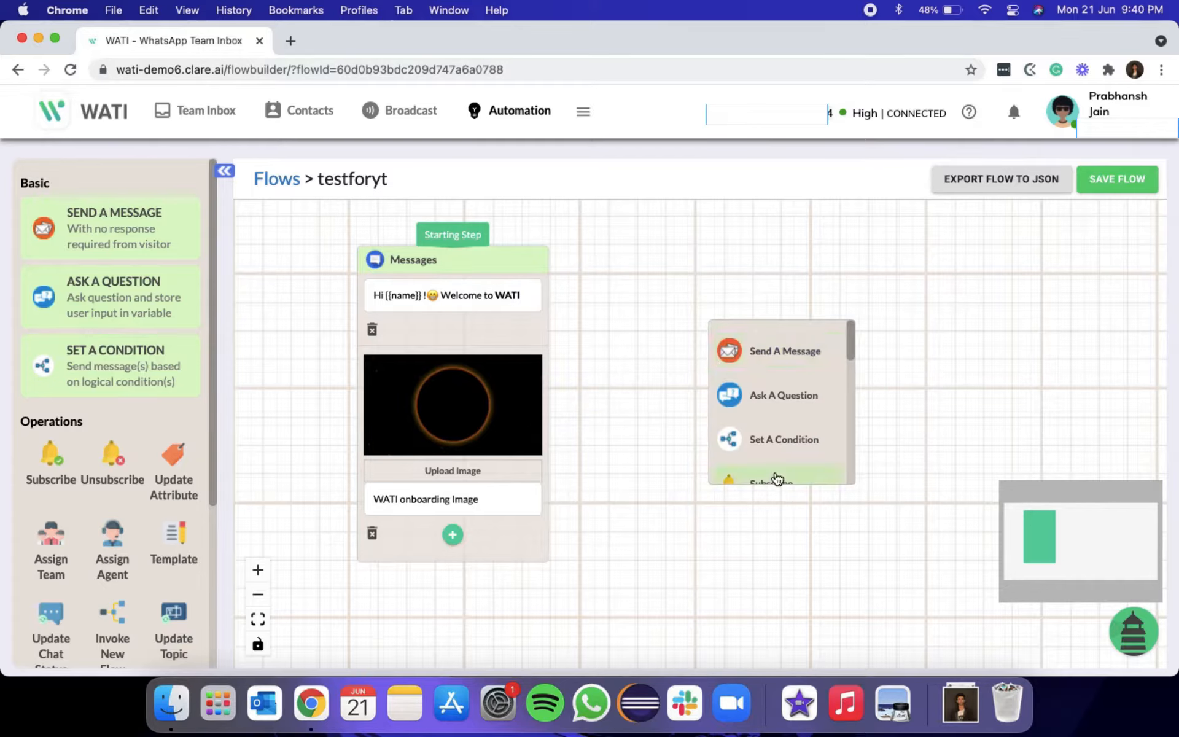
click(790, 394)
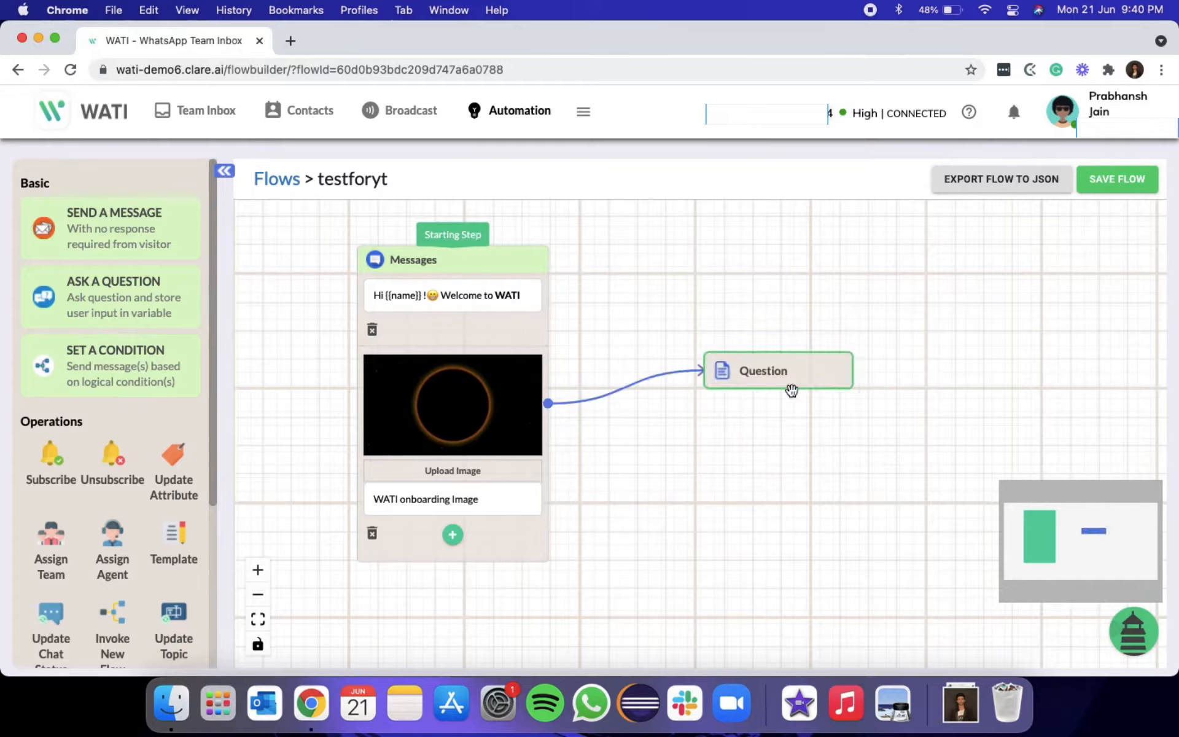
mouse_move(771, 368)
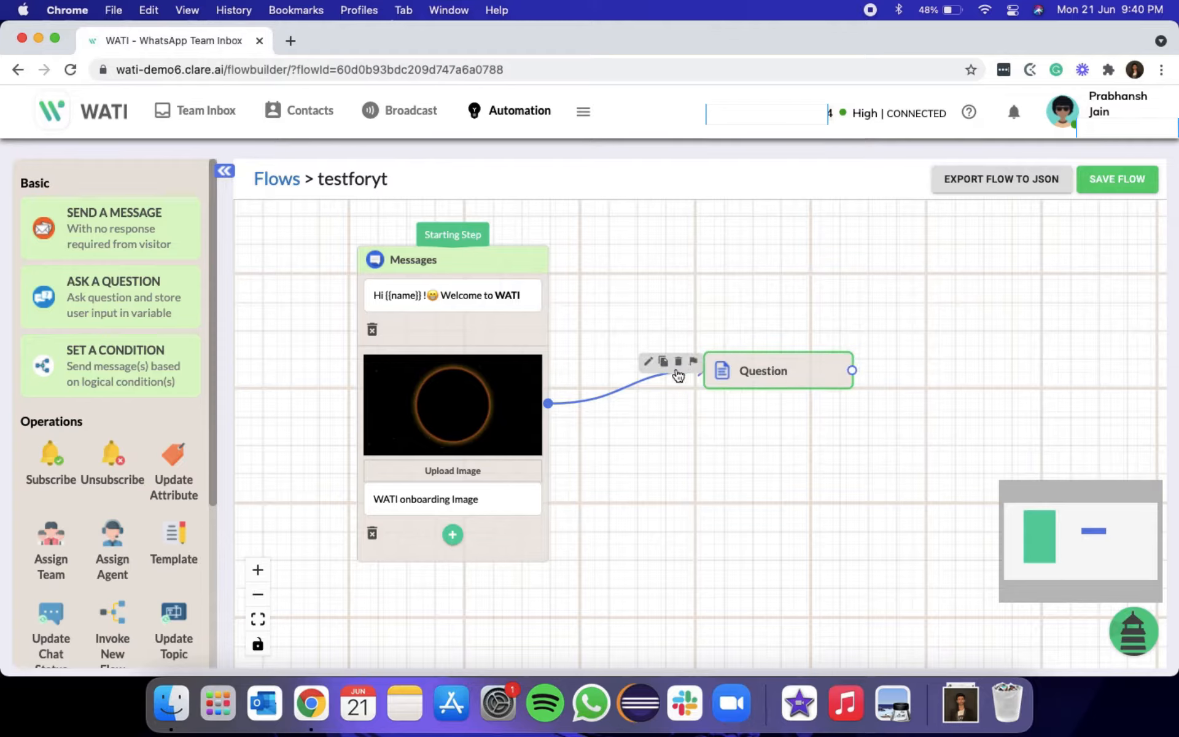
click(764, 367)
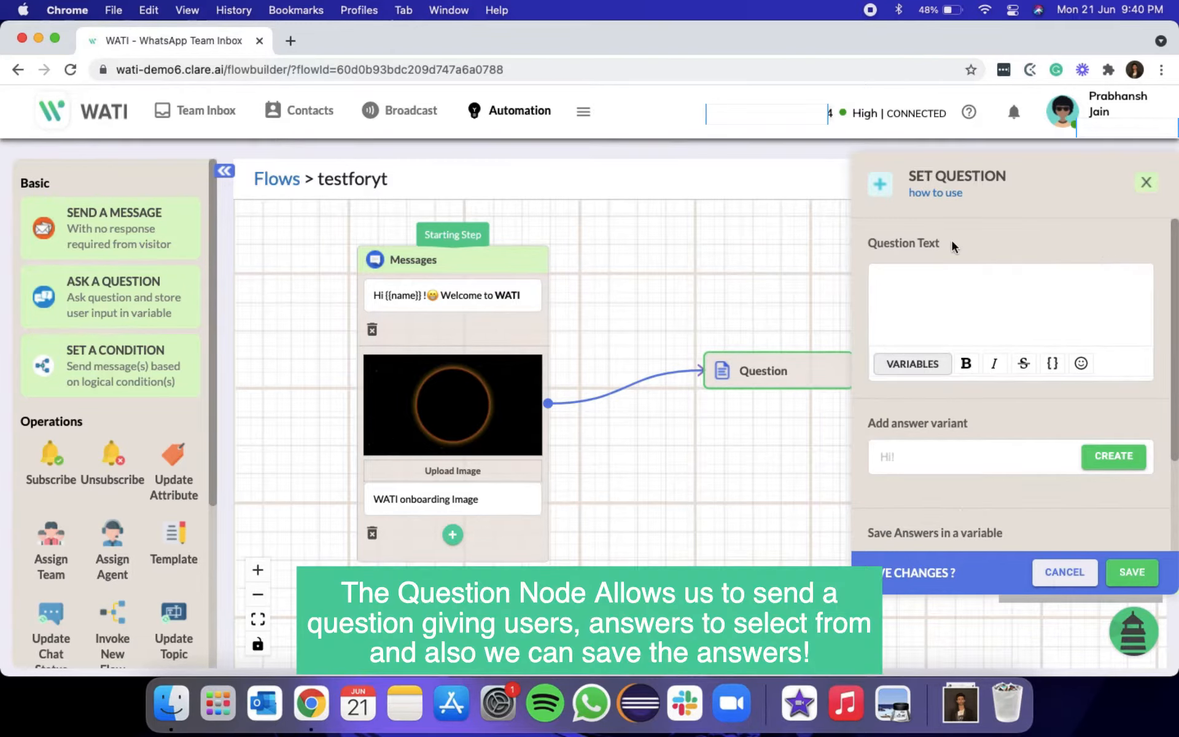
click(939, 279)
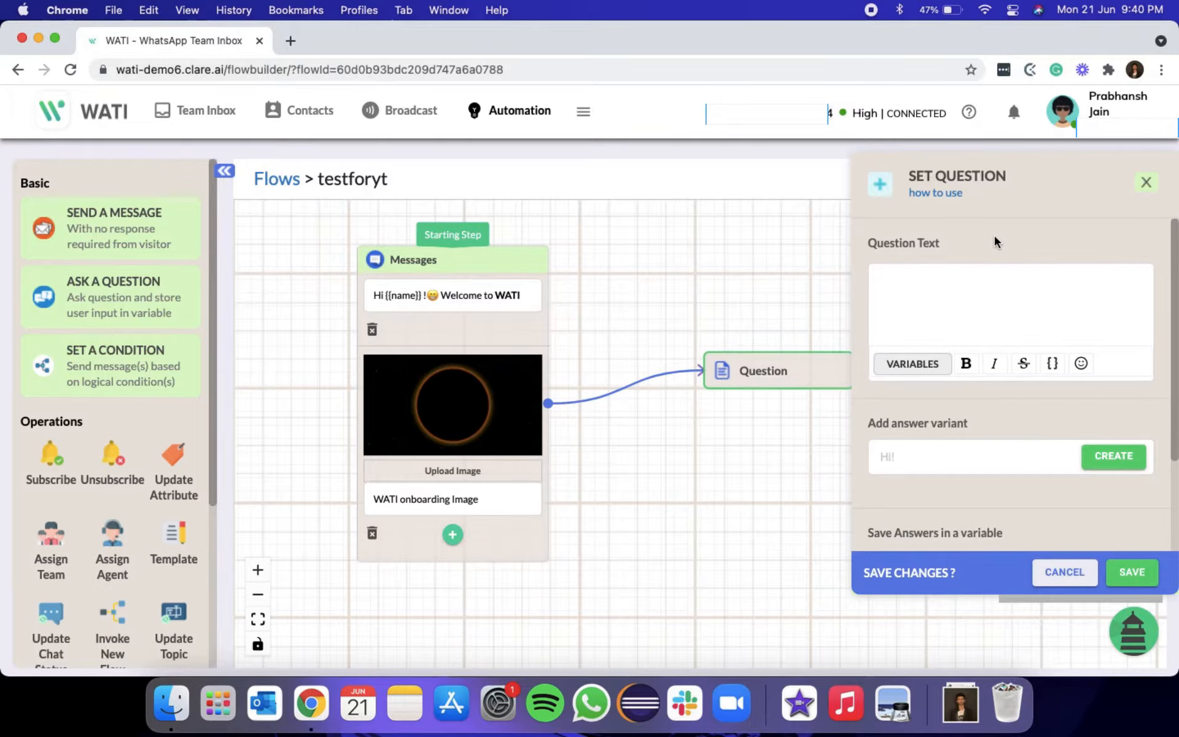
text(How can I help yo)
key(BackSpace)
key(BackSpace)
key(BackSpace)
key(super+a)
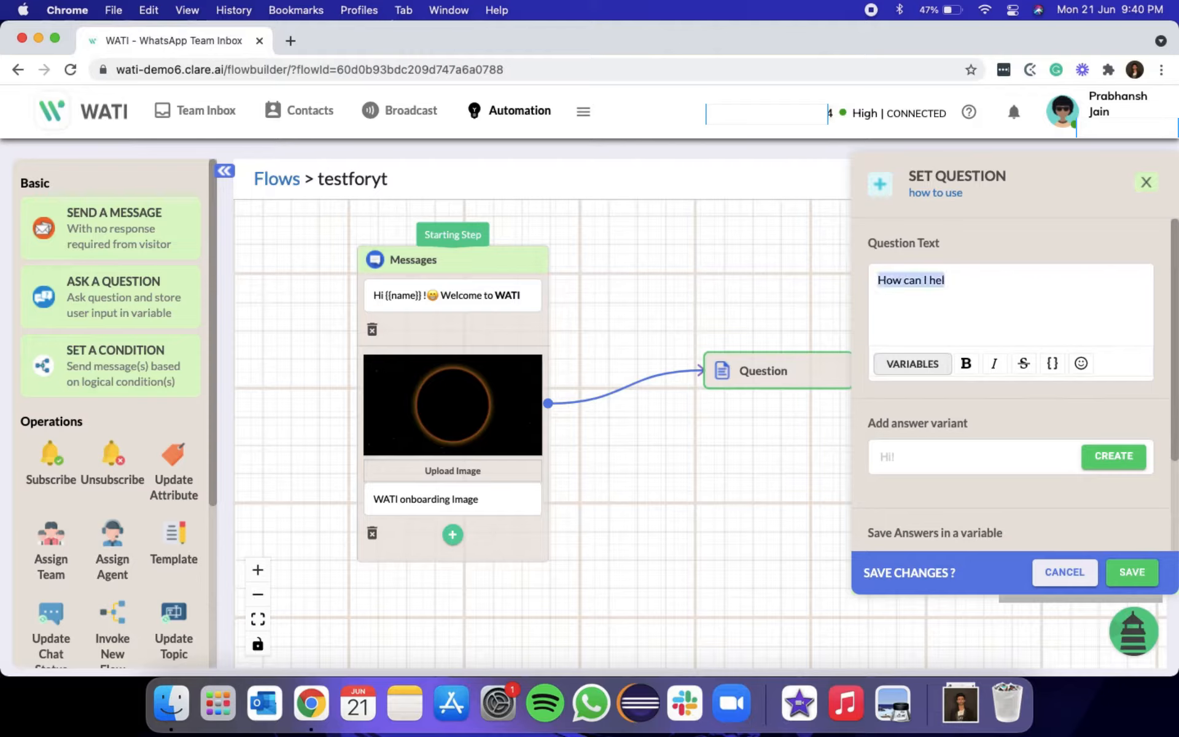
key(BackSpace)
text(What)
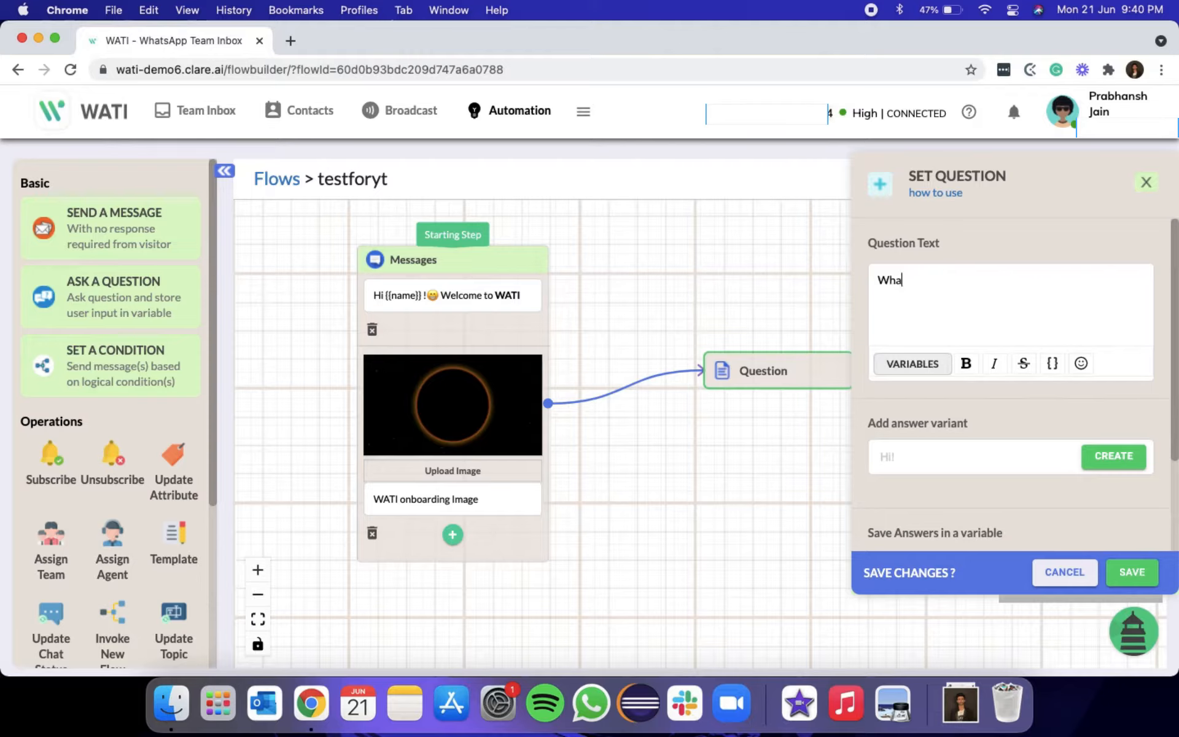
key(BackSpace)
key(BackSpace)
text(How can we address you?)
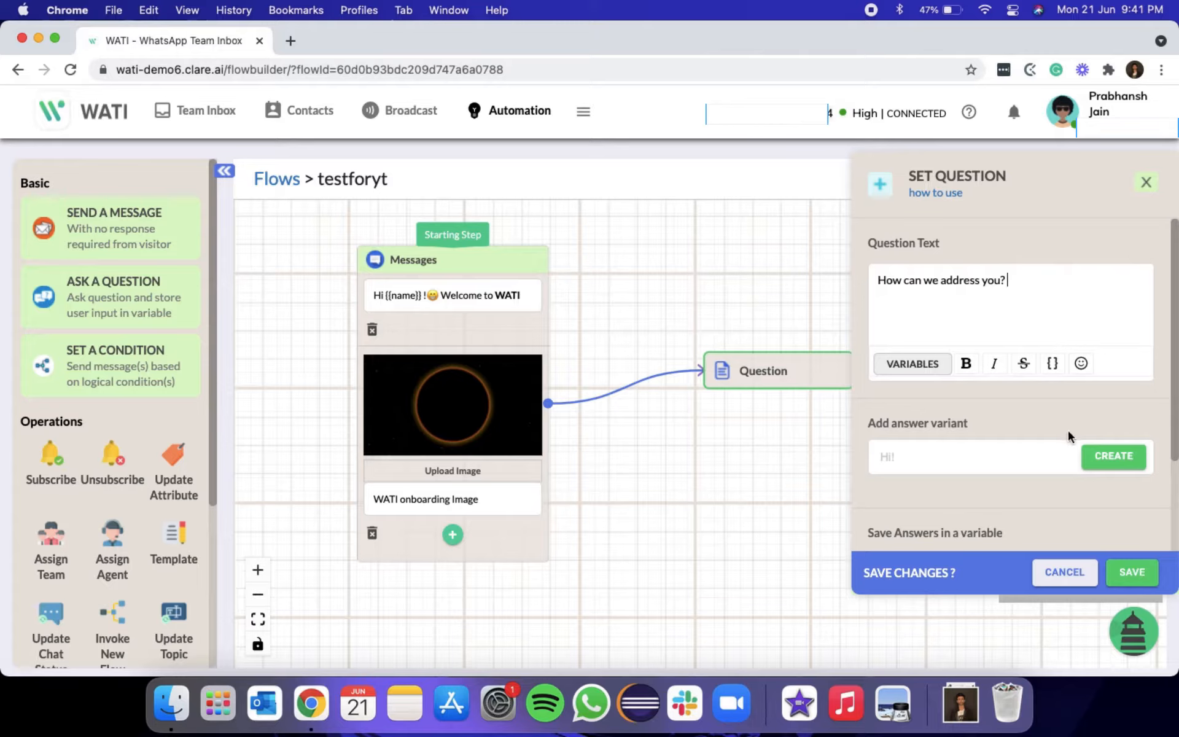
Add a thinking-face emoji to the question, save replies to the variable name, and save it
click(1081, 363)
click(1068, 427)
scroll(1050, 415, down, 2)
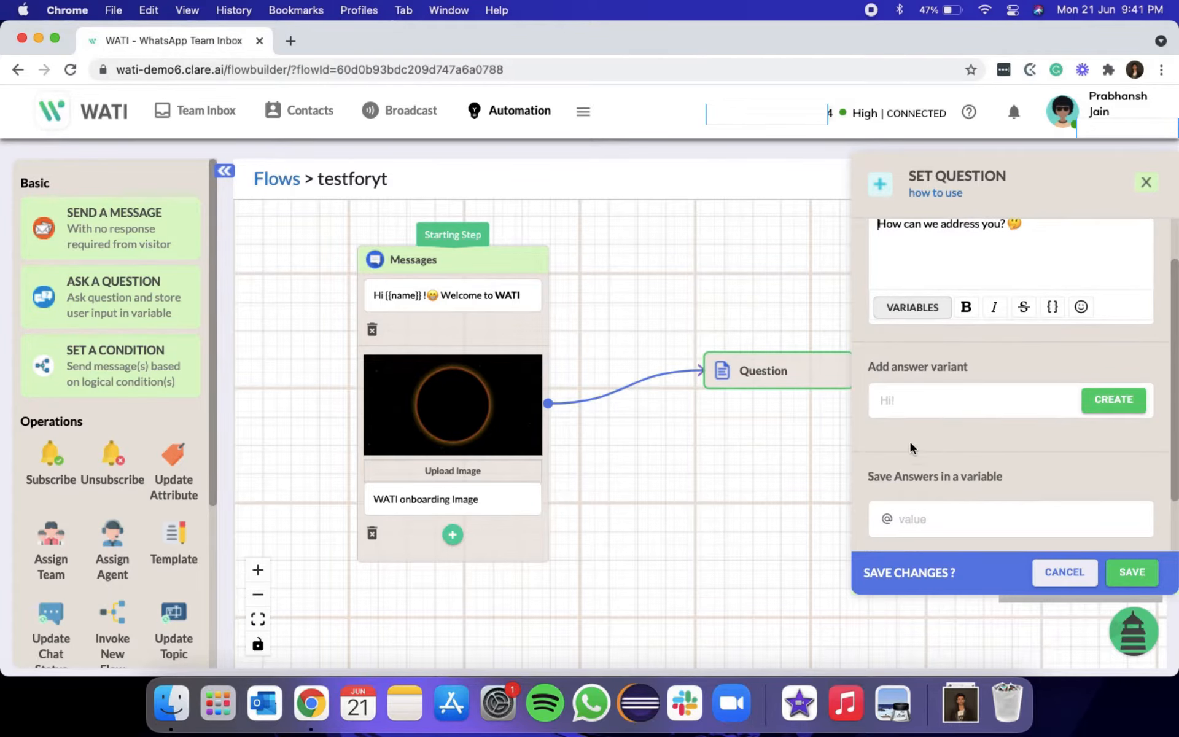
scroll(1010, 373, up, 2)
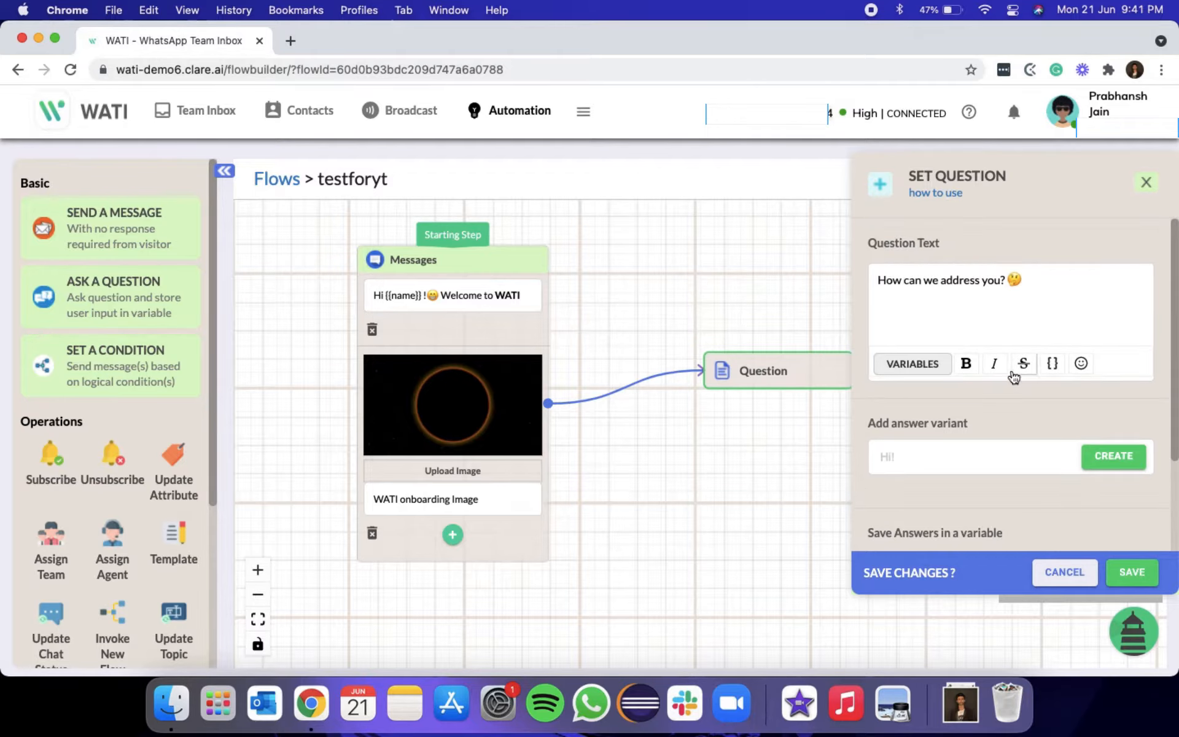
scroll(1012, 377, down, 5)
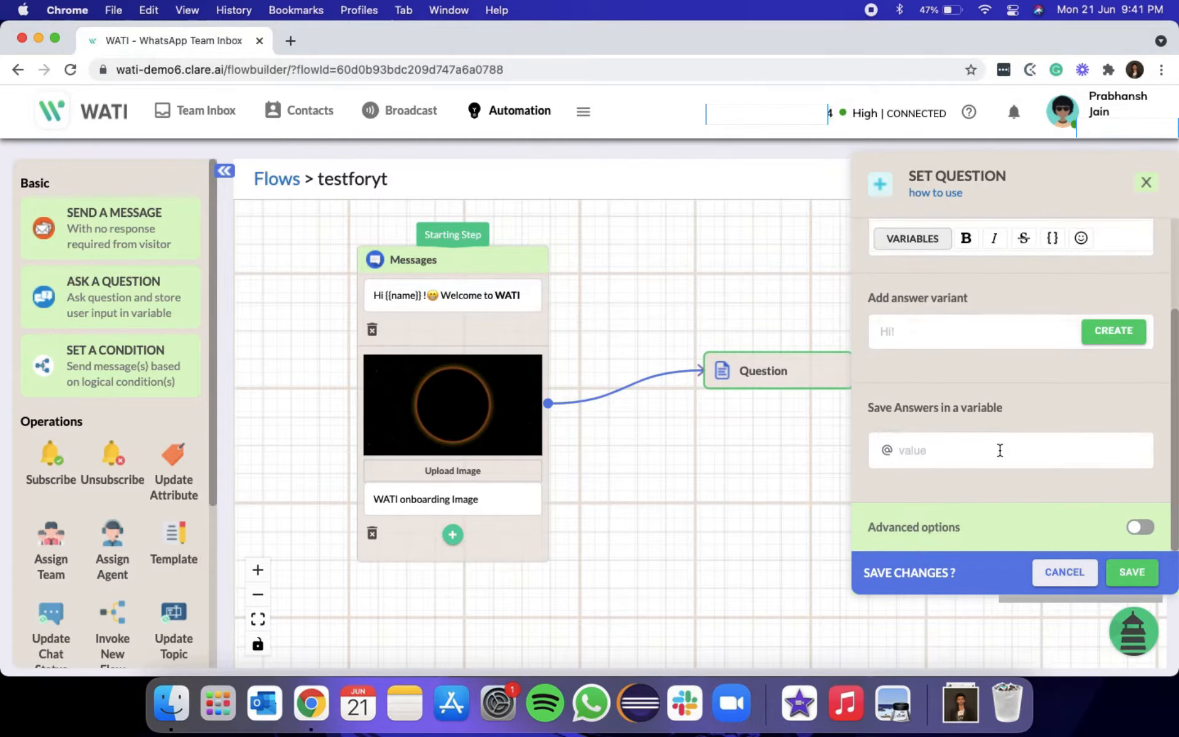
text(name)
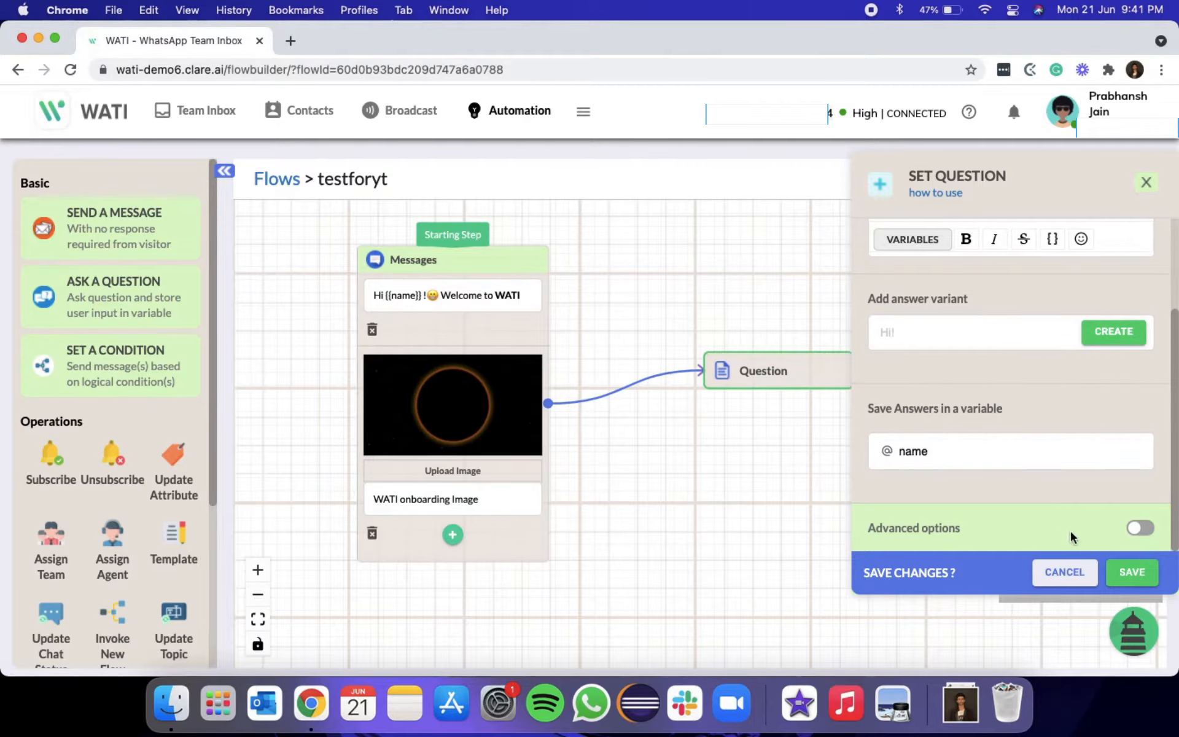
click(1126, 570)
Link a second, empty Question step after the first question and open its editor
drag(913, 503, 678, 514)
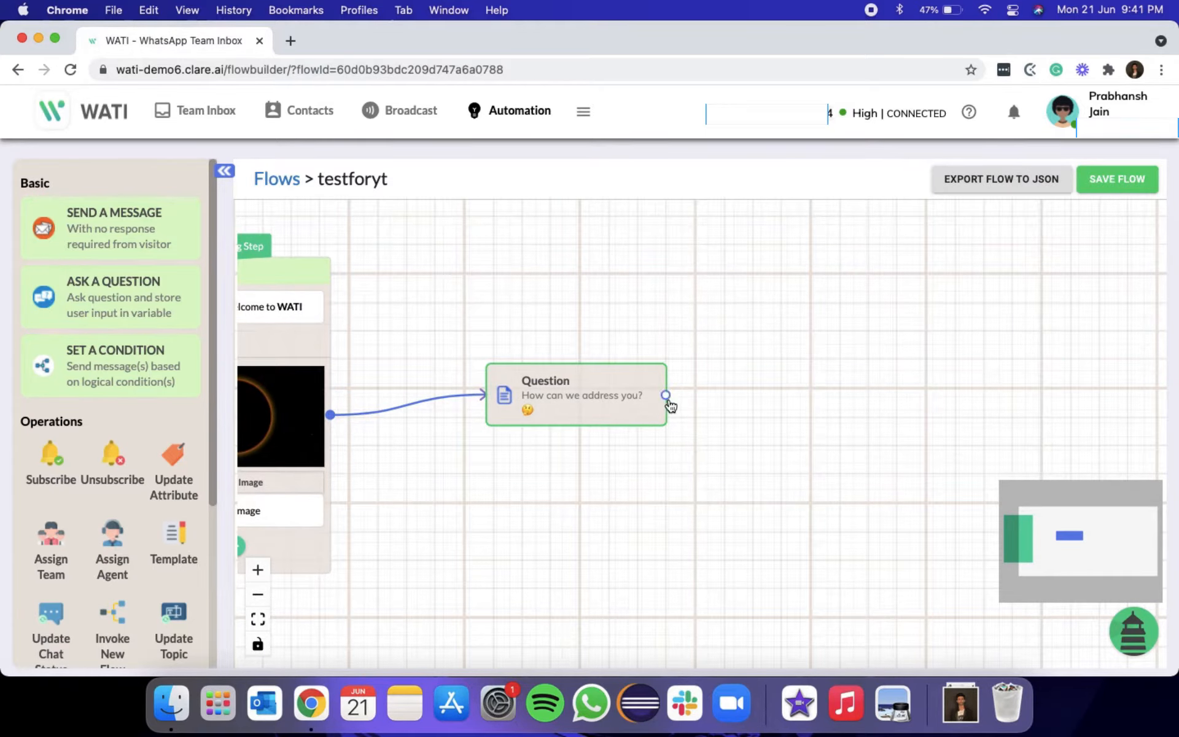
drag(666, 395, 852, 417)
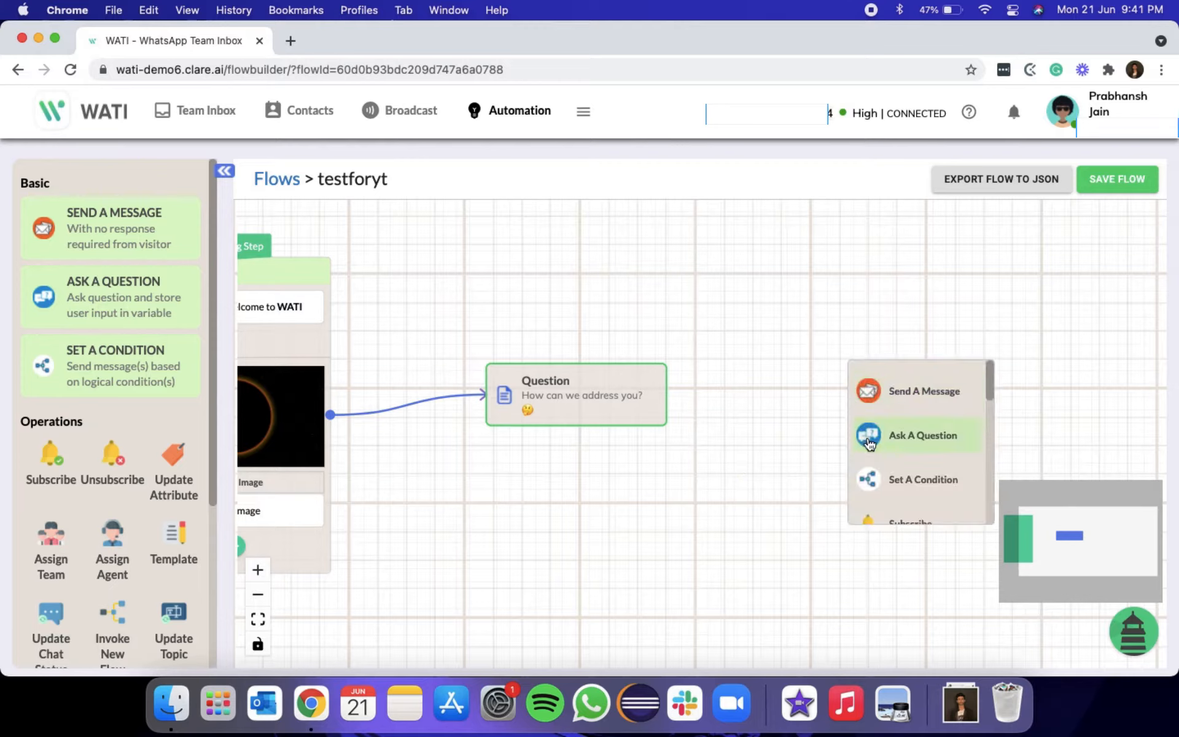
click(867, 434)
click(867, 405)
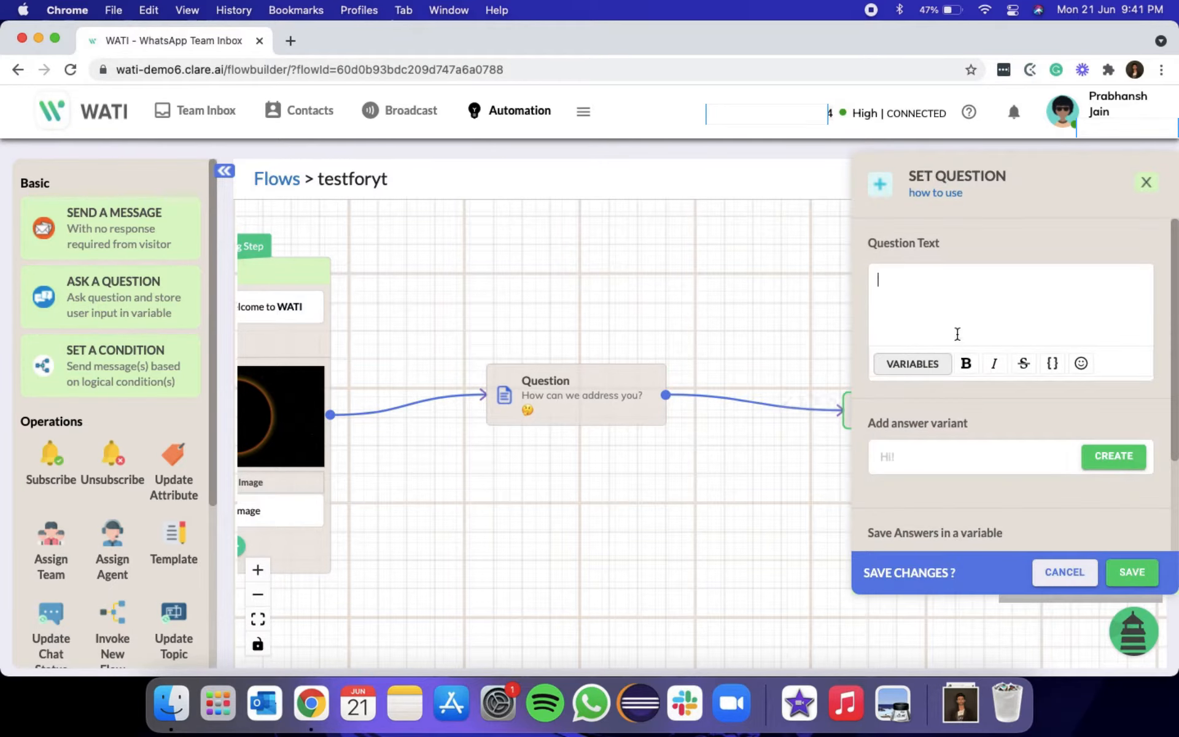
text(Hi)
click(912, 365)
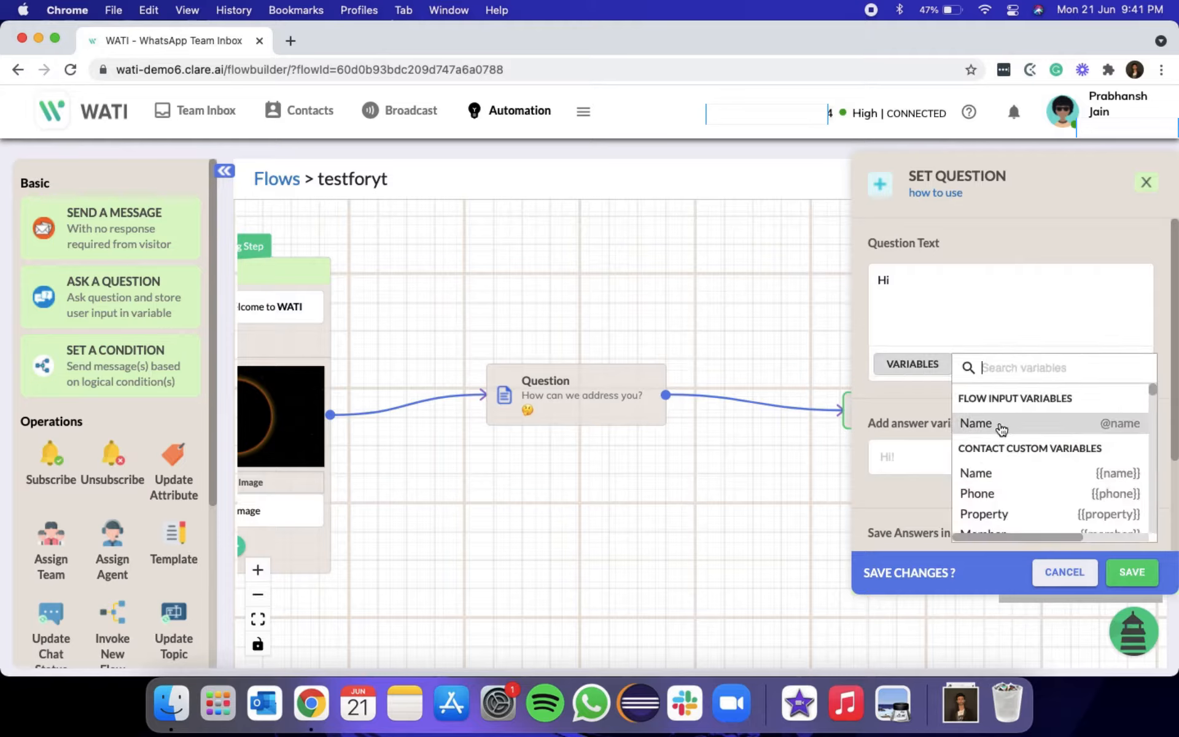
click(954, 223)
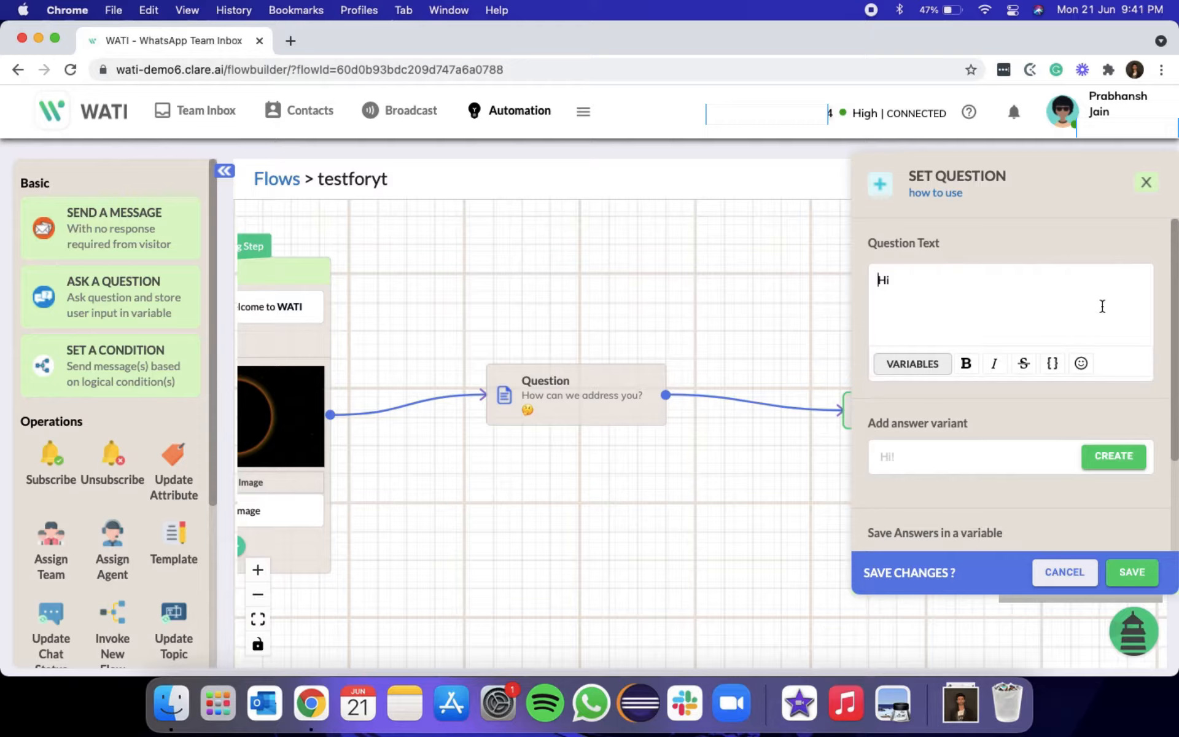
click(965, 274)
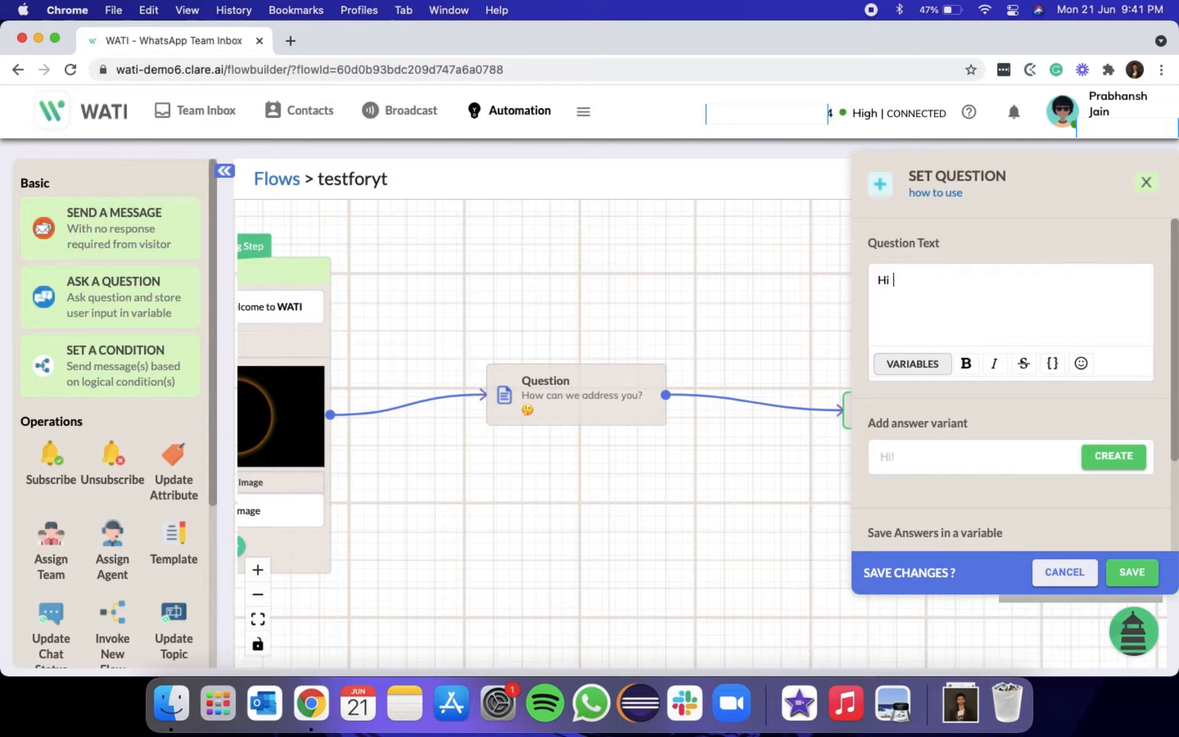
click(910, 363)
click(1000, 424)
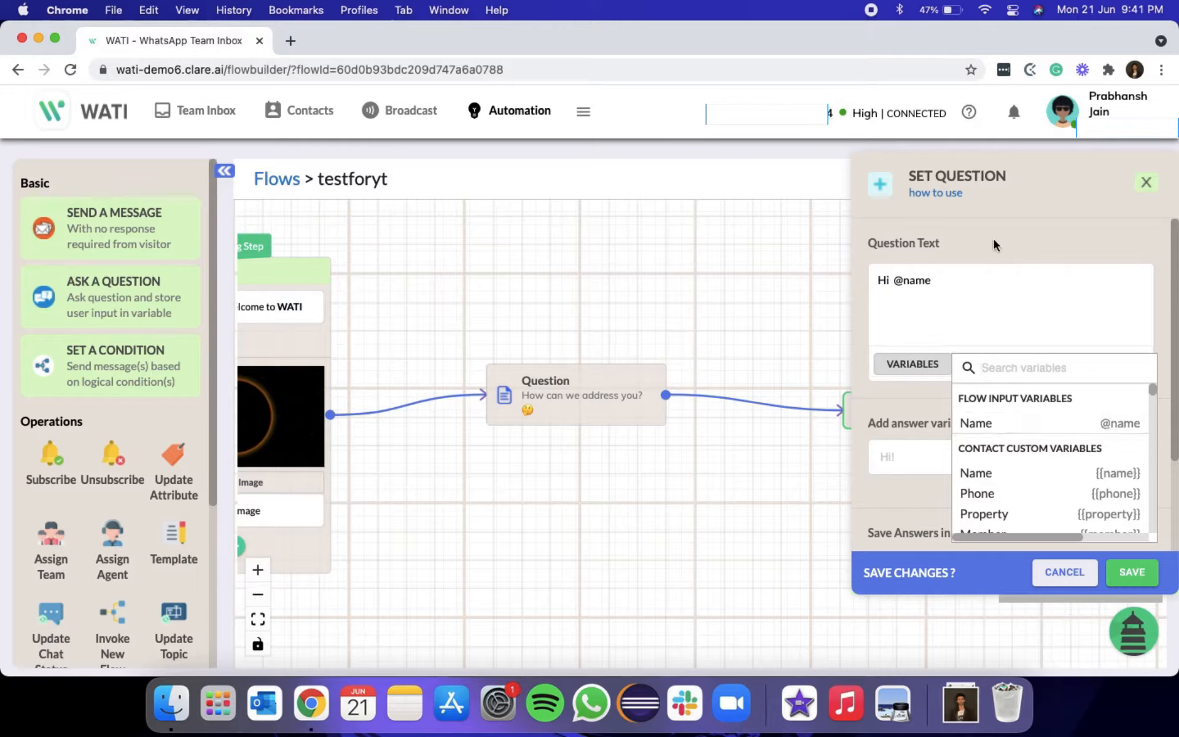
click(992, 276)
text(, how)
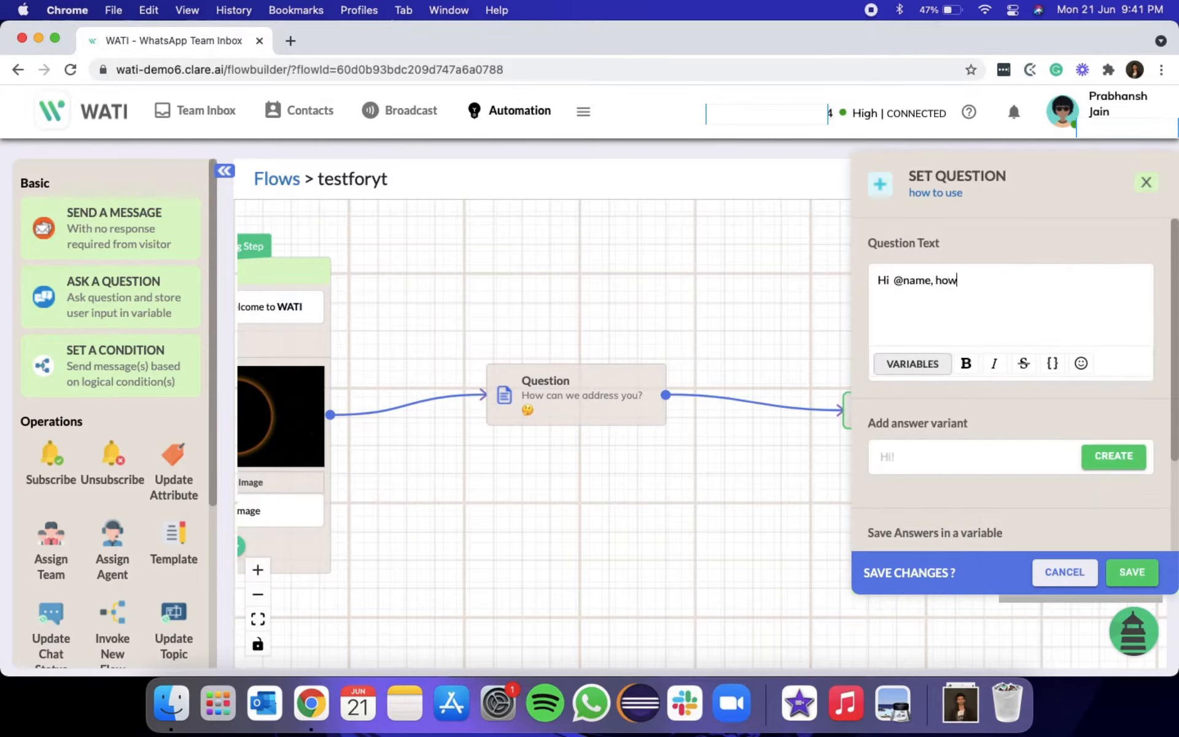
text( can we help you?)
Add answers Review our product, Buy new subscription and subscribe to newsletter, store as question2, and save
click(970, 457)
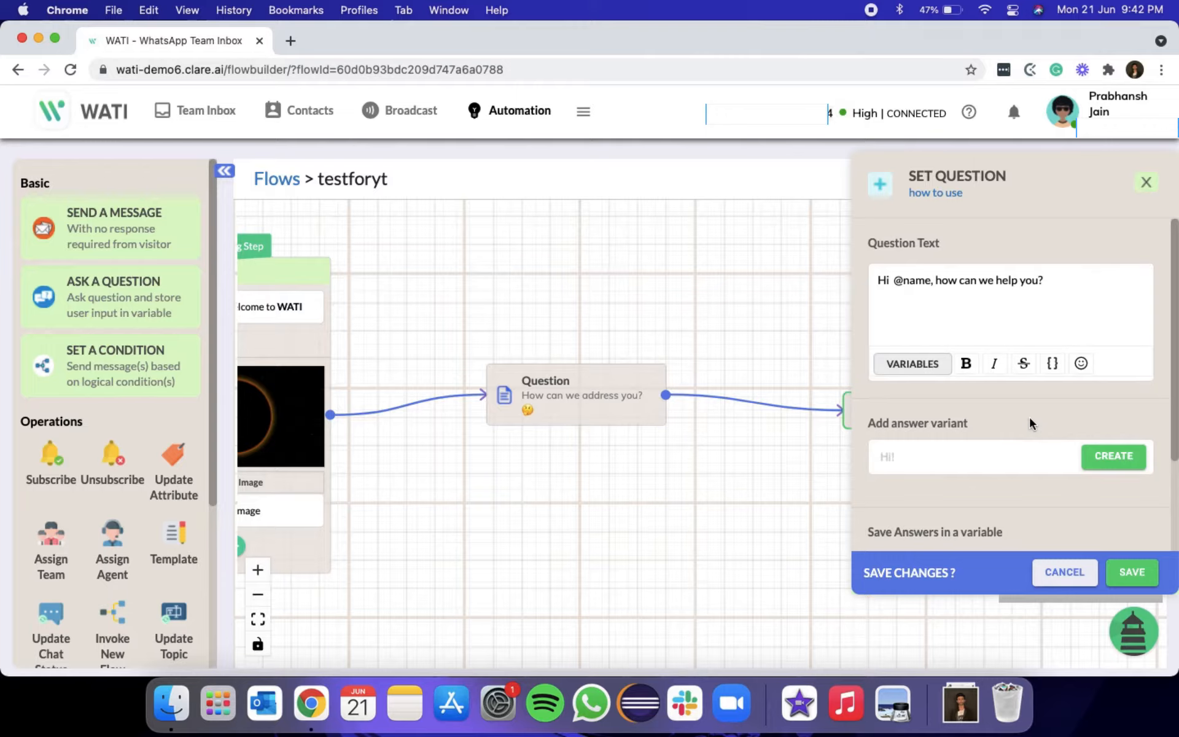
text(Review our product)
click(1113, 456)
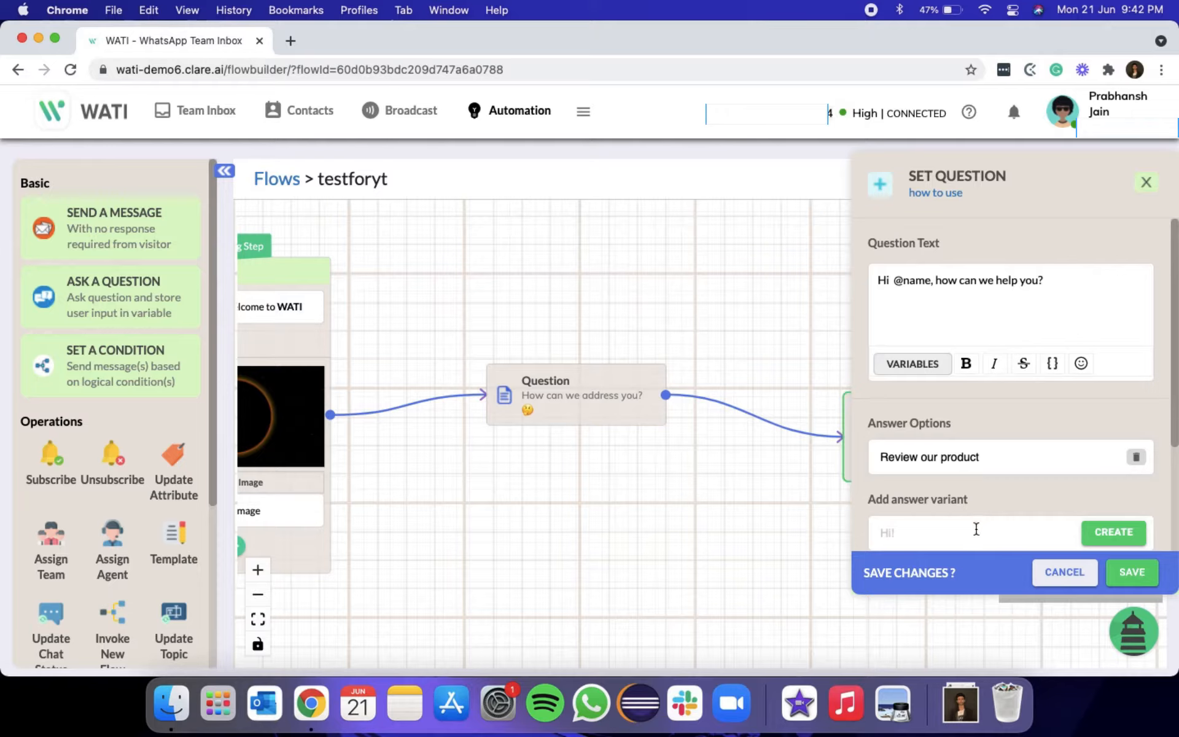
text(Buy new subscription)
scroll(1041, 503, down, 3)
click(1119, 379)
click(1021, 440)
text(subscrib)
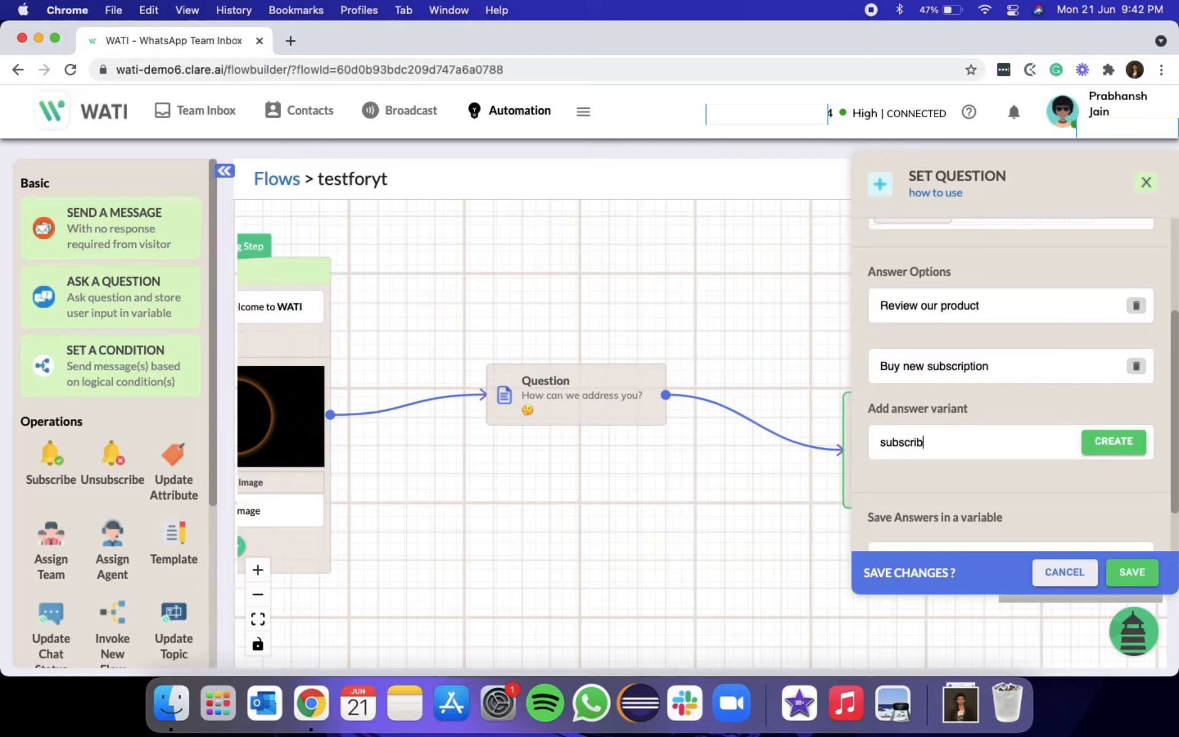
text(e to newsletter)
click(1126, 455)
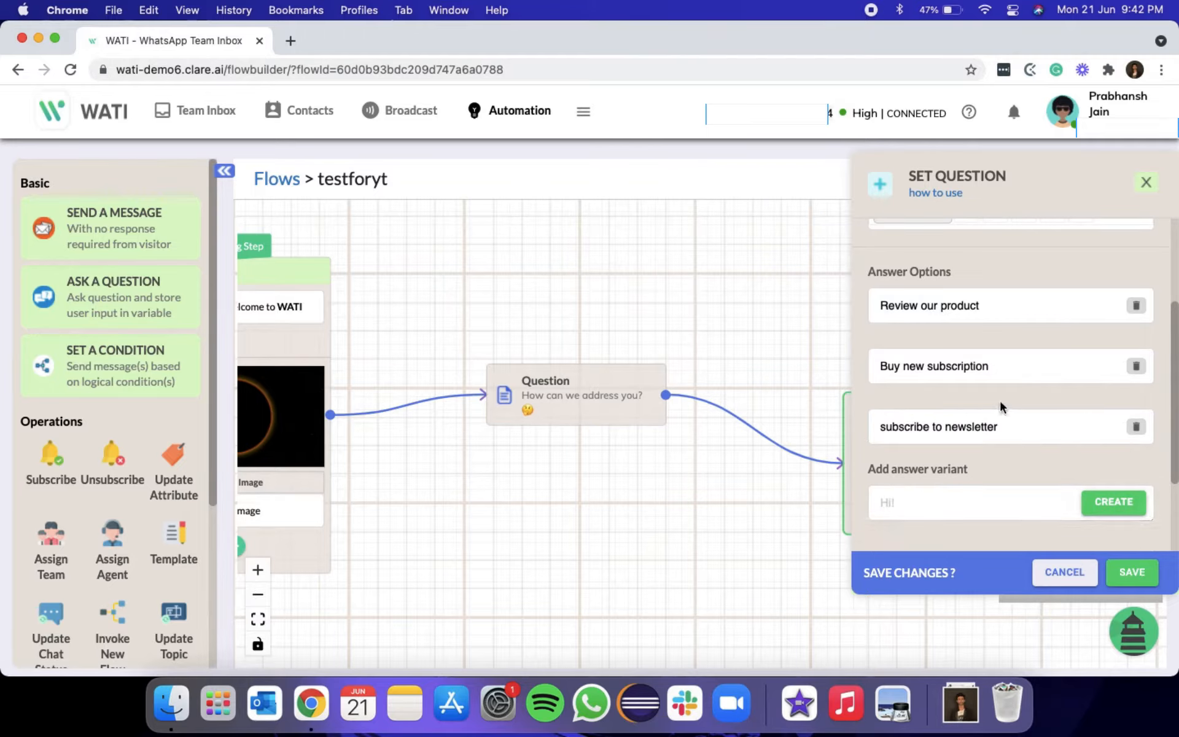
scroll(1021, 528, up, 3)
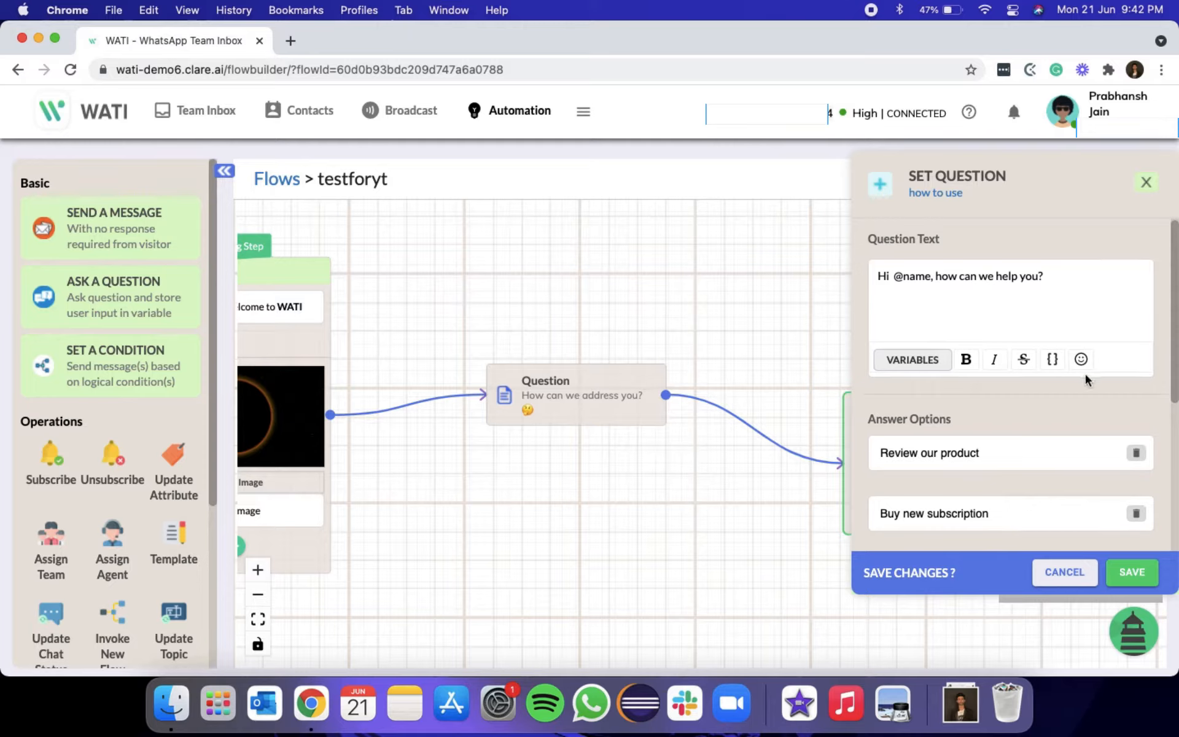
scroll(1086, 376, down, 5)
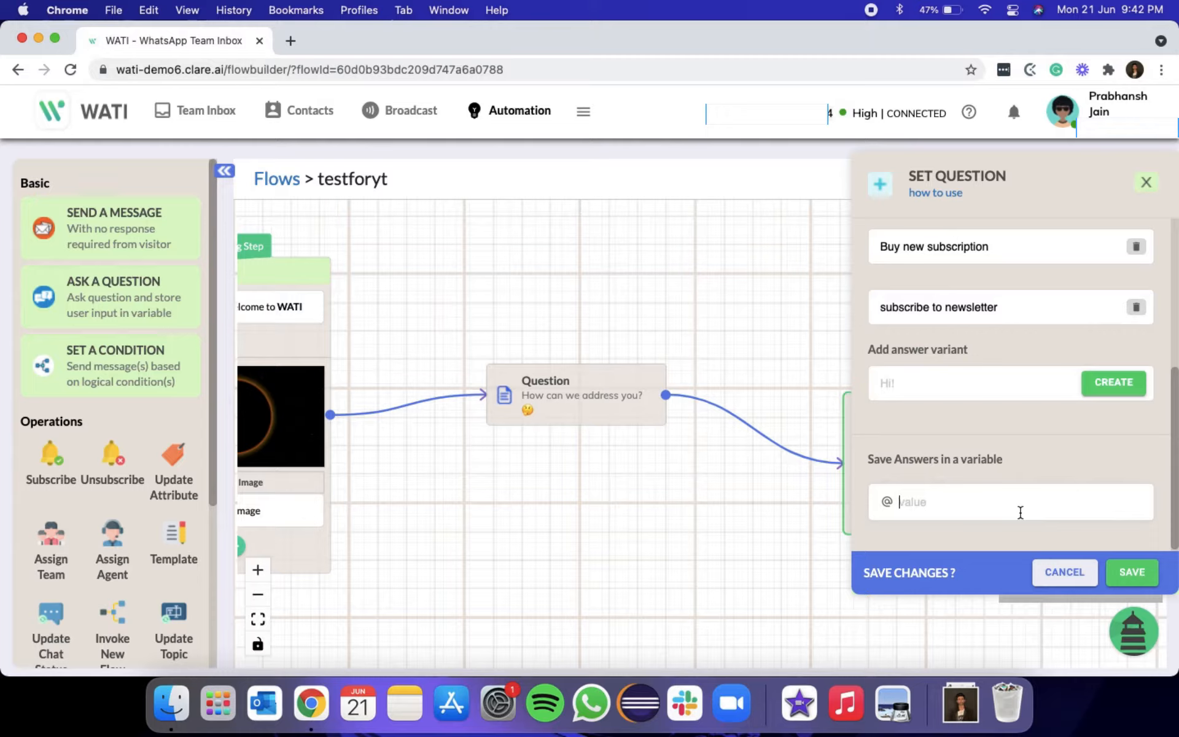
text(question2)
click(1120, 565)
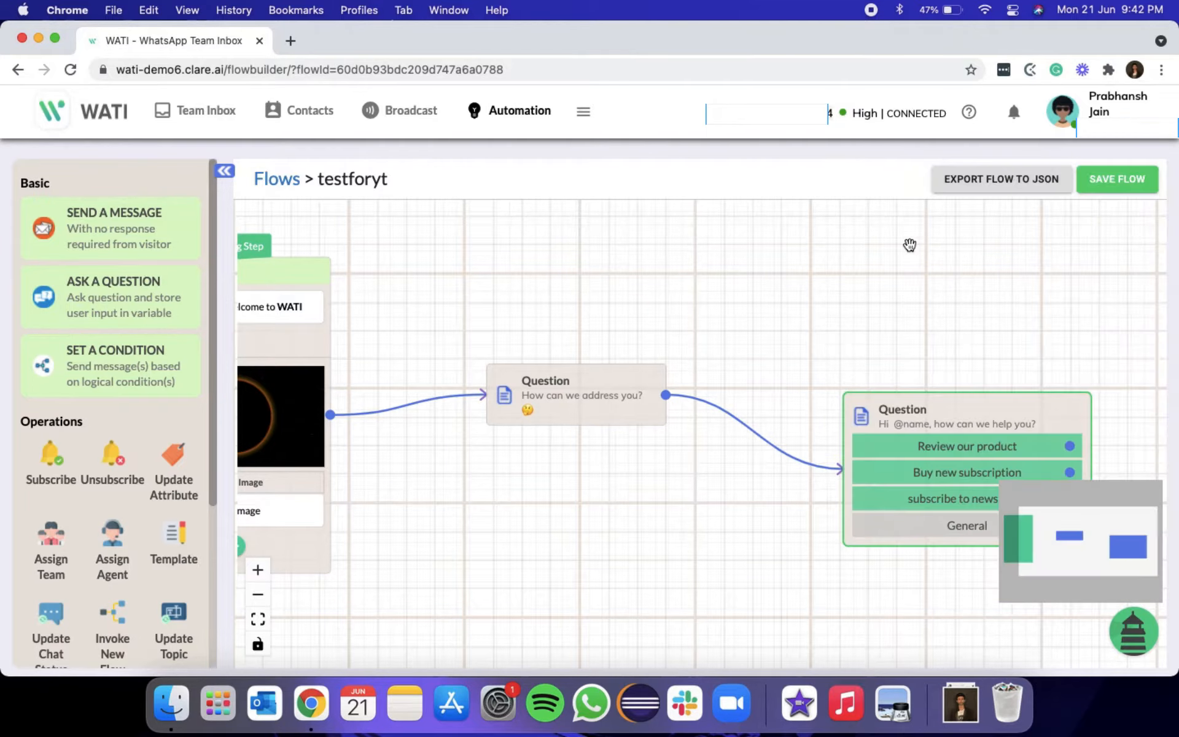
drag(974, 297, 653, 274)
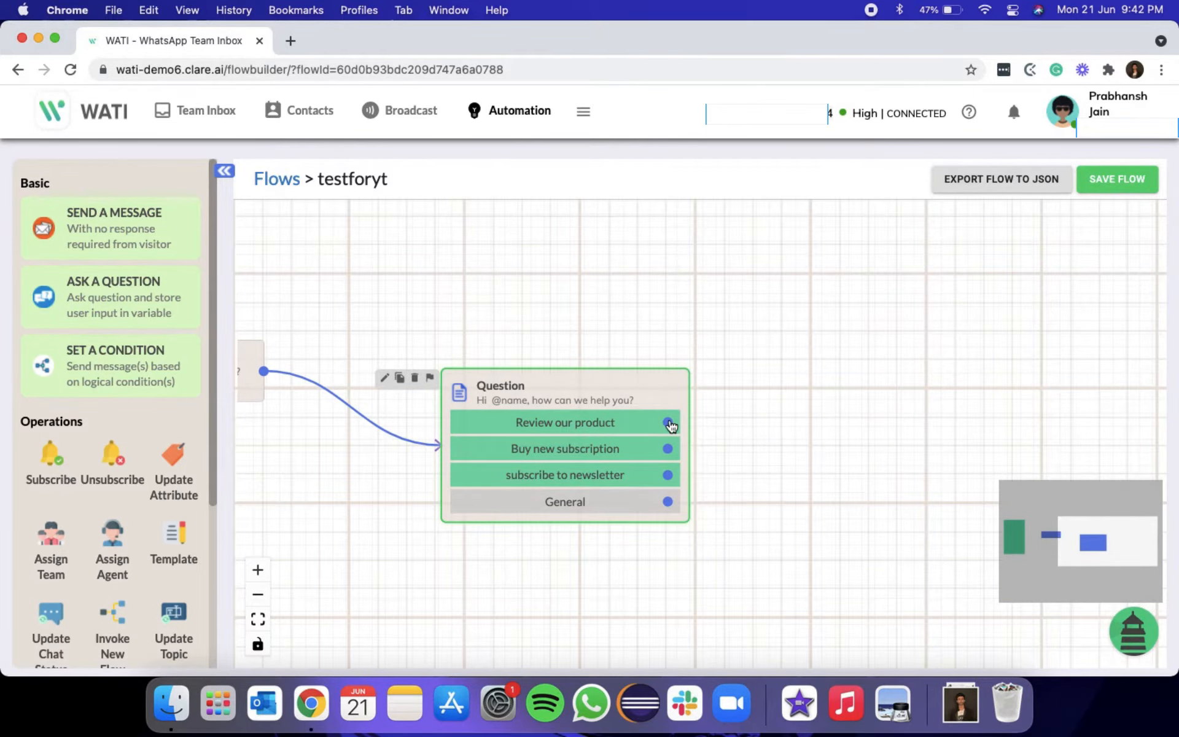
drag(668, 423, 864, 296)
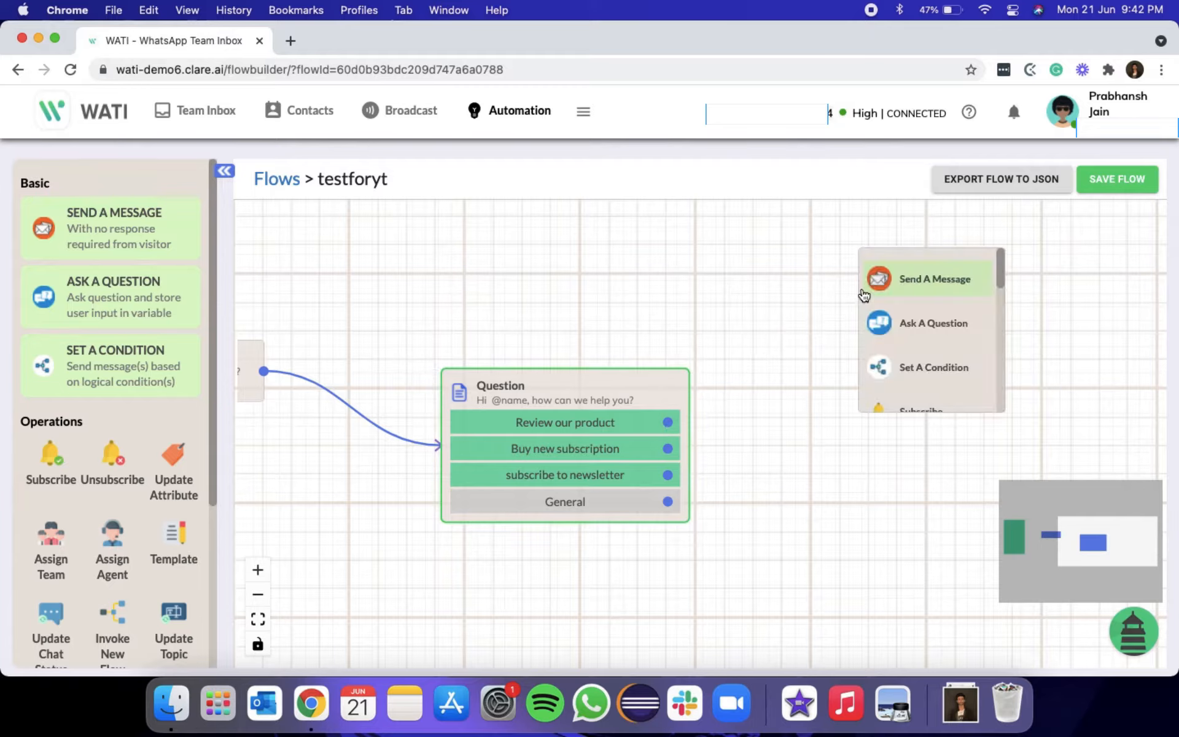
click(888, 280)
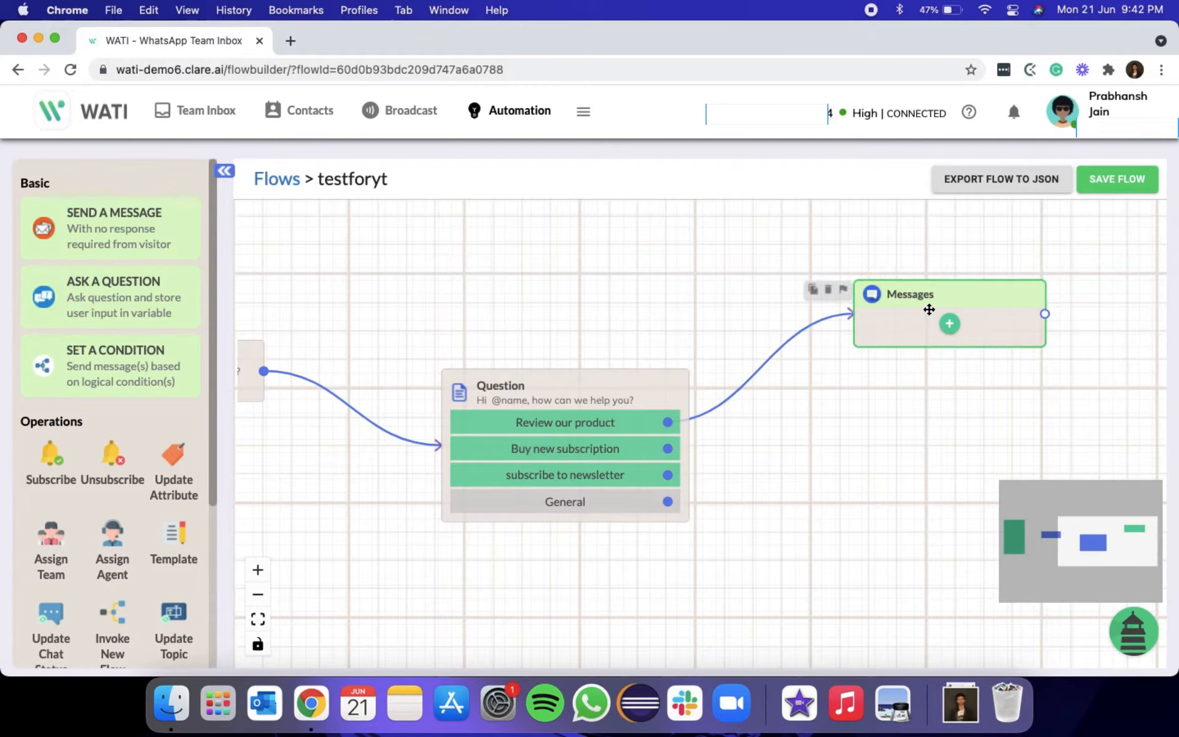
drag(952, 322, 863, 322)
click(863, 322)
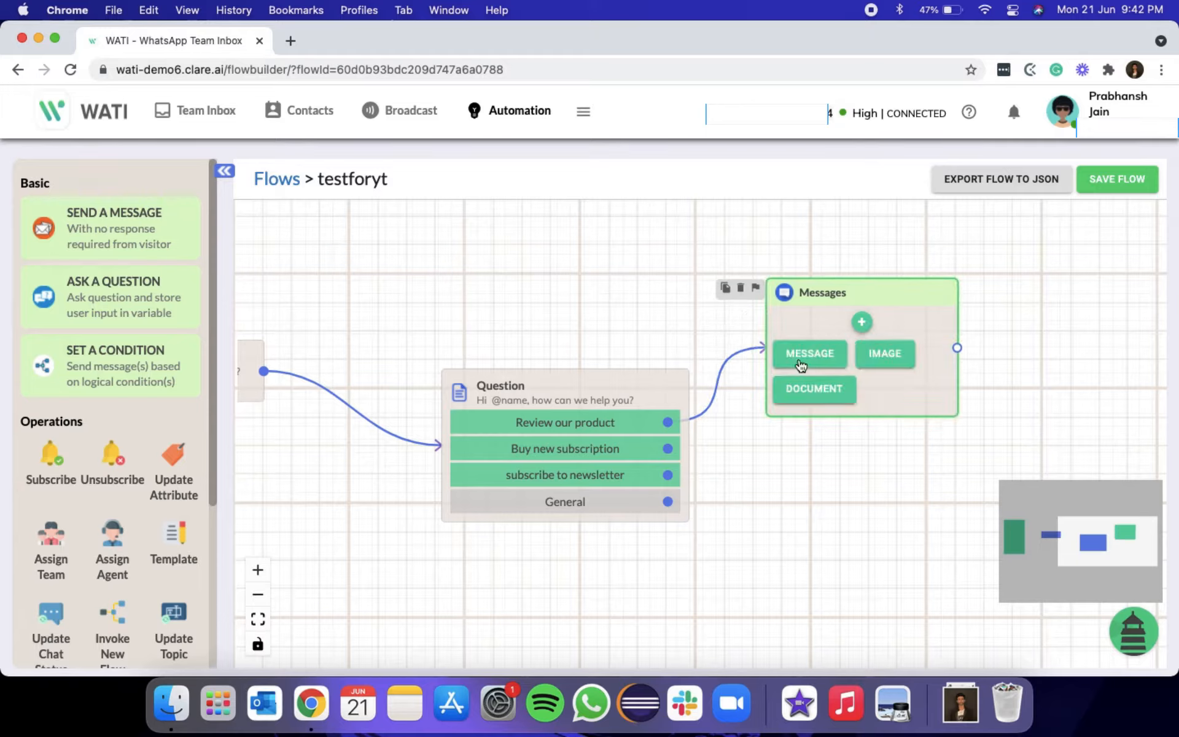
click(798, 366)
click(866, 321)
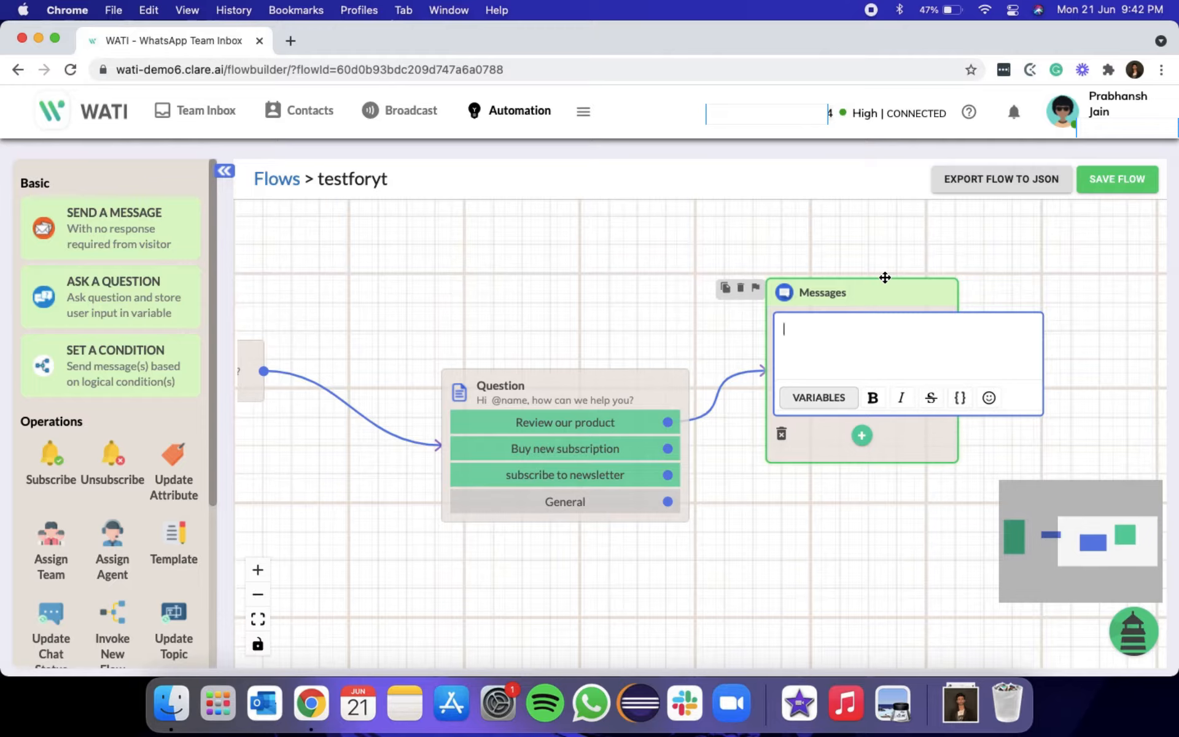
text(Please go to www.test.com to rei)
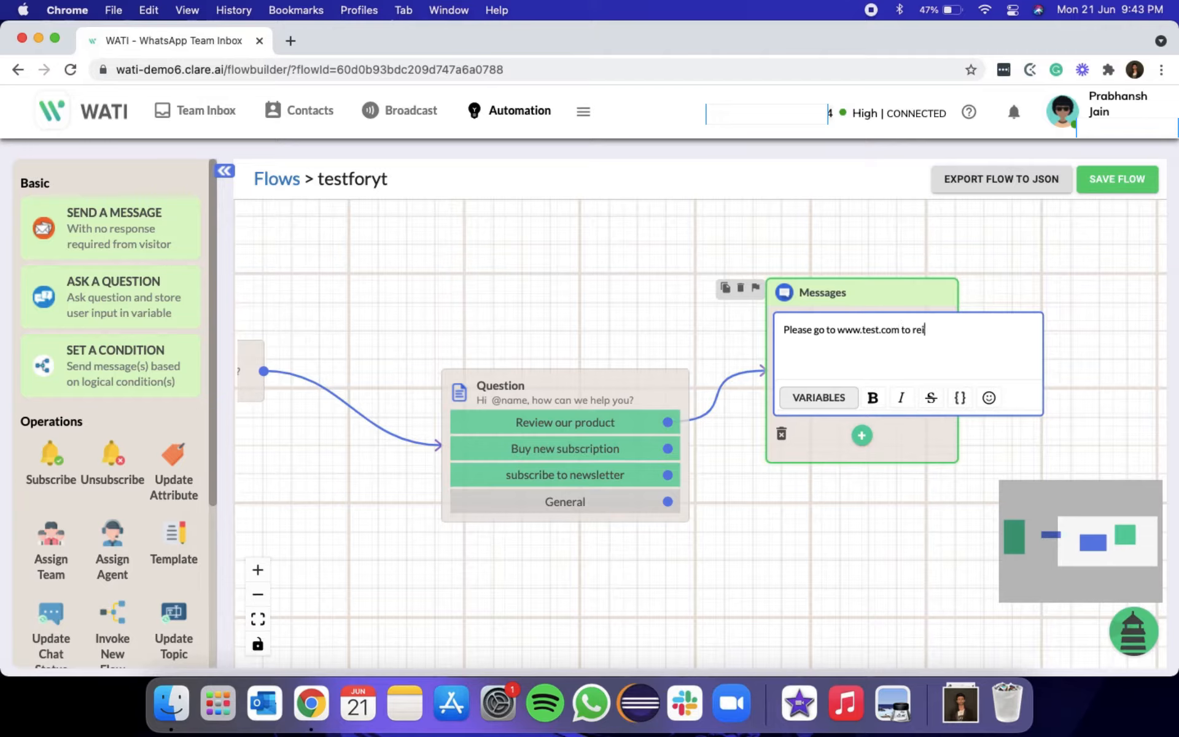
key(BackSpace)
text(view our product)
click(1034, 252)
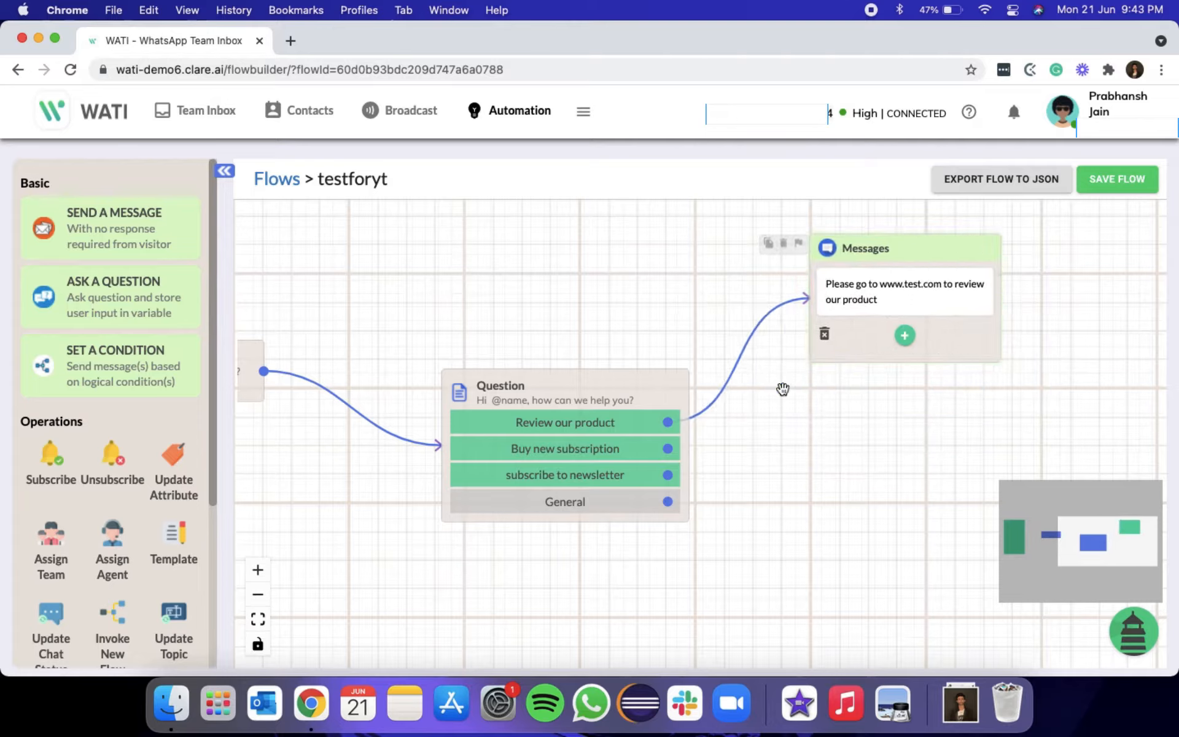
Pan around the flow and drag a new connector out of the Buy new subscription option
drag(411, 302, 705, 289)
scroll(706, 290, down, 5)
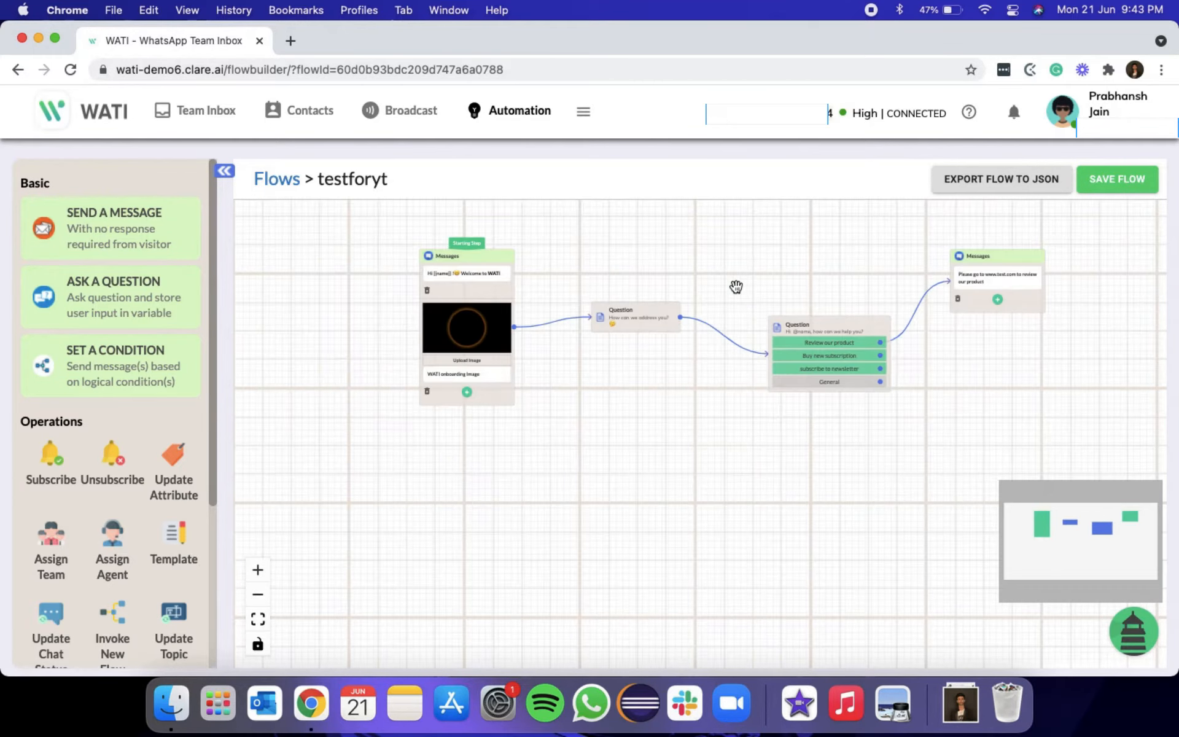
scroll(566, 316, up, 3)
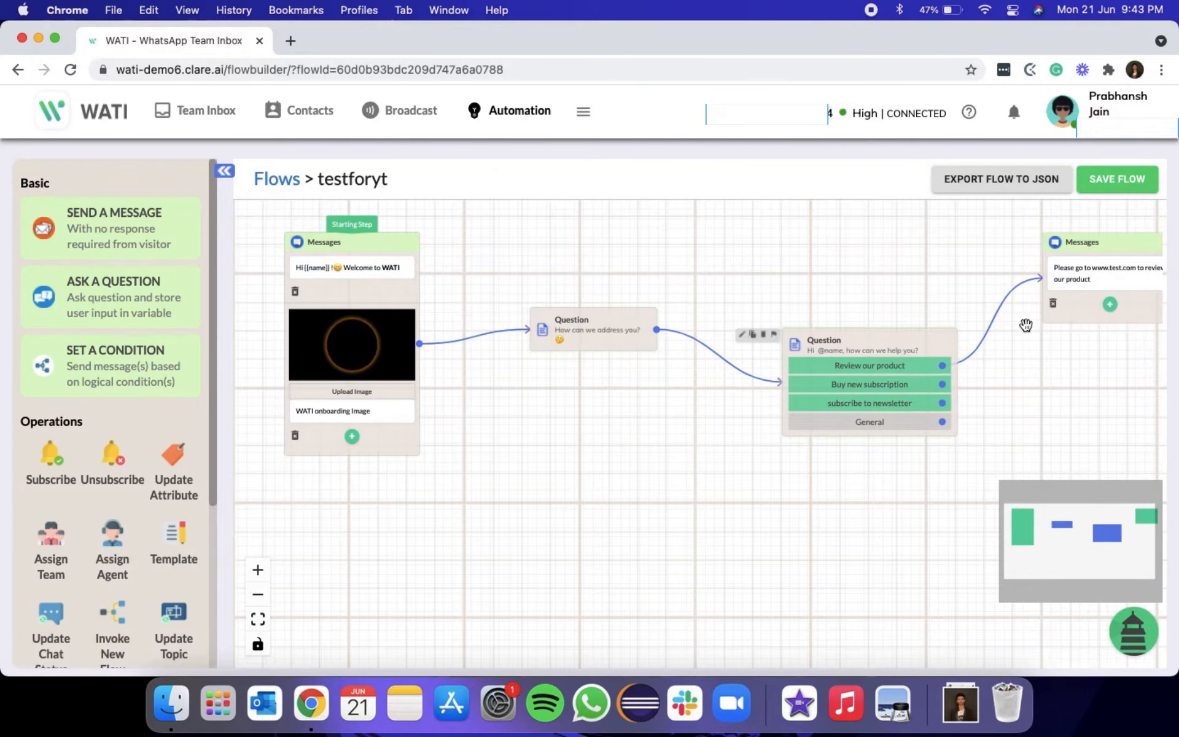
drag(1066, 422, 817, 455)
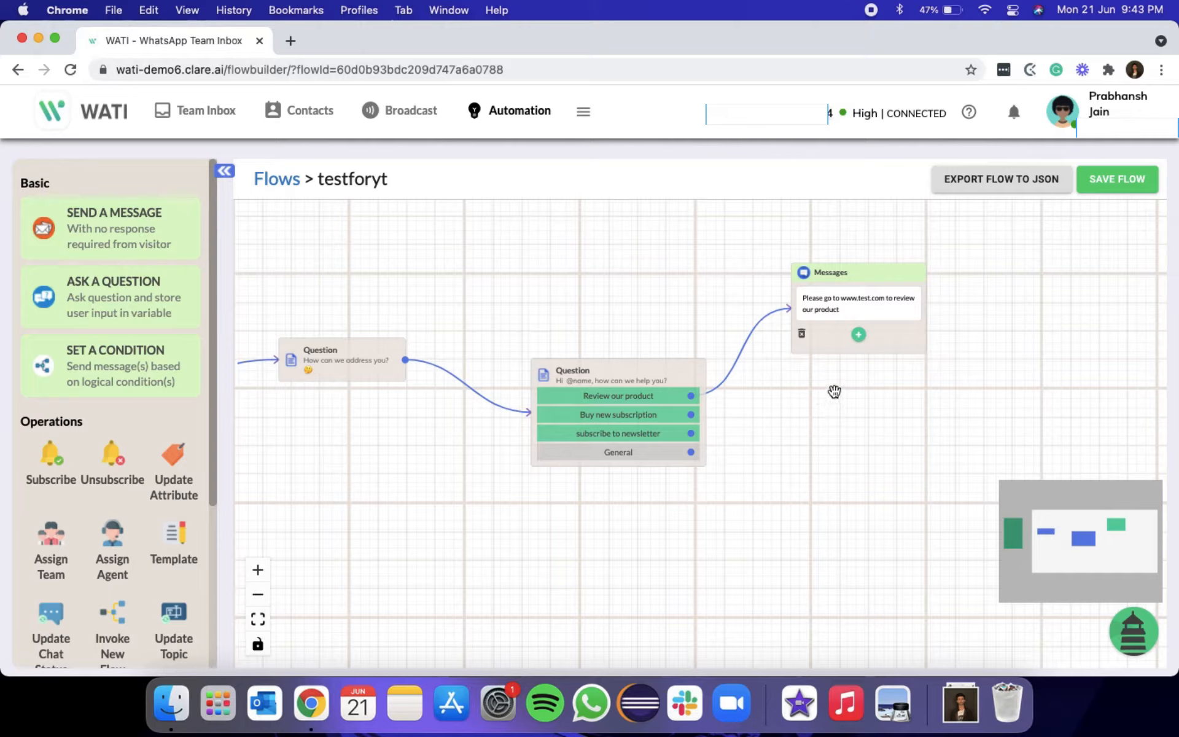
mouse_move(624, 419)
drag(691, 420, 821, 453)
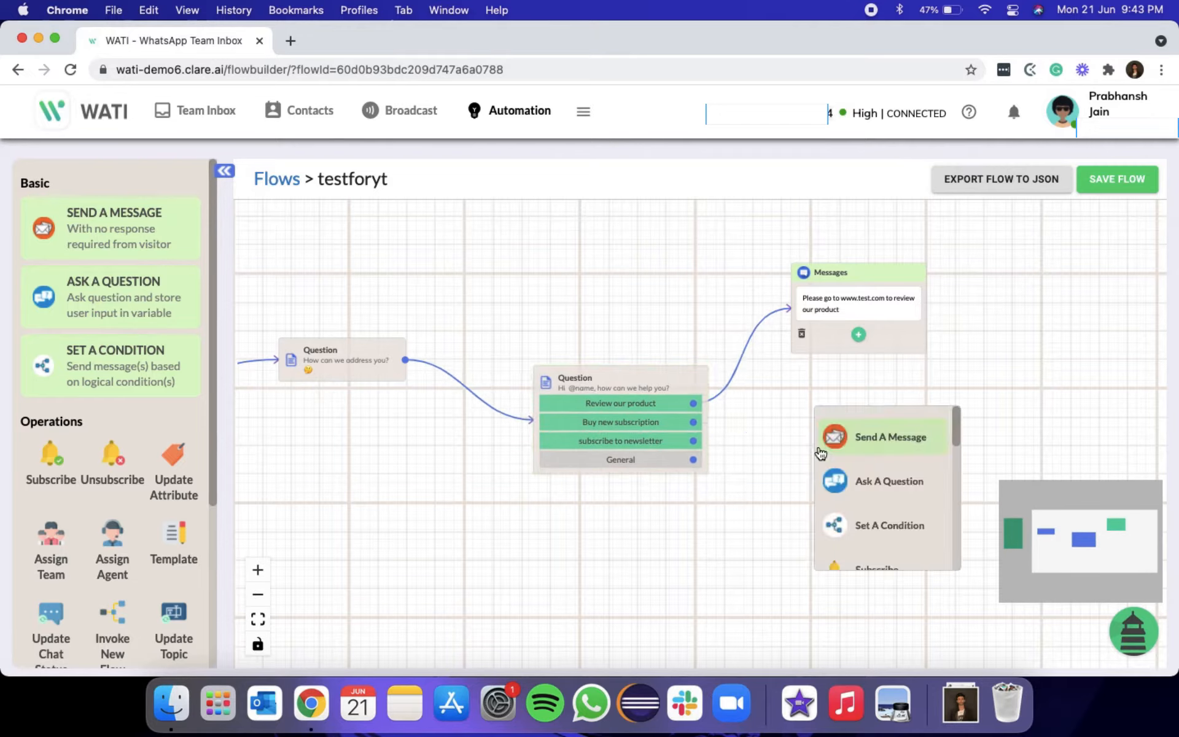
Attach a Condition step to Buy new subscription and also link subscribe to newsletter to it
click(871, 526)
drag(695, 447, 812, 462)
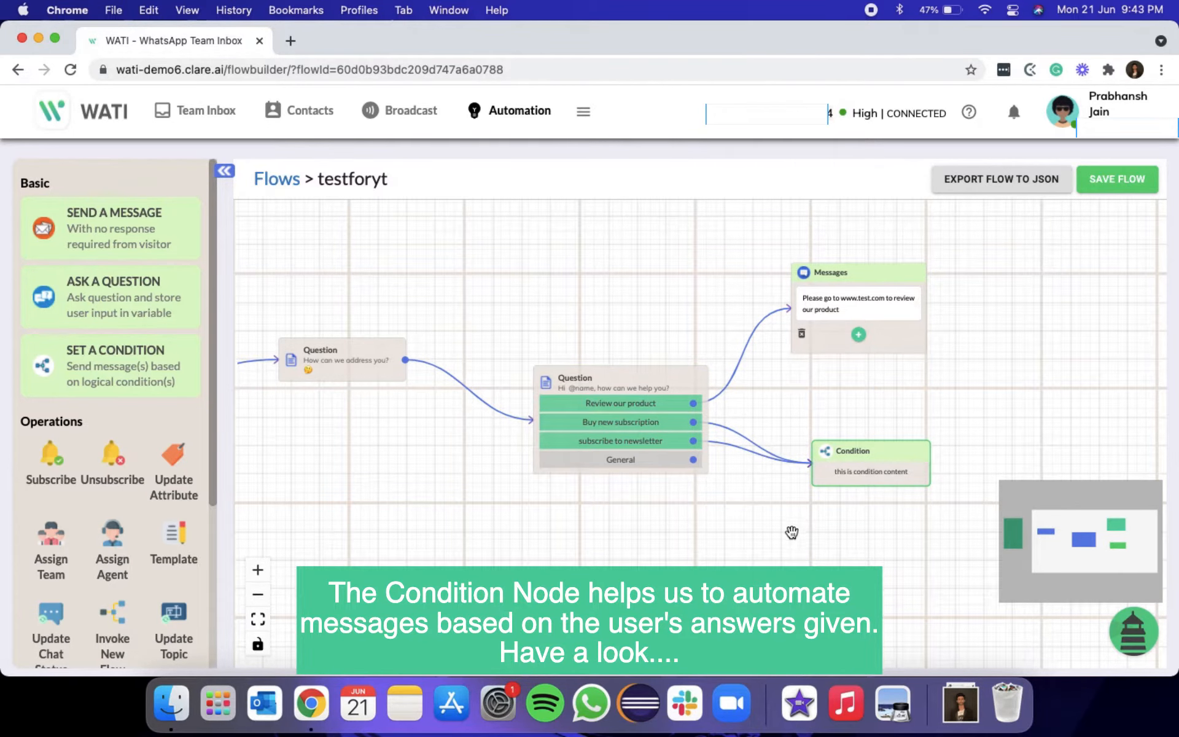
drag(792, 529, 631, 469)
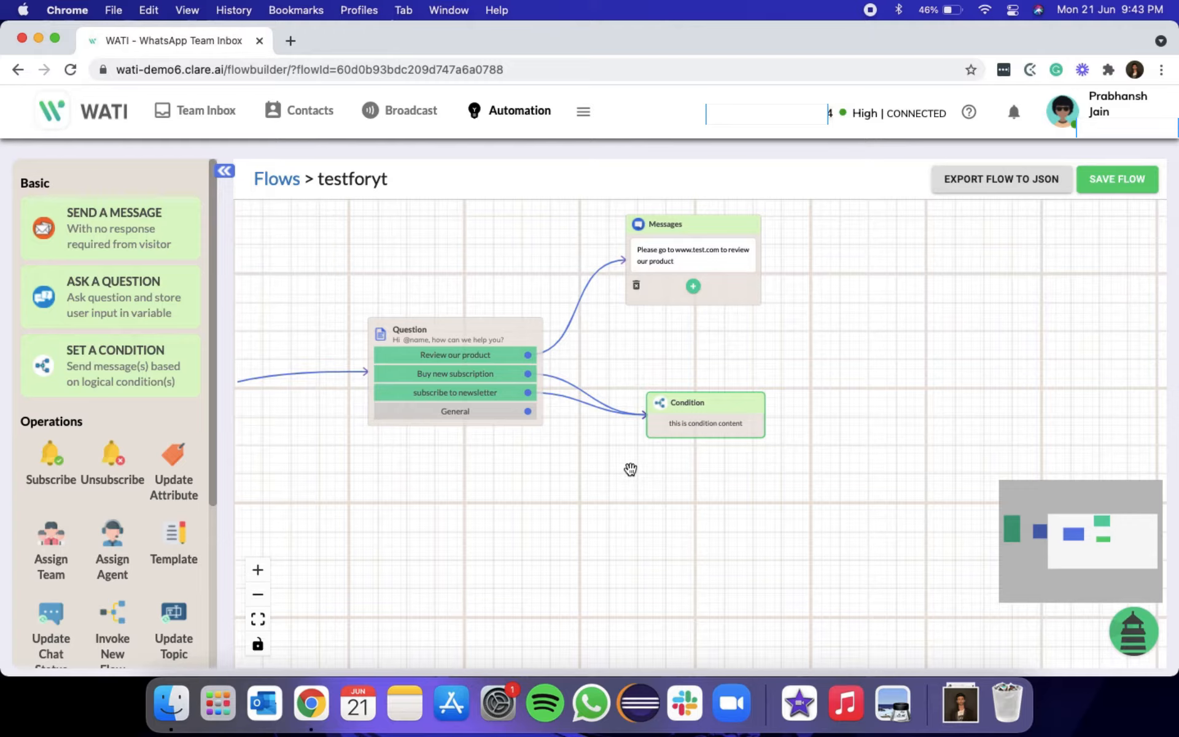
mouse_move(683, 402)
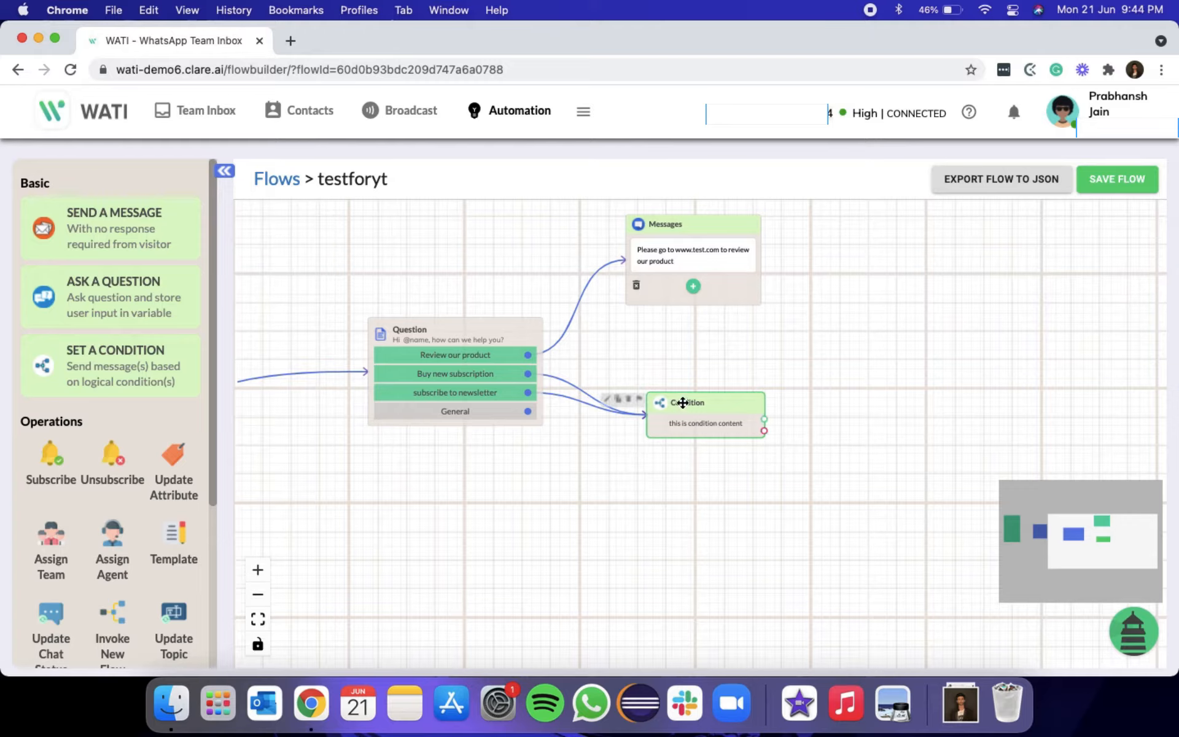
click(682, 403)
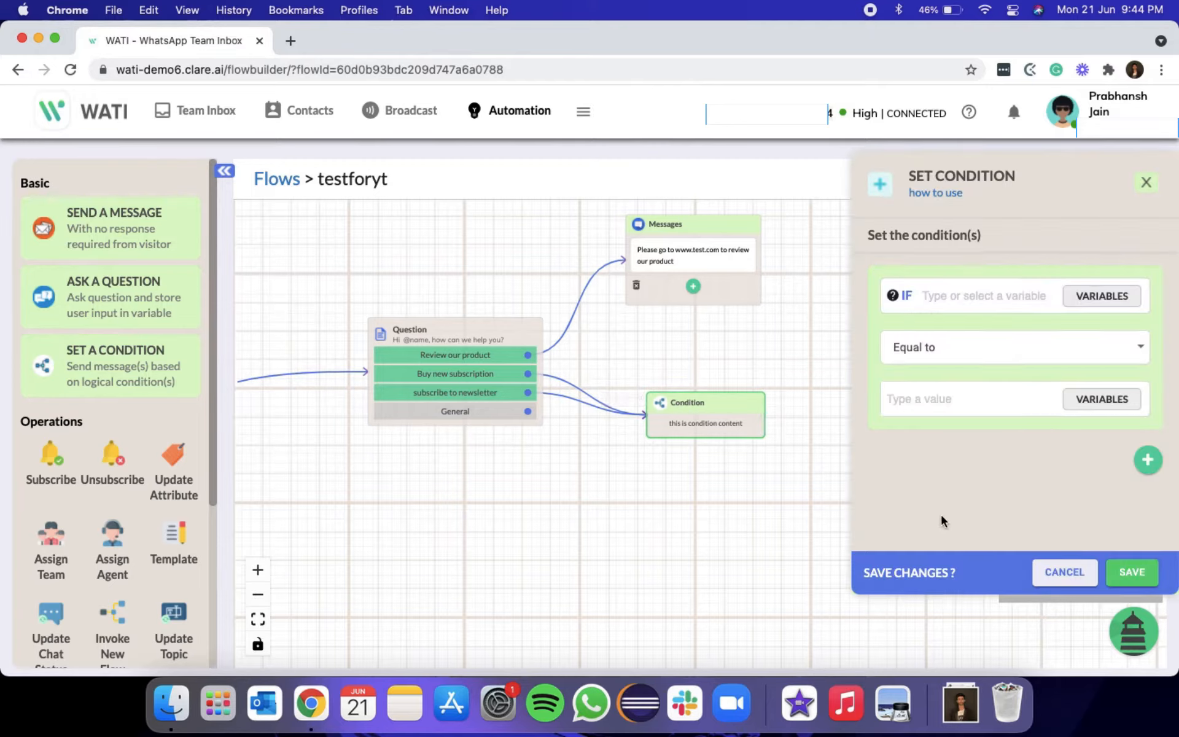
click(960, 293)
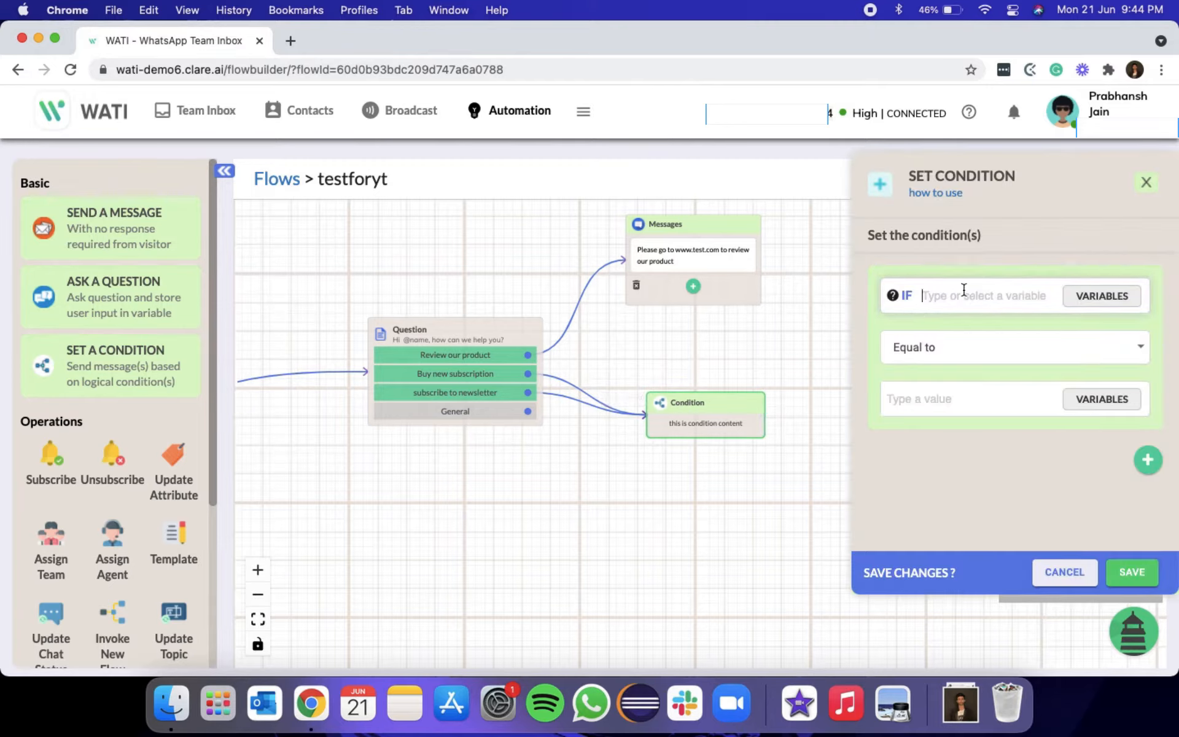
click(991, 388)
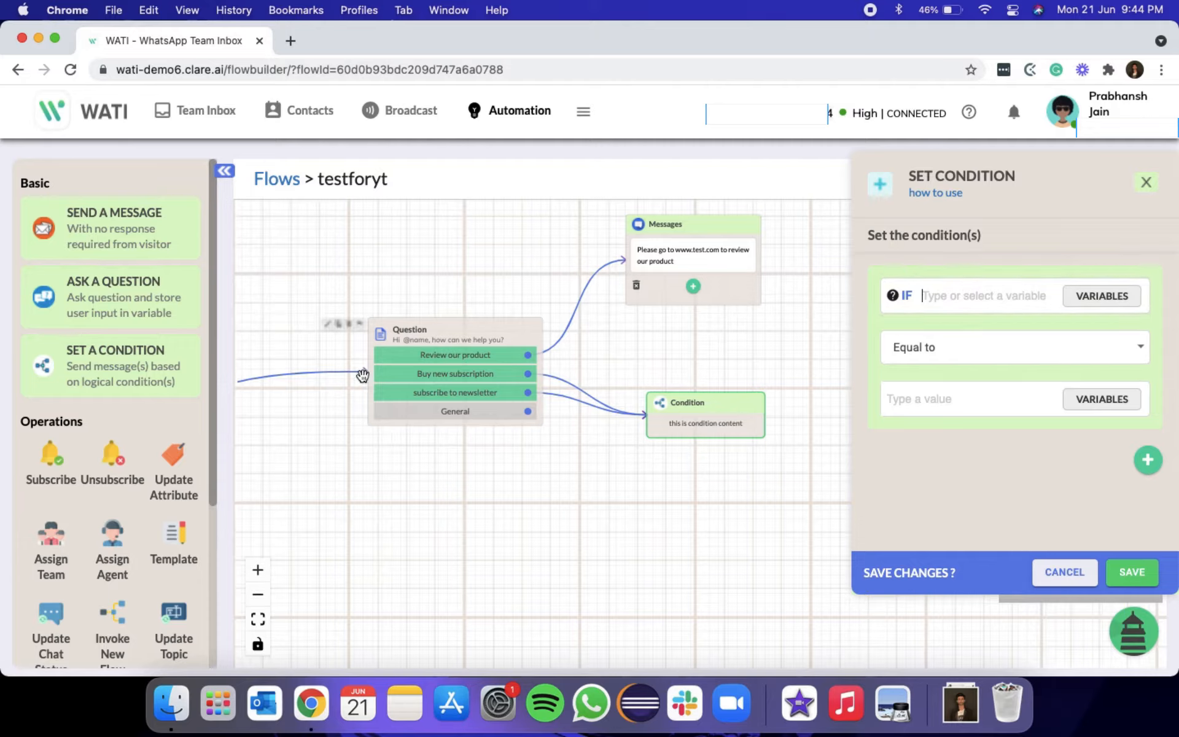
click(1119, 300)
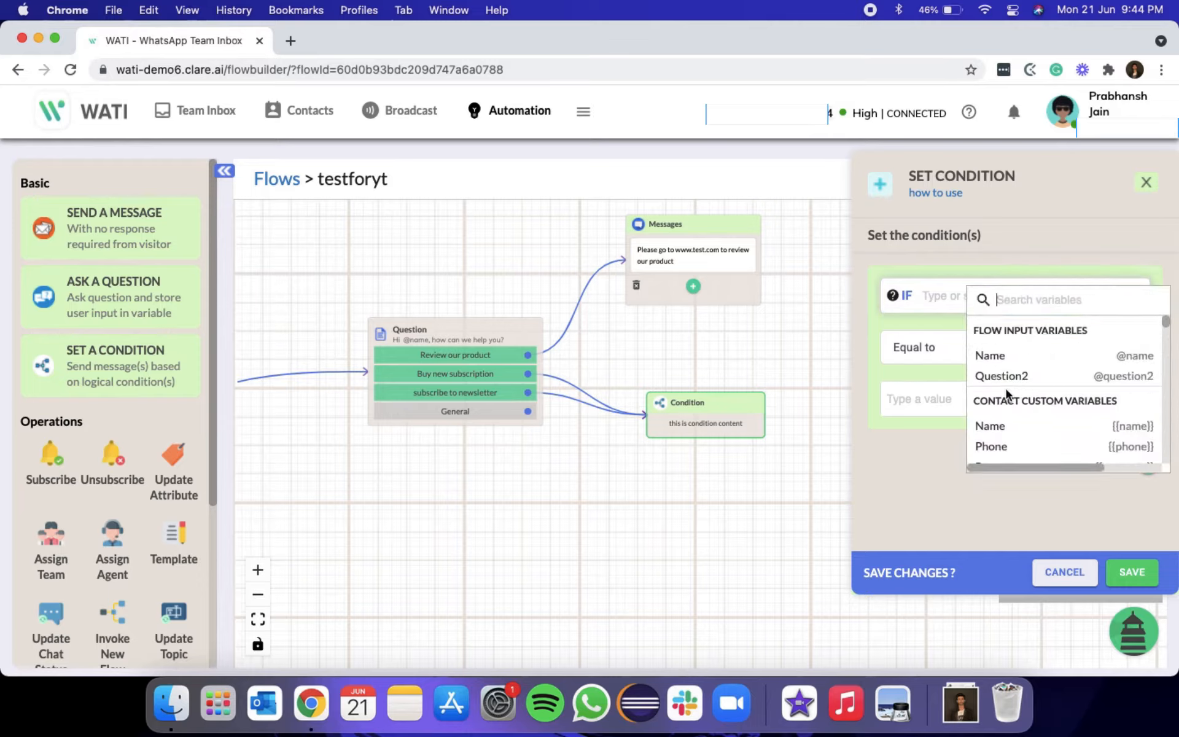
click(1060, 378)
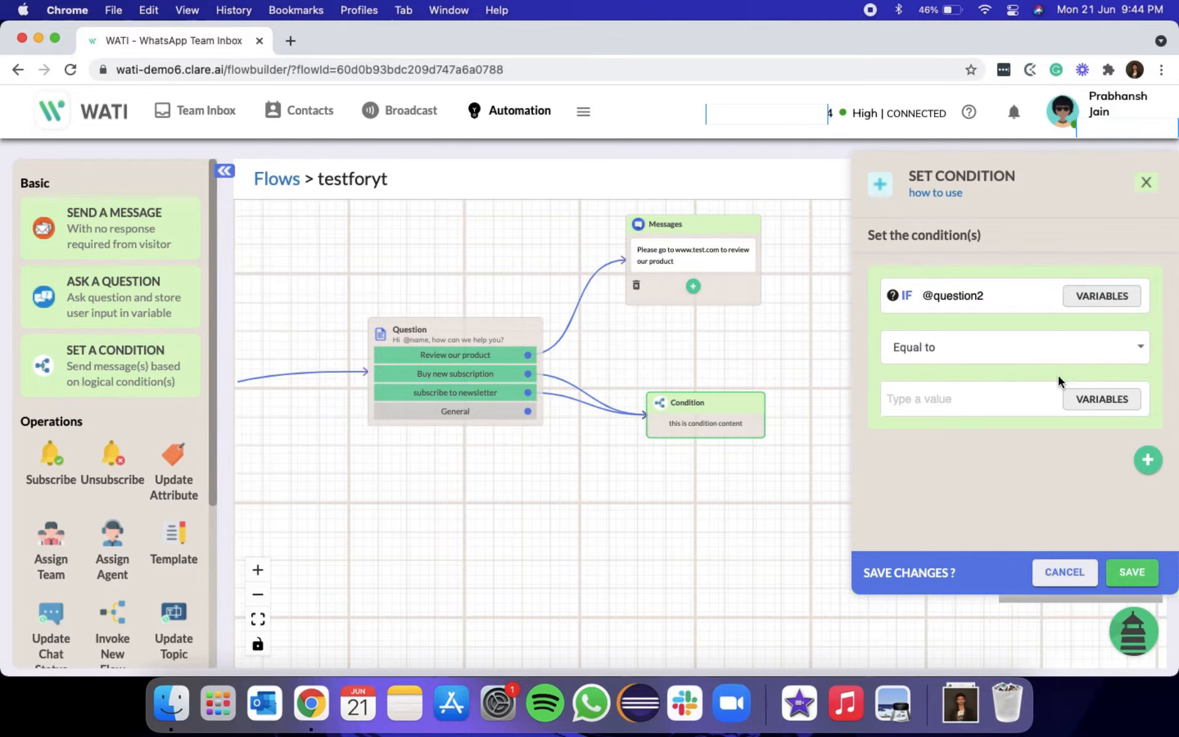
click(966, 386)
text(Buy new subscription)
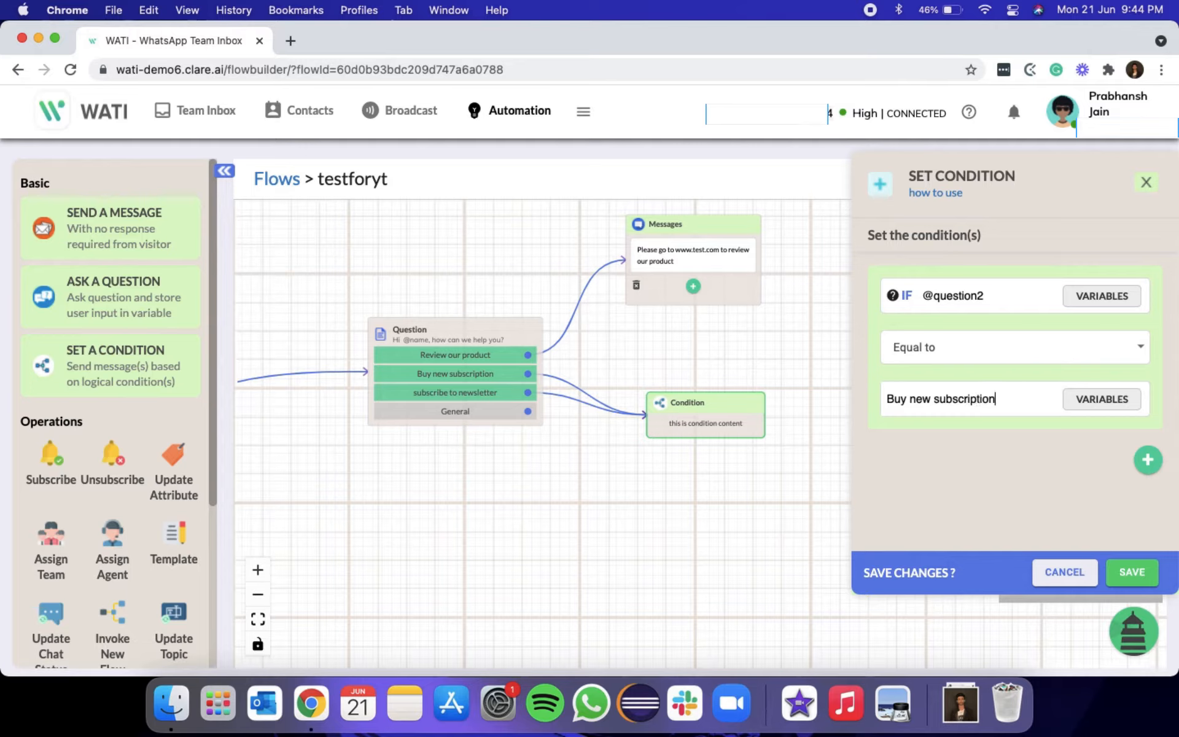
click(951, 354)
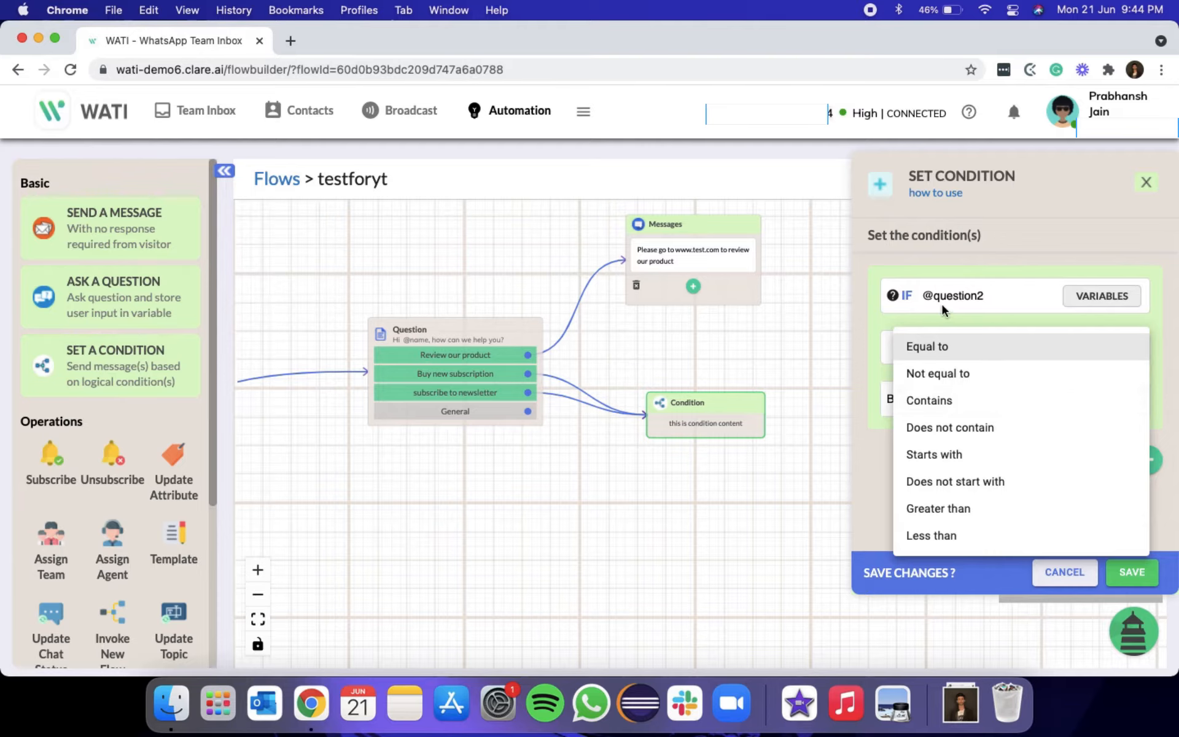
click(940, 347)
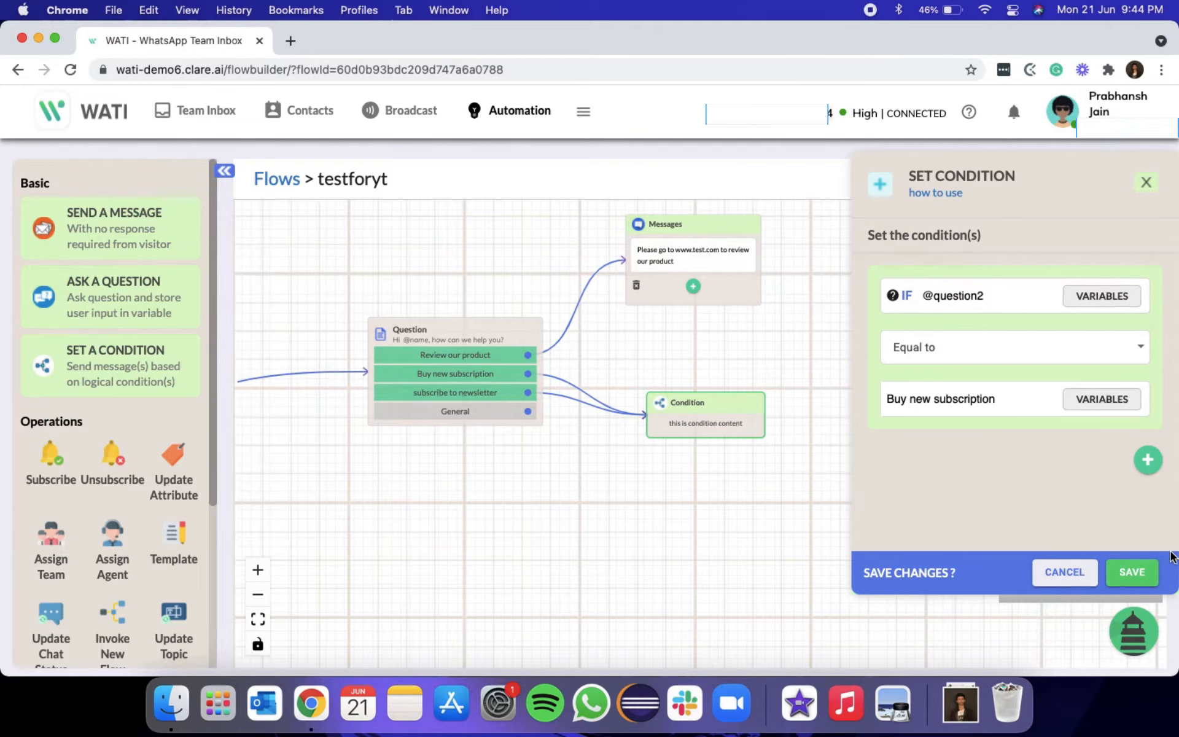
click(1132, 572)
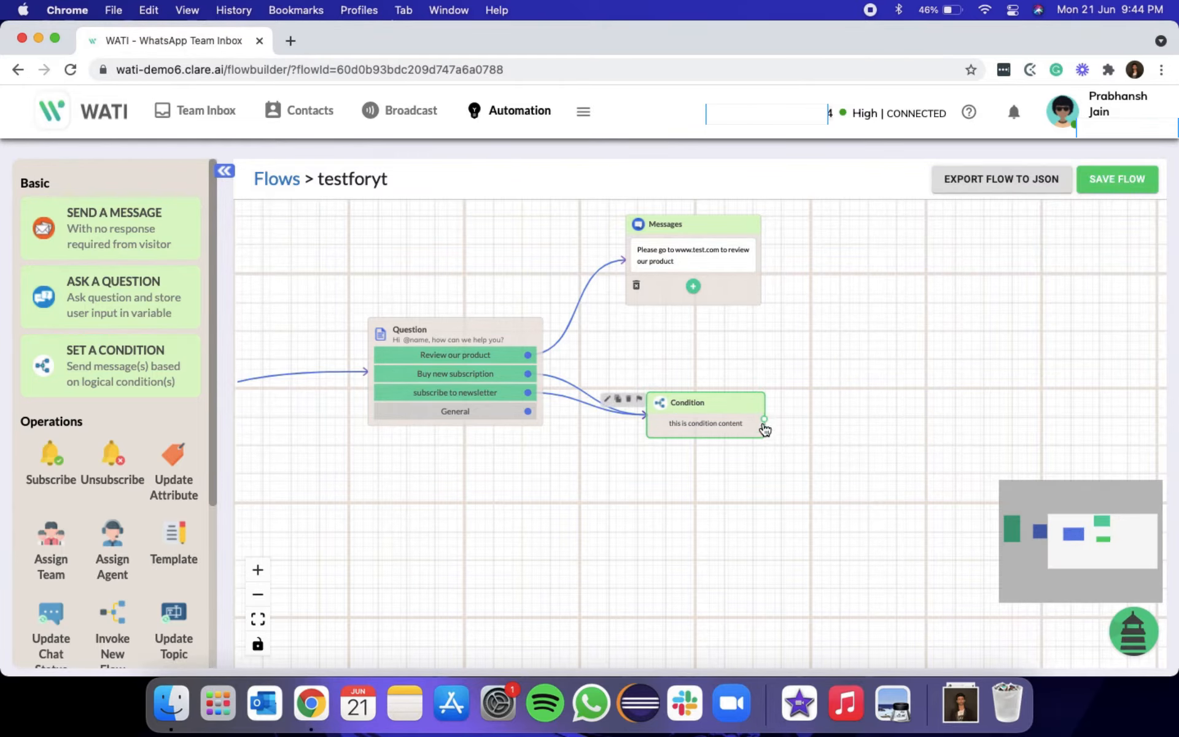
Reopen the condition settings to check the rule, then save again
scroll(766, 428, up, 5)
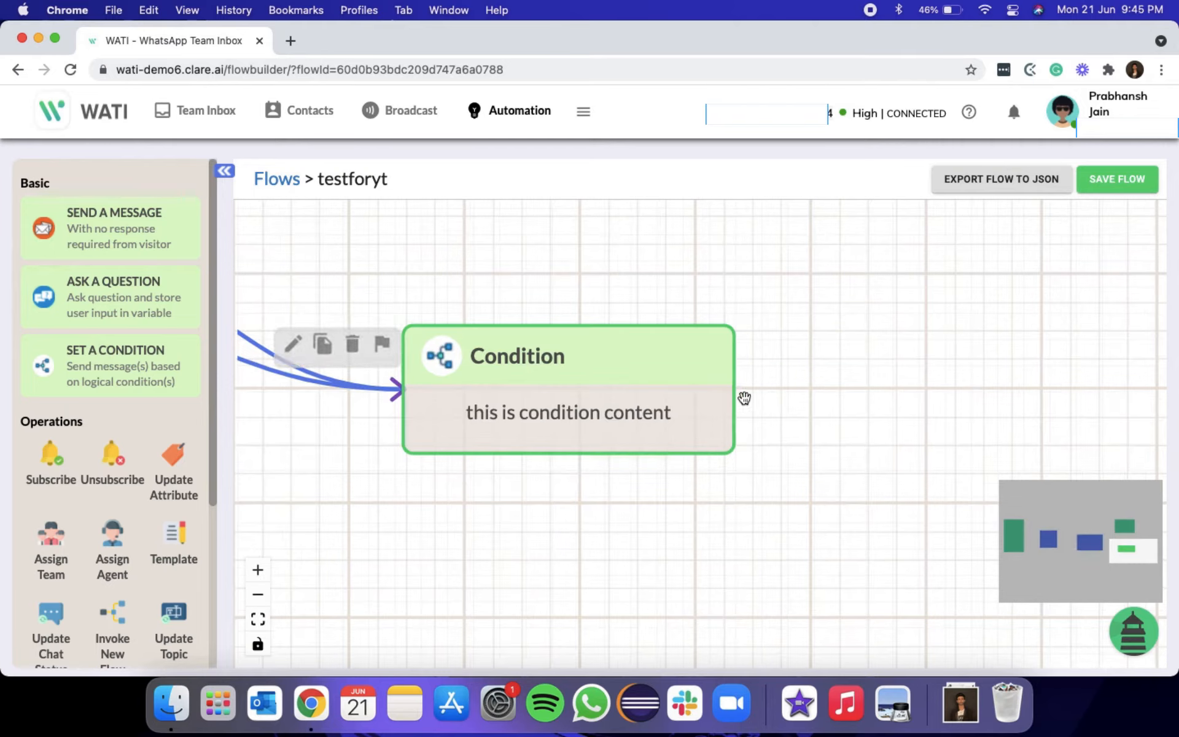
scroll(768, 409, down, 2)
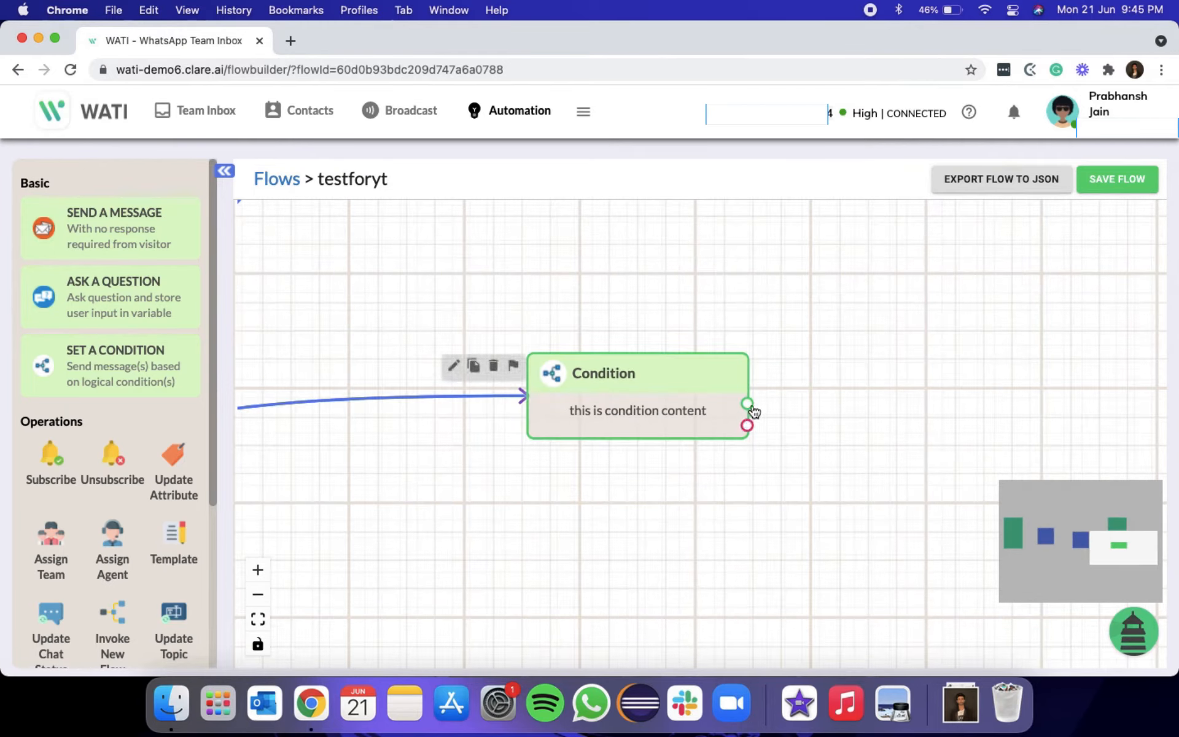
click(703, 385)
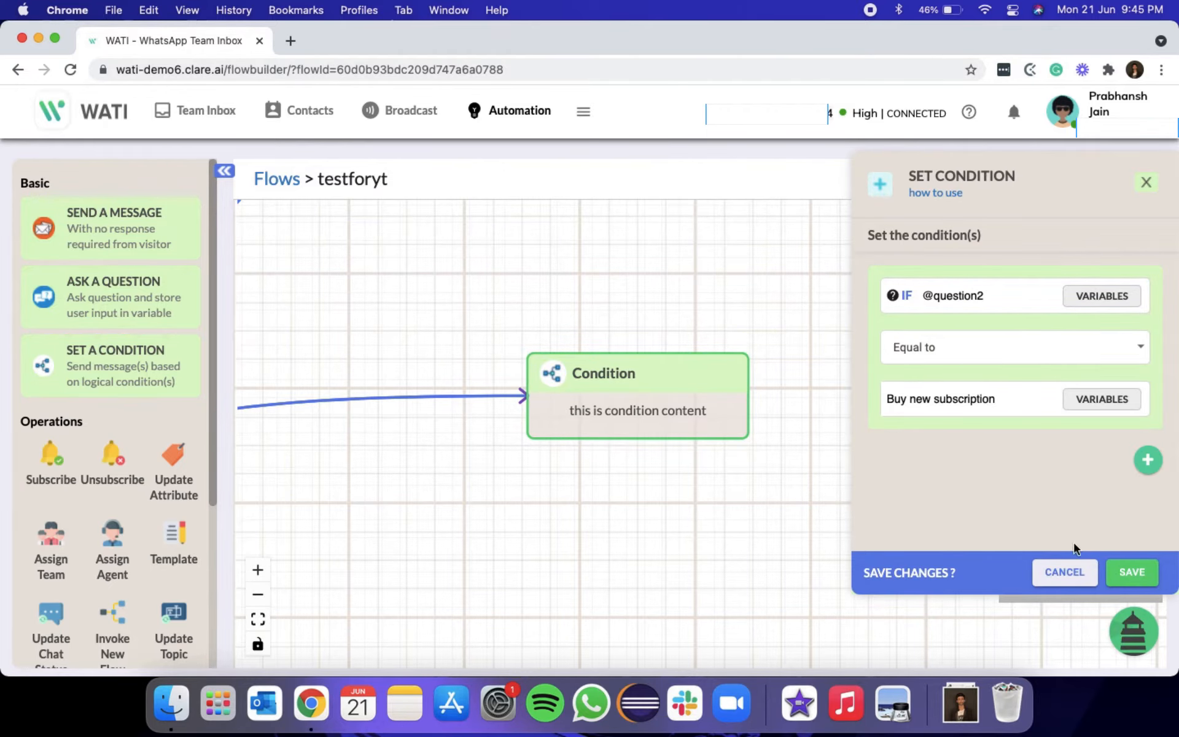
click(1119, 571)
Attach a new Messages step with a text block to the condition's true branch
drag(750, 403, 842, 257)
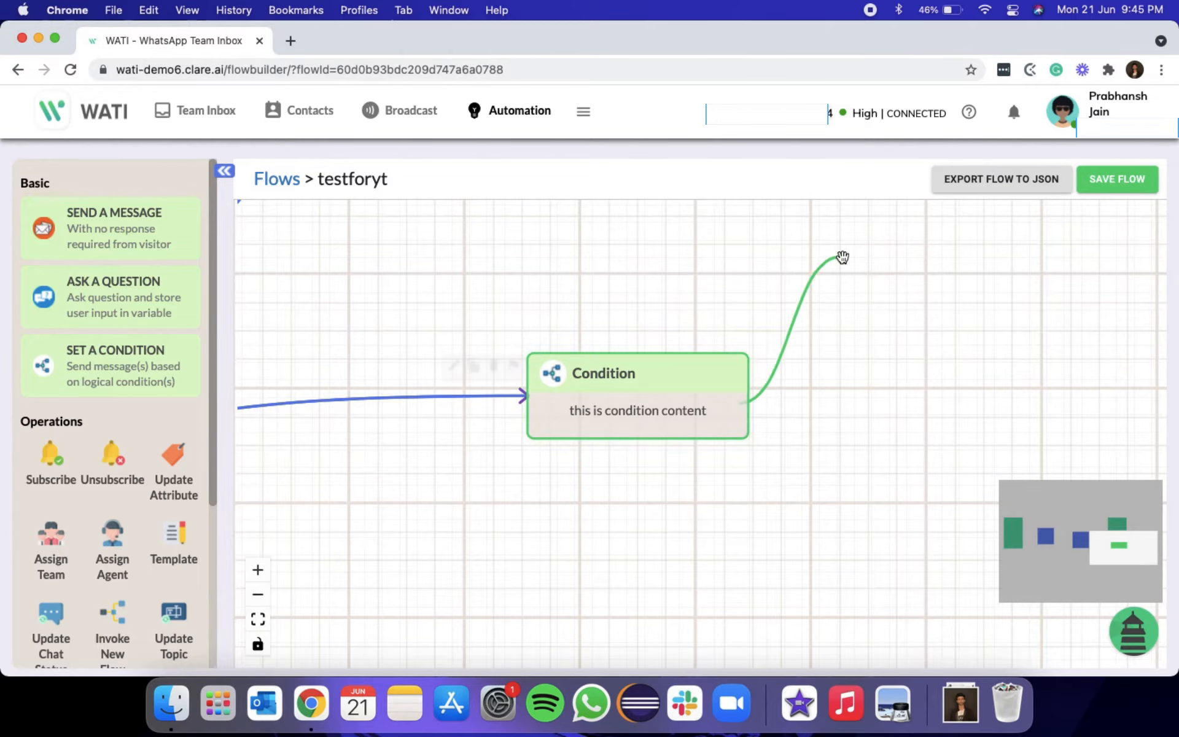
click(884, 245)
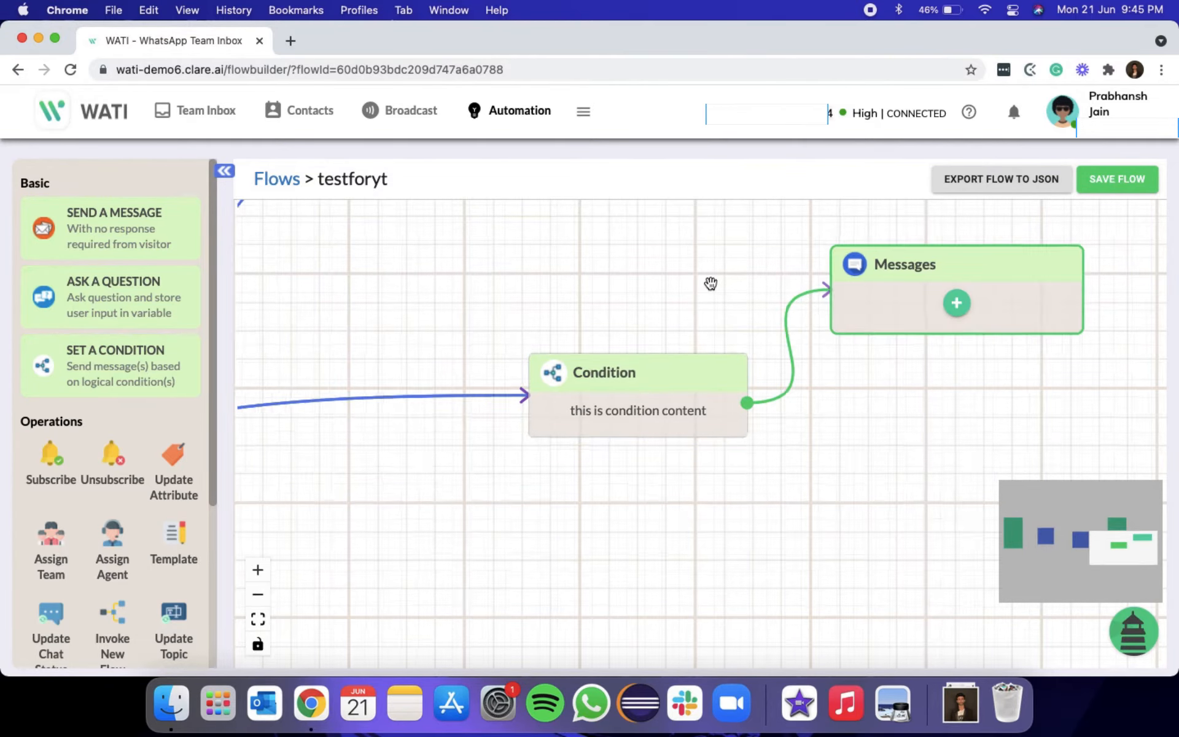
scroll(710, 283, down, 3)
click(902, 299)
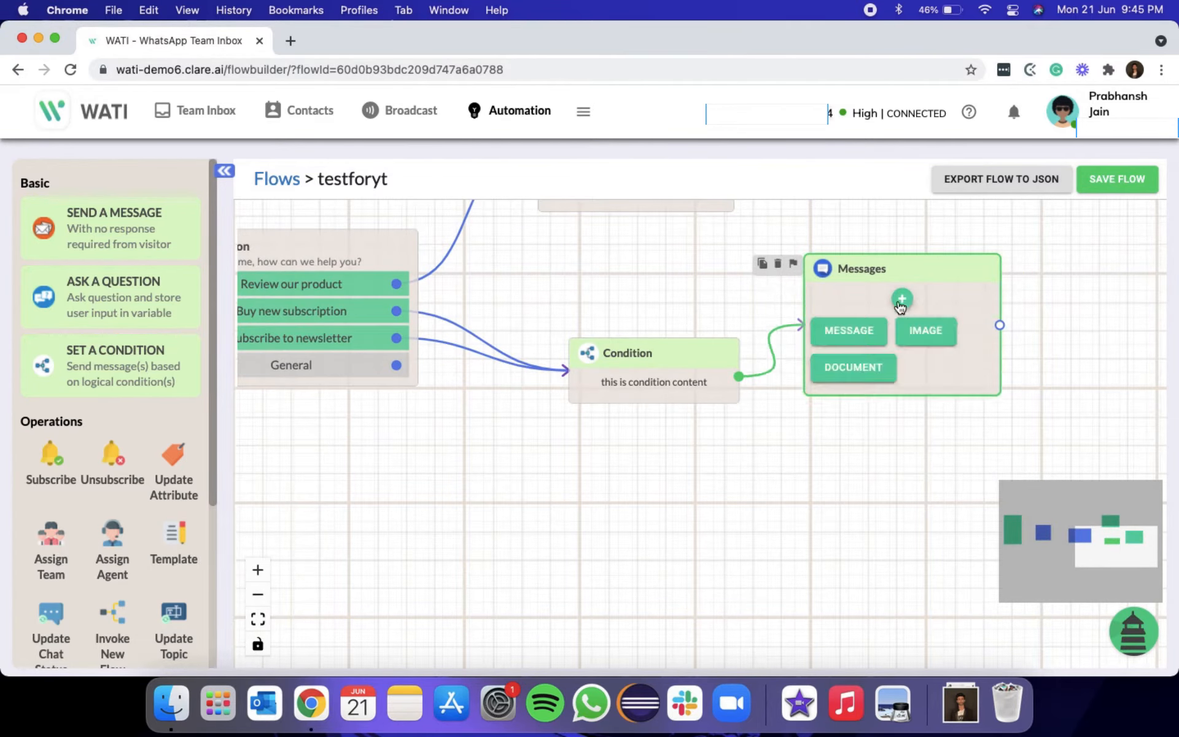
click(860, 330)
click(877, 315)
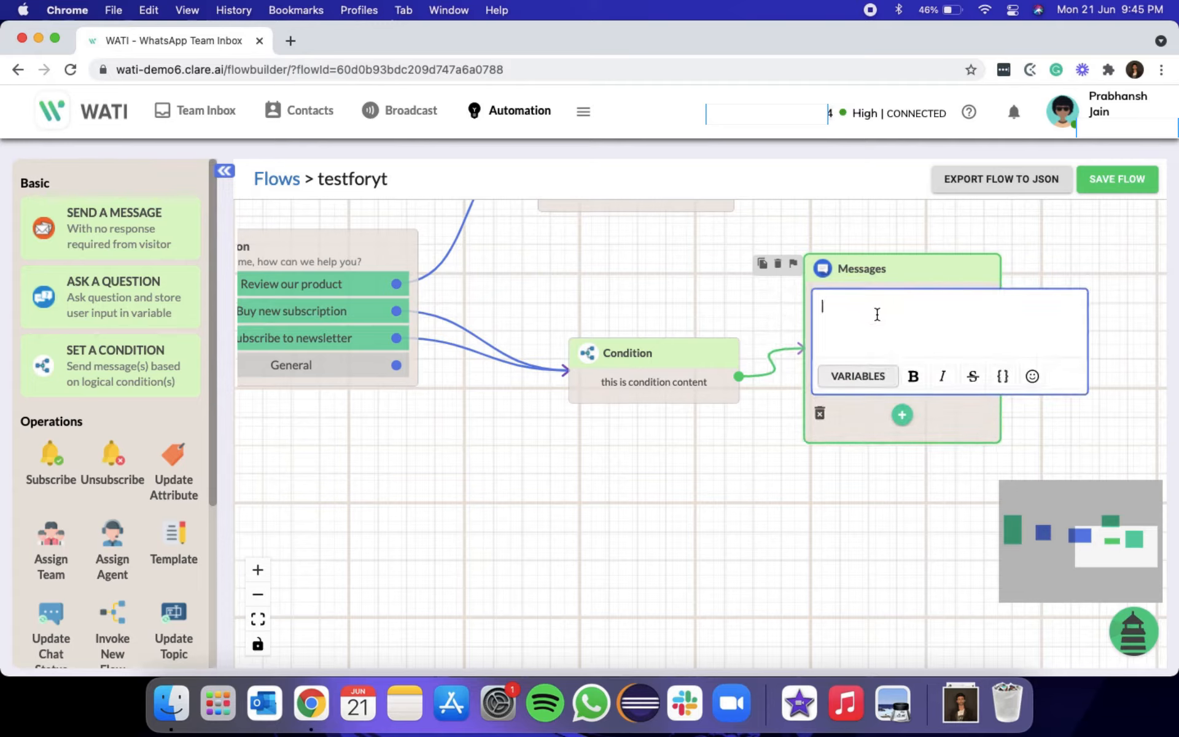
text(Thank you so much)
click(858, 376)
click(925, 438)
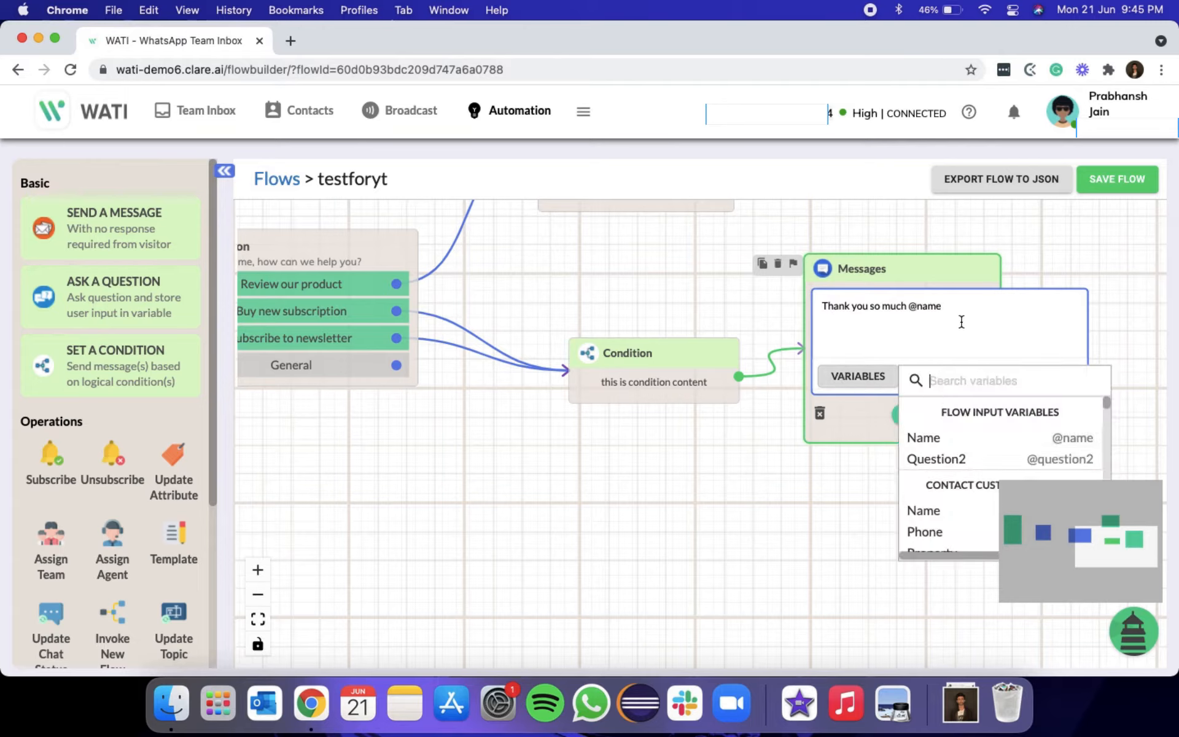
click(961, 322)
text(! Our agent)
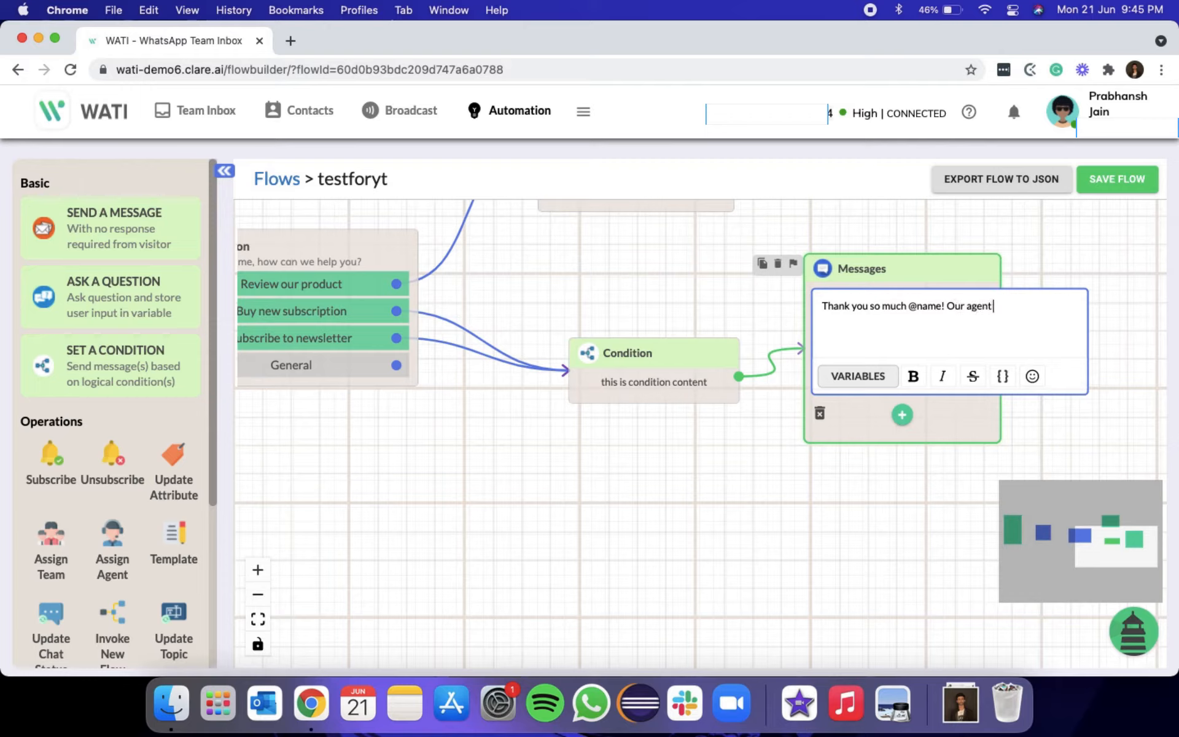
text(s will contact you soon..)
click(1002, 234)
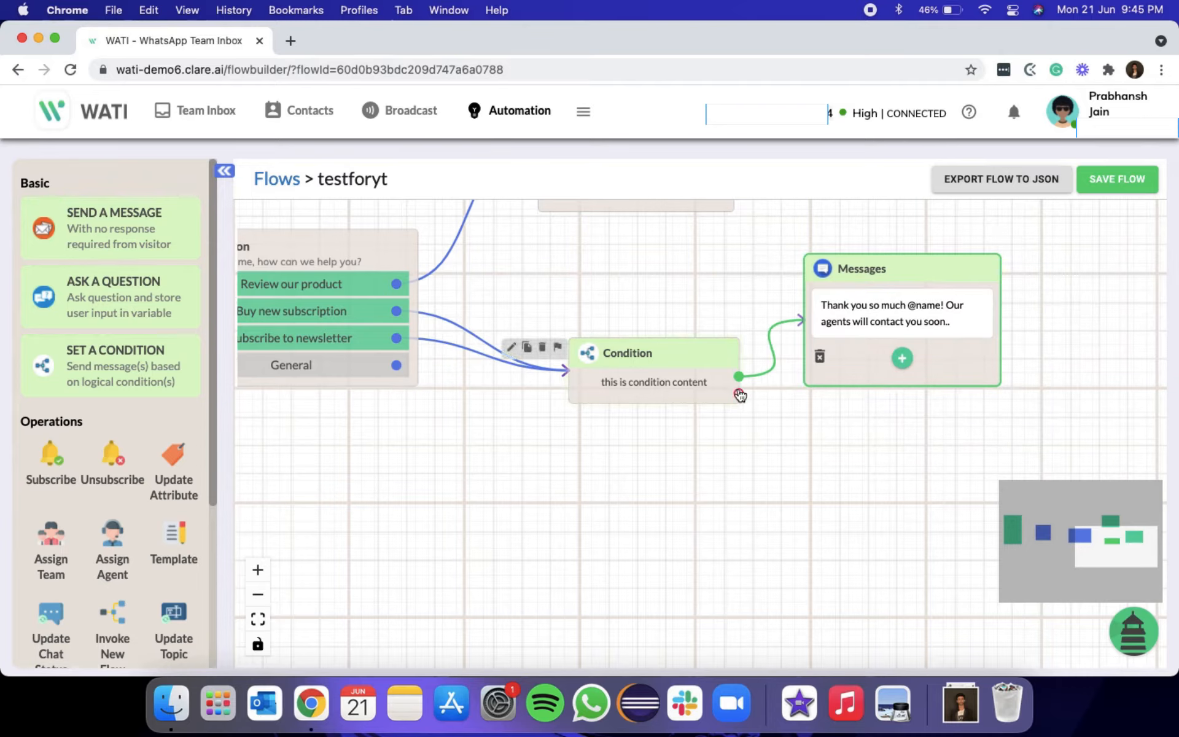
mouse_move(739, 396)
mouse_down()
mouse_move(824, 446)
mouse_move(728, 391)
mouse_up()
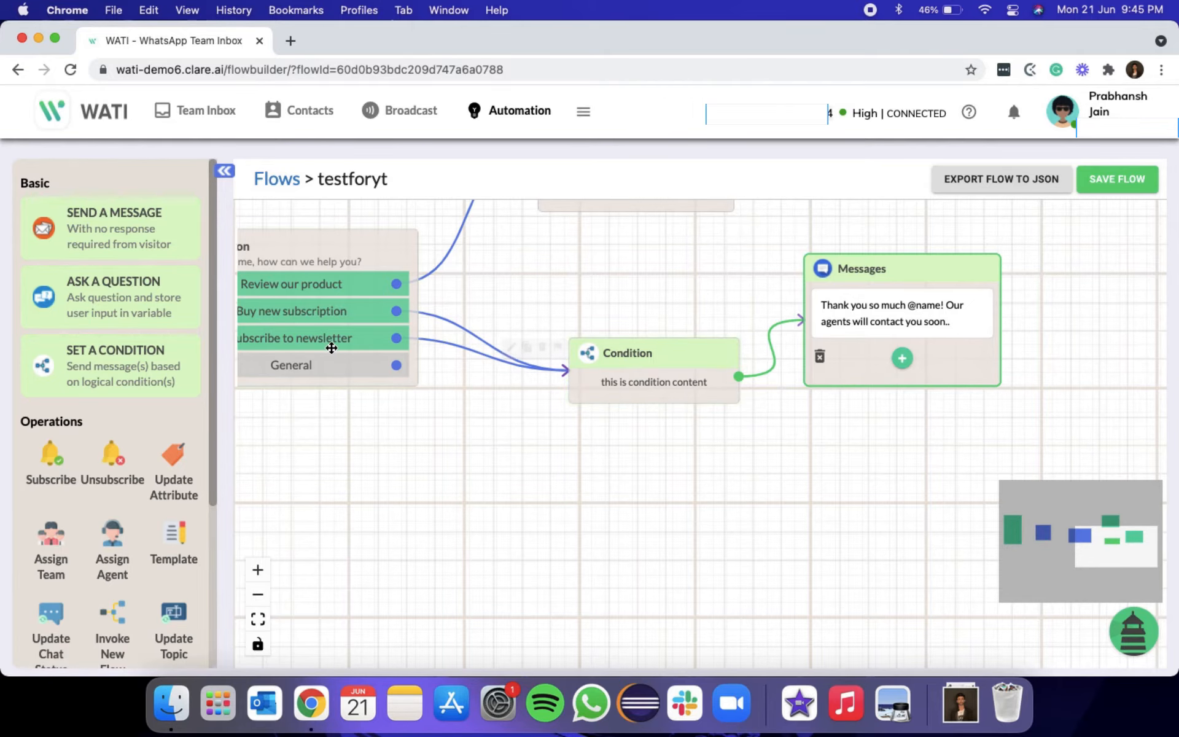
Branch a new Question step from the condition's false output
drag(322, 429, 463, 437)
scroll(464, 437, down, 3)
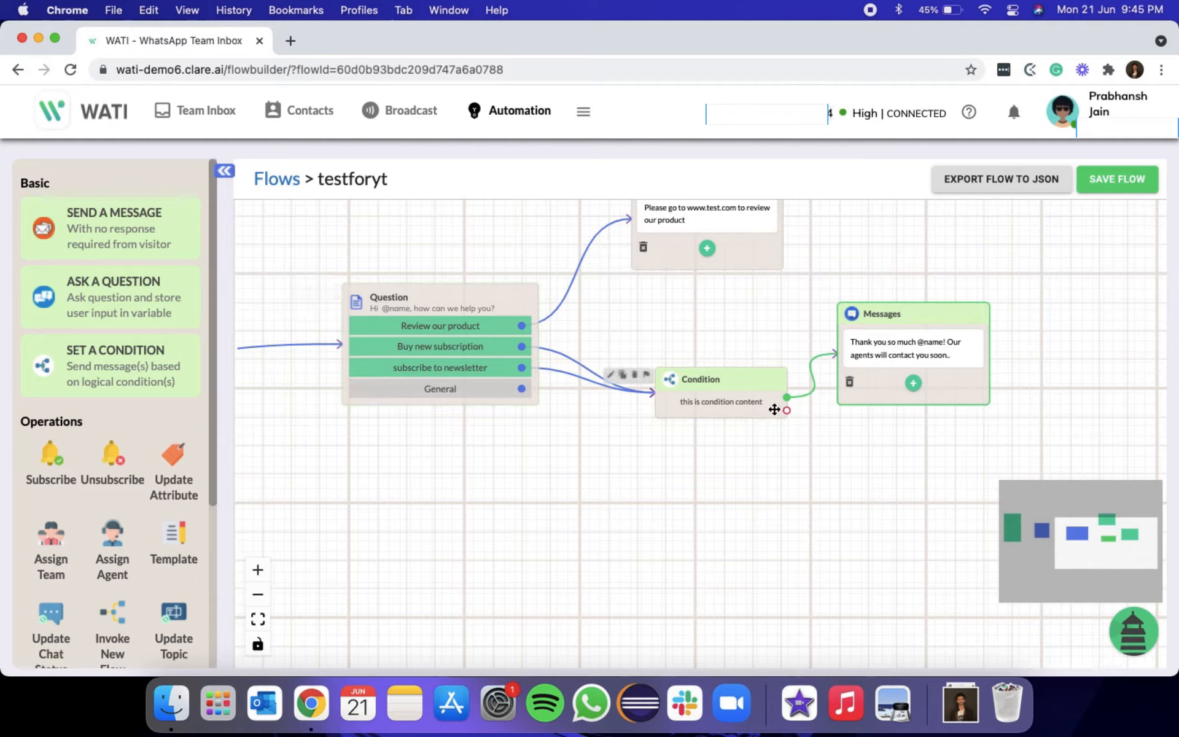
drag(787, 410, 850, 495)
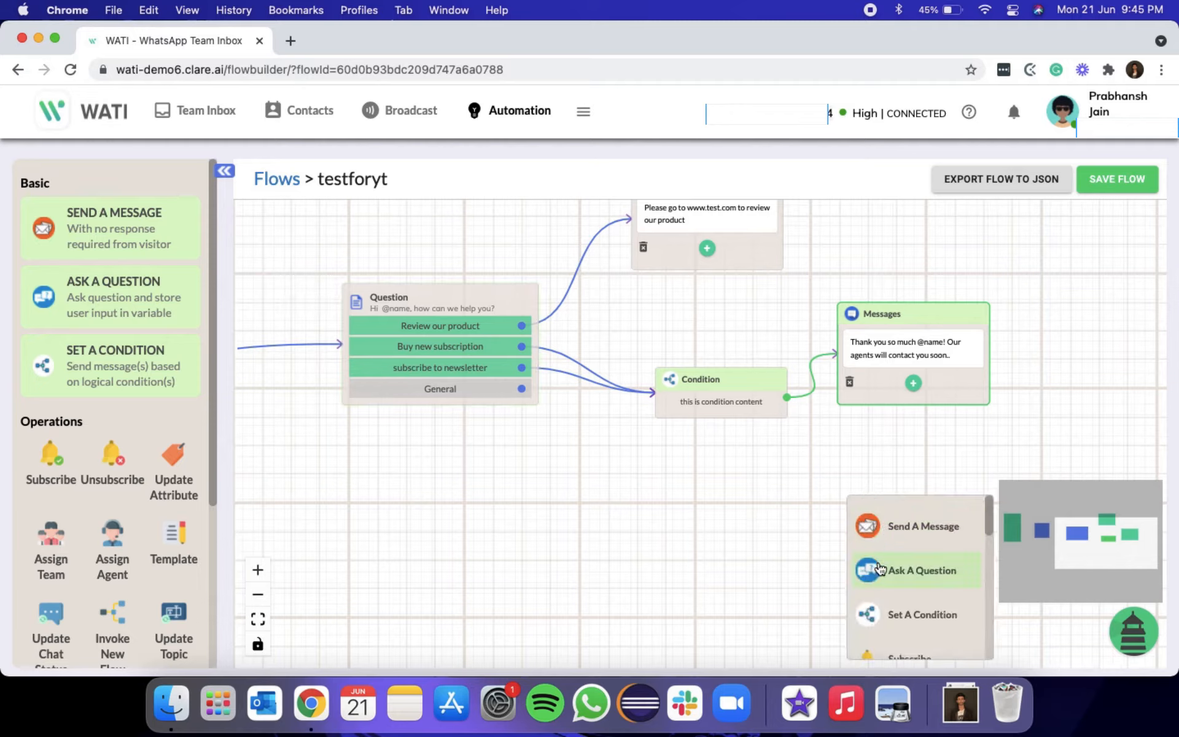
click(880, 566)
drag(871, 453, 708, 400)
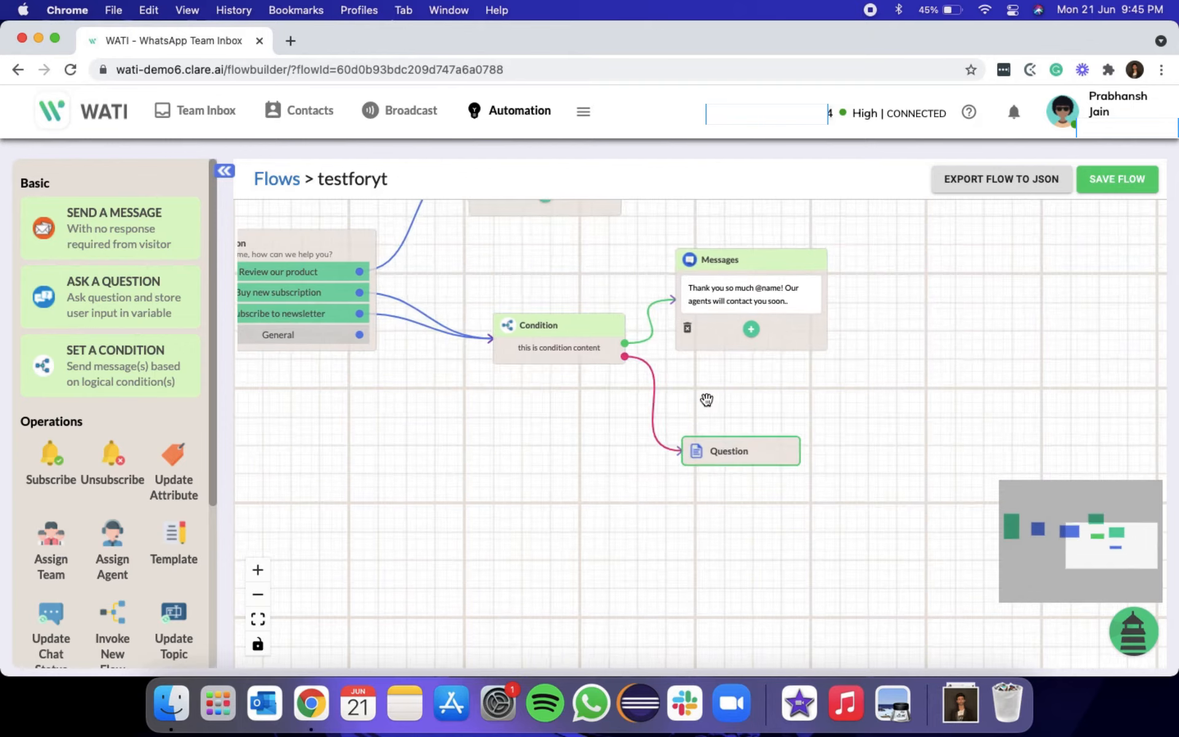
click(706, 449)
Enter the question 'Great! May we know your email please?' followed by an emoji
click(940, 309)
text(Great! M)
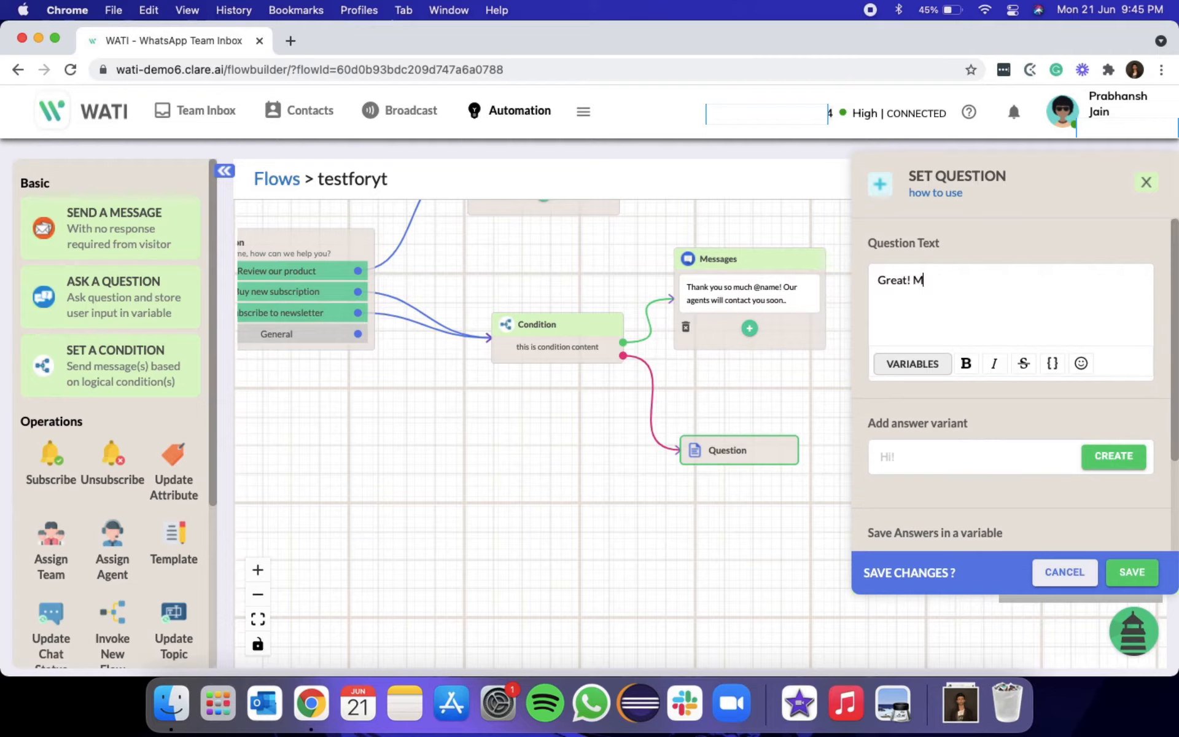
text(ay we know your email ple)
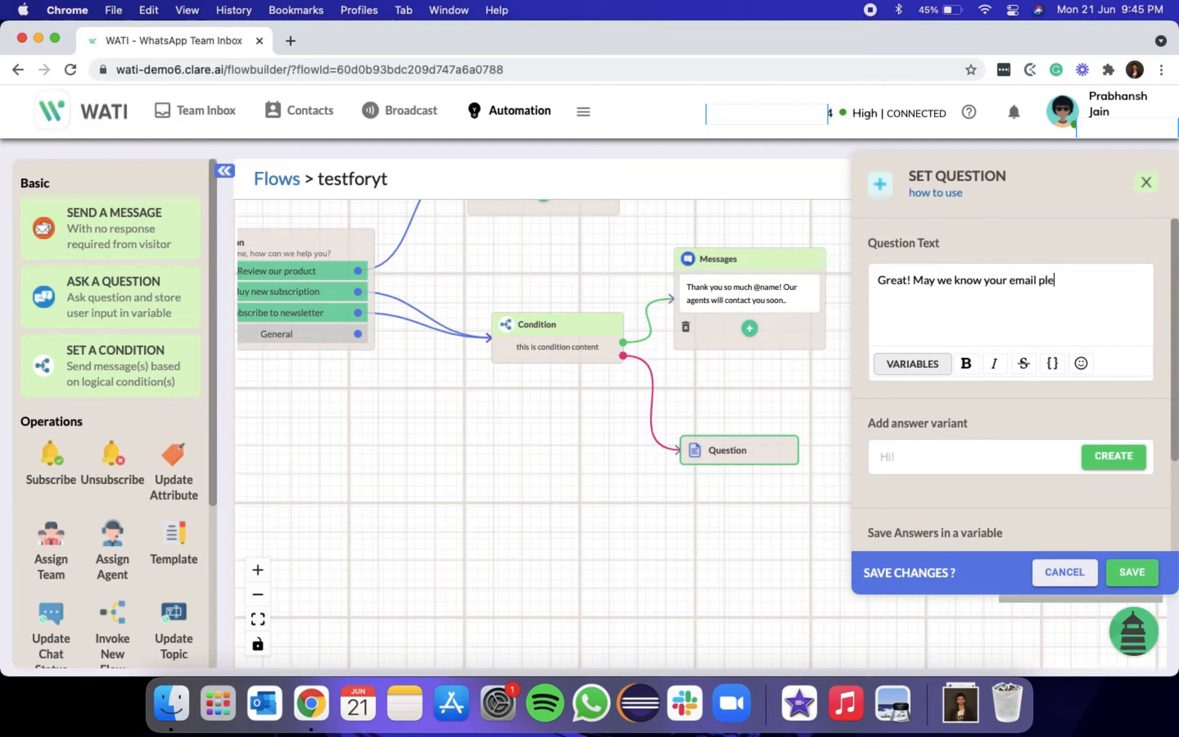
text(ase?)
click(1081, 363)
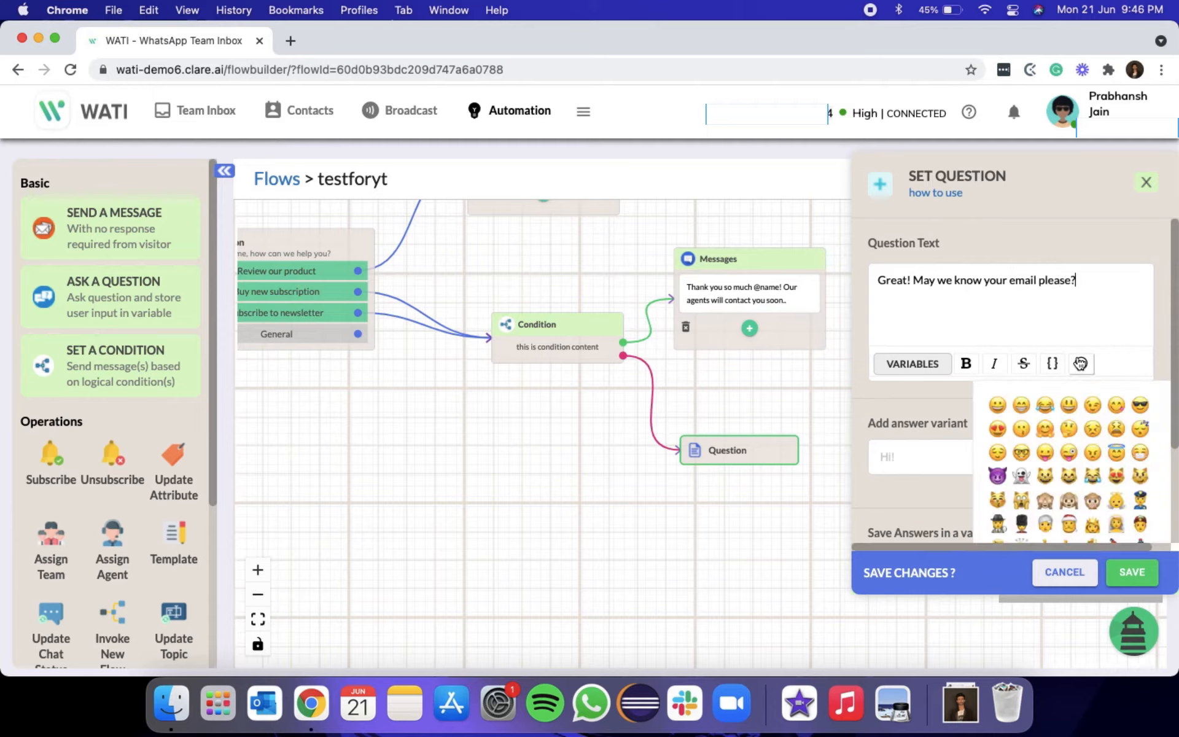
click(1044, 428)
scroll(979, 459, down, 2)
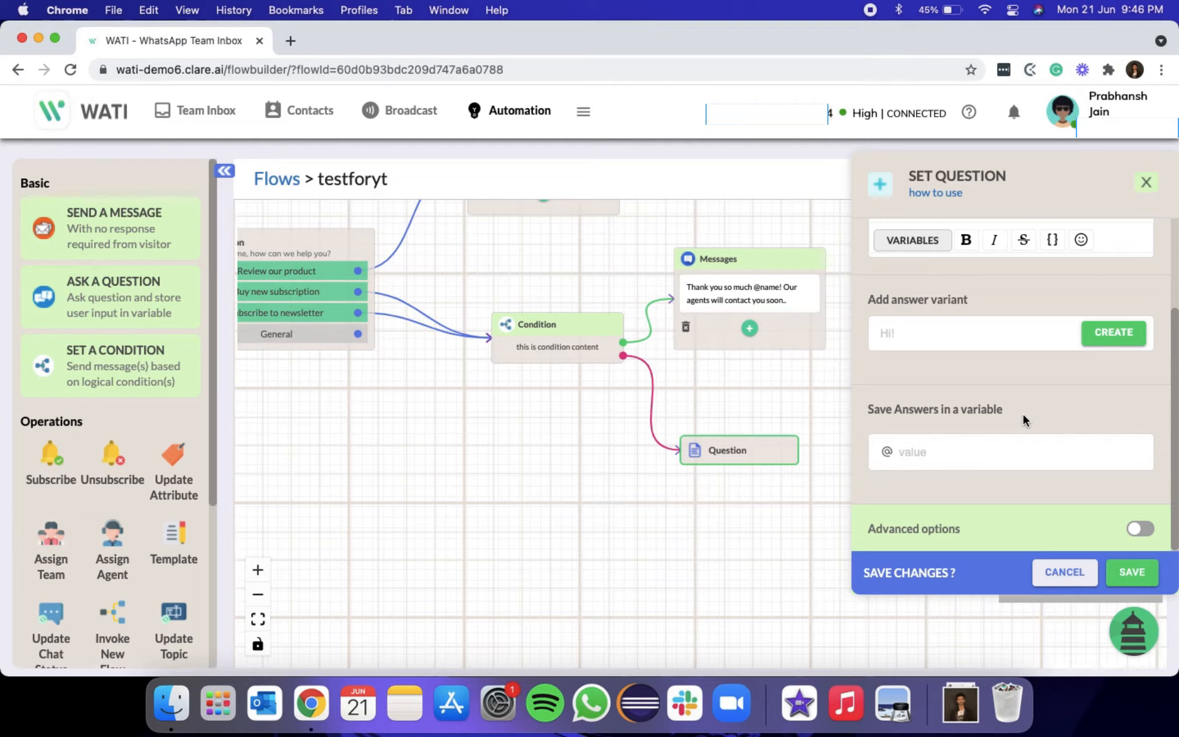
Store the answer in the email variable and save the question
click(999, 454)
text(email)
scroll(1053, 406, up, 3)
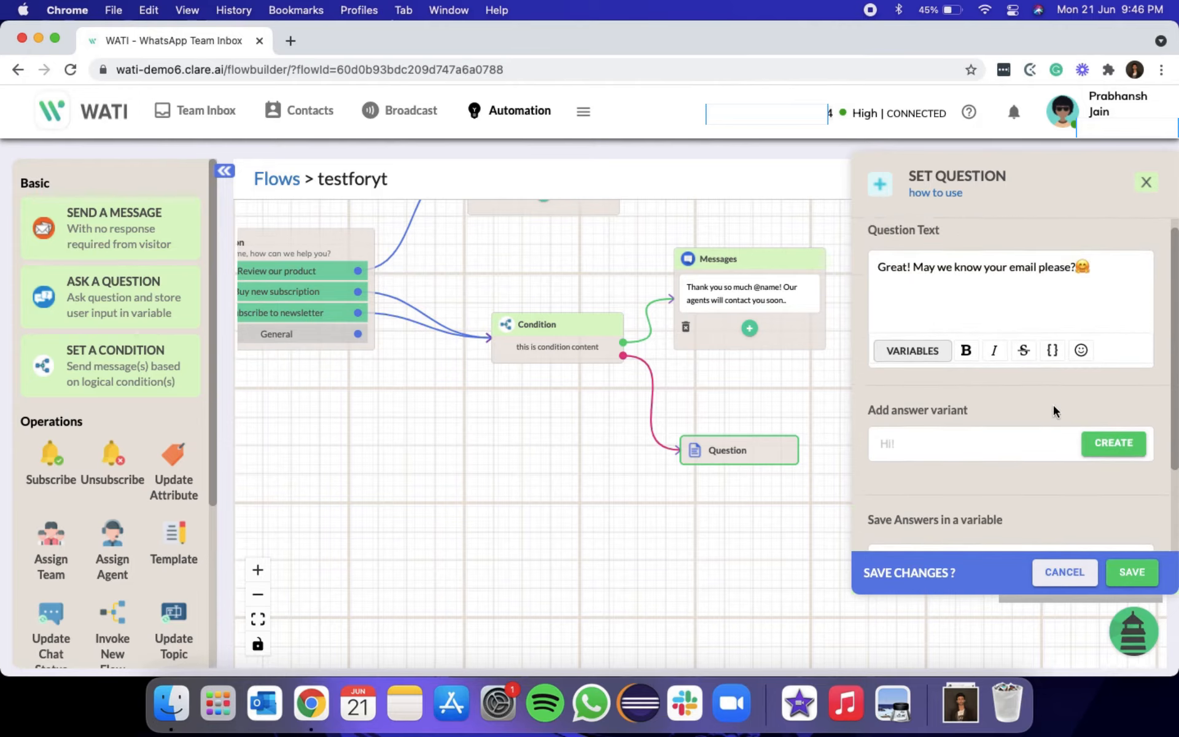
scroll(1052, 405, down, 3)
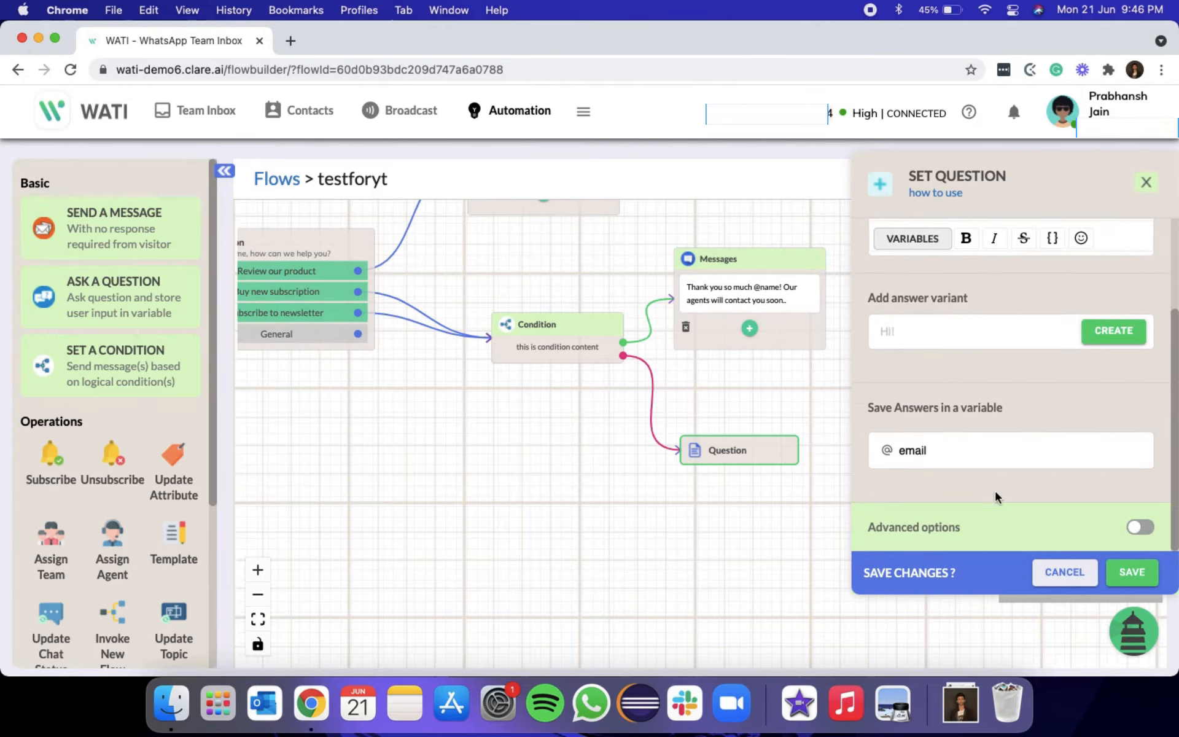
click(1132, 572)
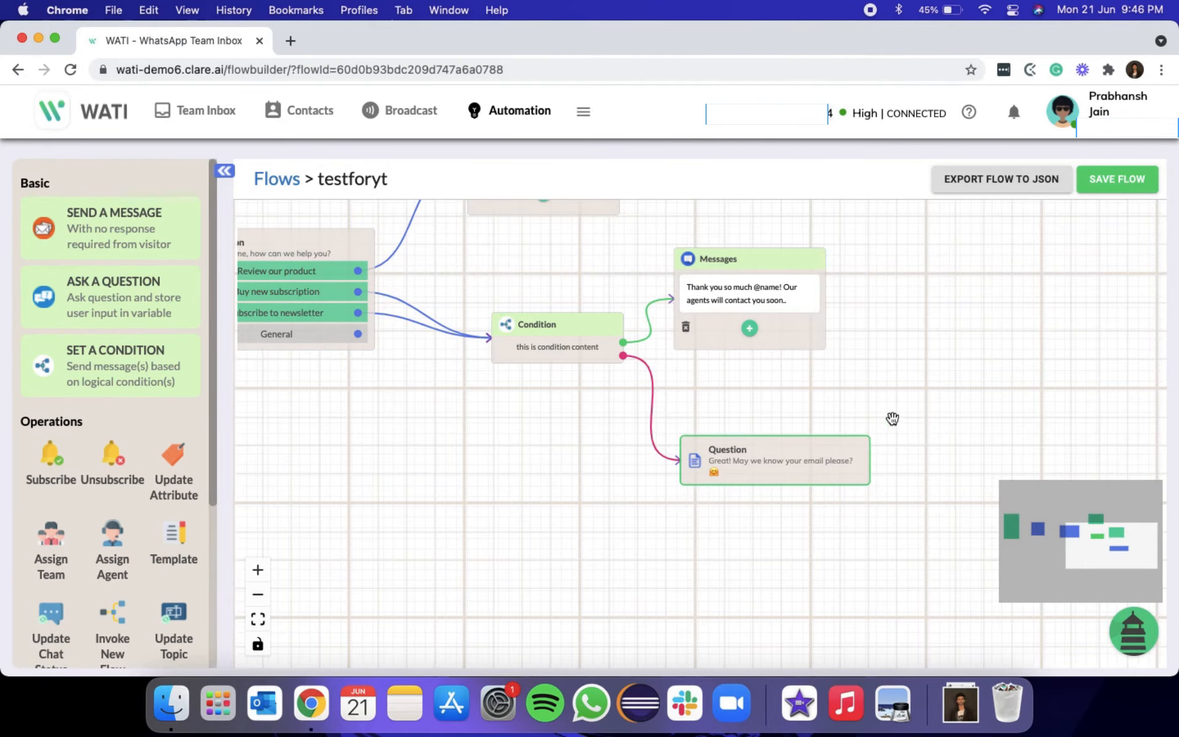
drag(893, 416, 674, 397)
drag(665, 452, 836, 422)
click(840, 424)
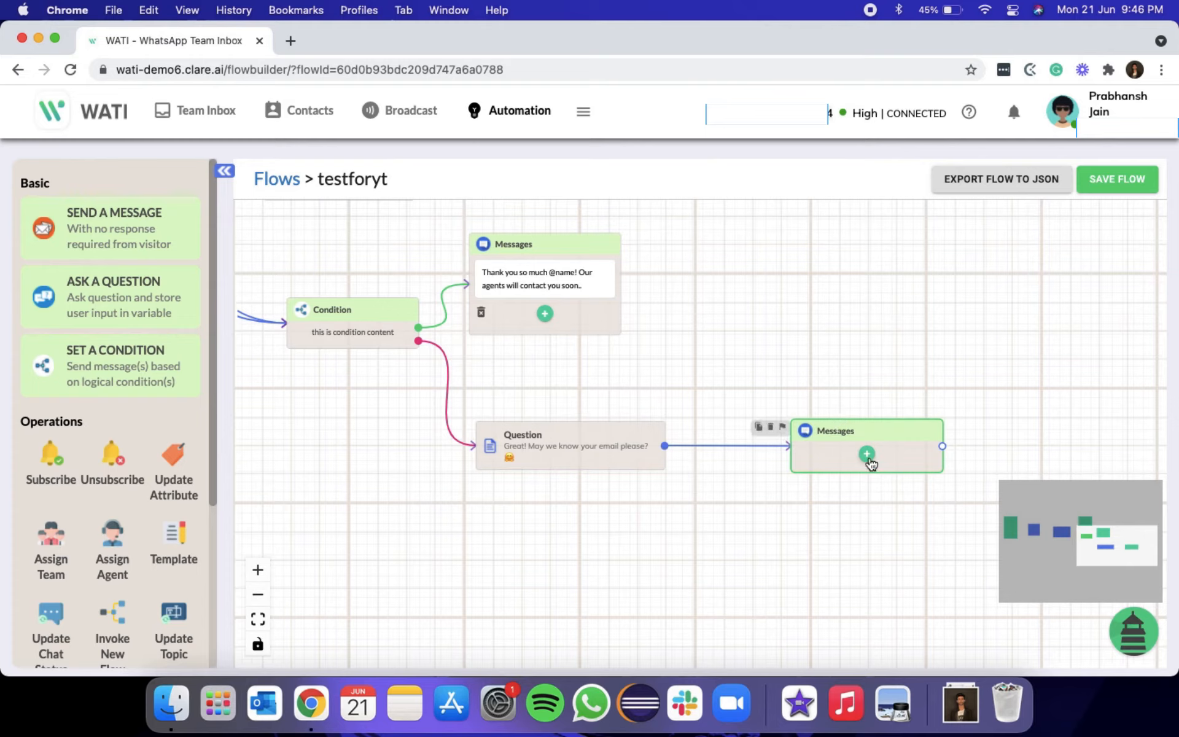
click(866, 455)
click(837, 479)
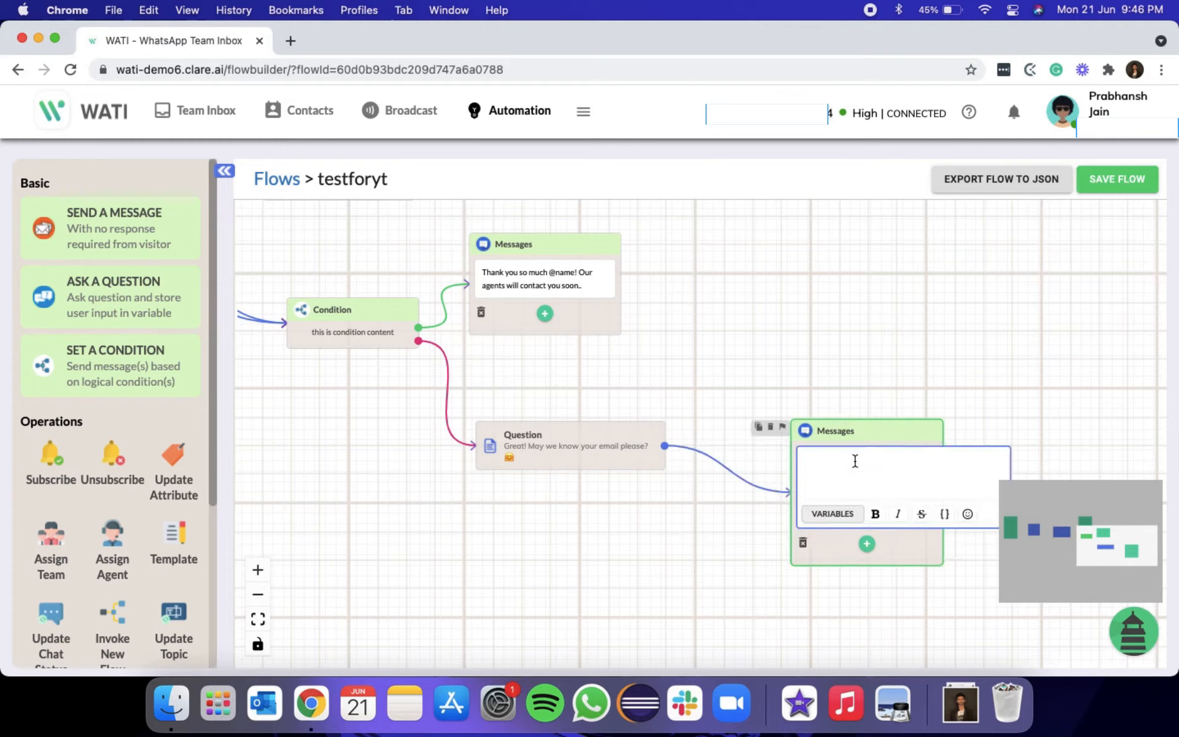
text(Thank you so much)
click(842, 517)
click(887, 561)
click(908, 477)
text(!)
key(Return)
text(We will be sending you monthll)
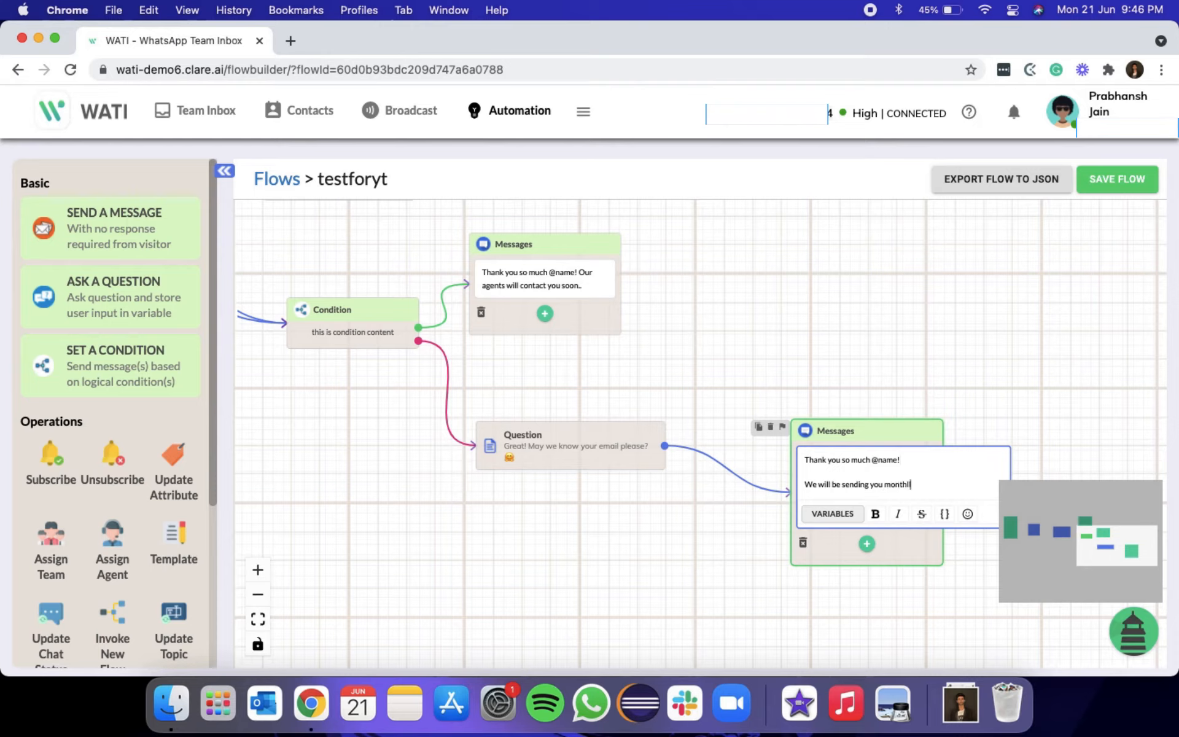
text(y)
key(BackSpace)
key(BackSpace)
text(y newslett)
click(842, 514)
click(886, 596)
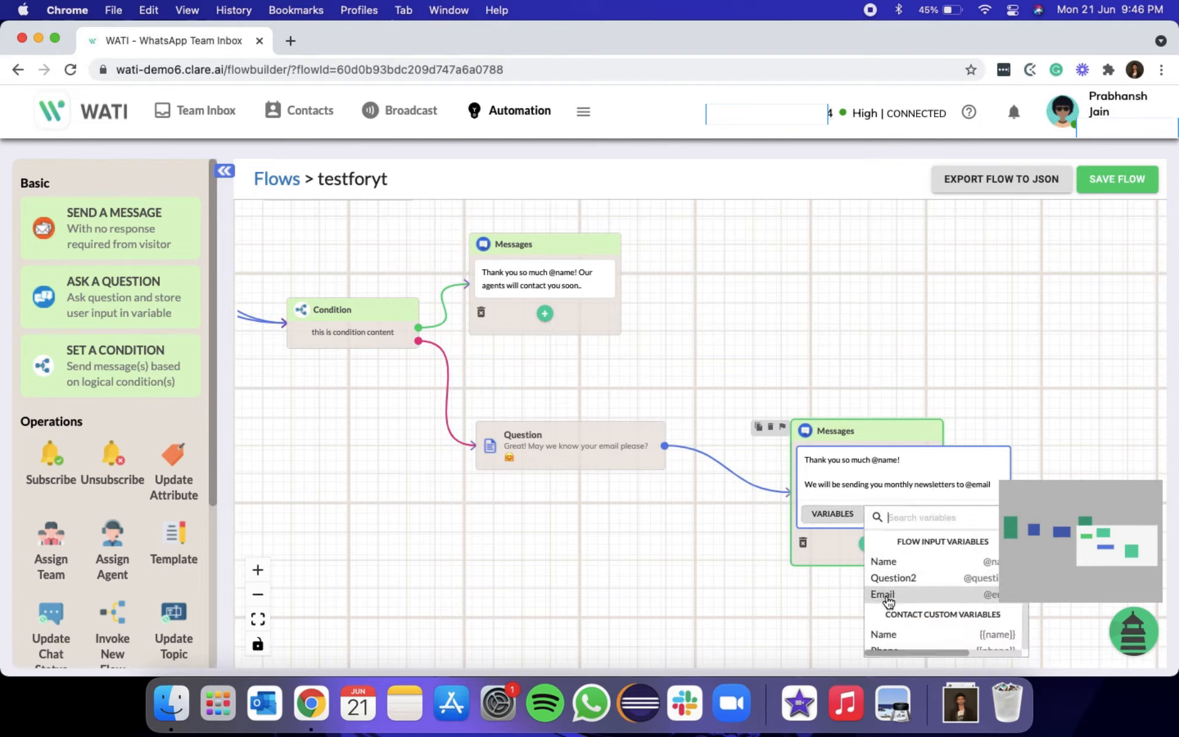
click(957, 422)
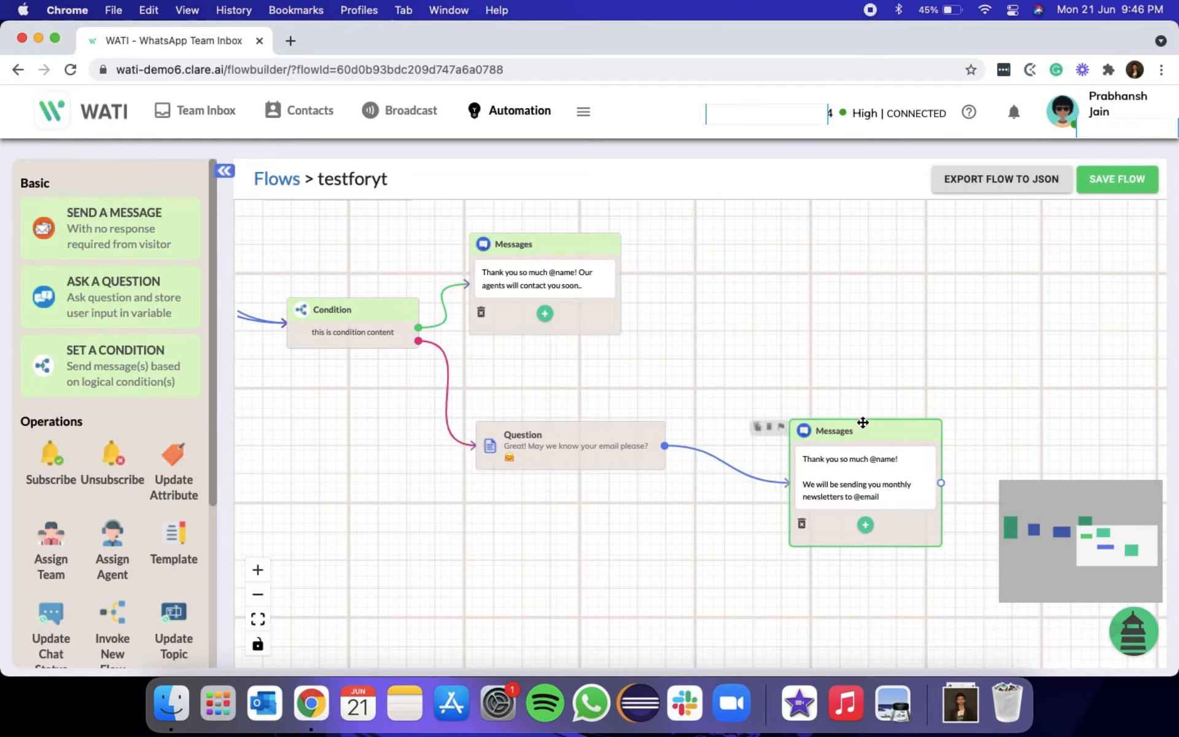
drag(879, 425, 792, 400)
click(811, 476)
click(886, 493)
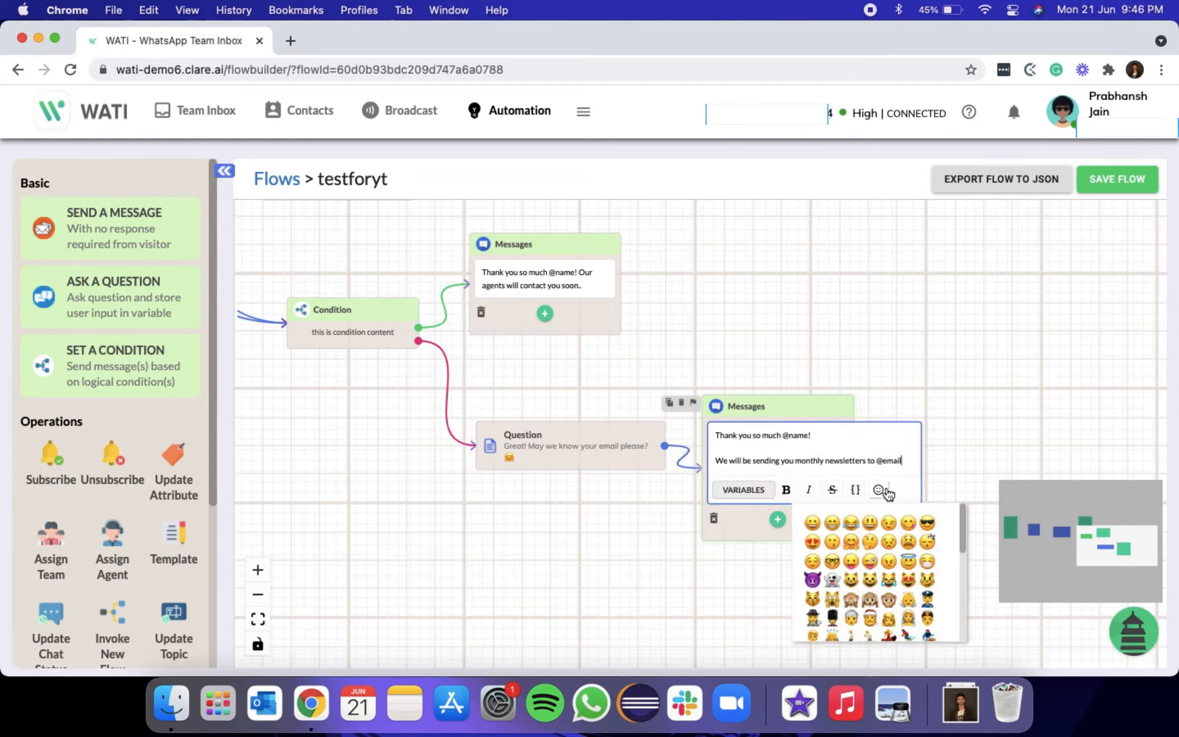
text(!)
click(927, 523)
click(963, 447)
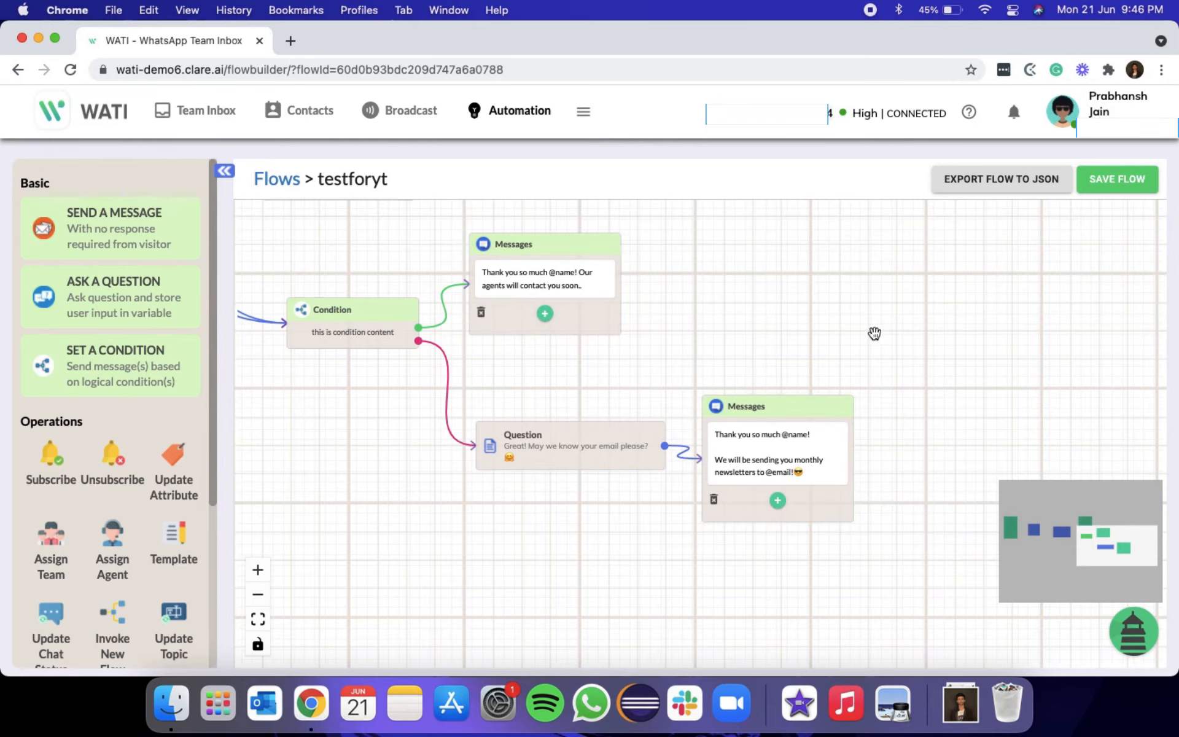
drag(794, 352, 932, 332)
scroll(930, 330, down, 3)
drag(578, 396, 764, 479)
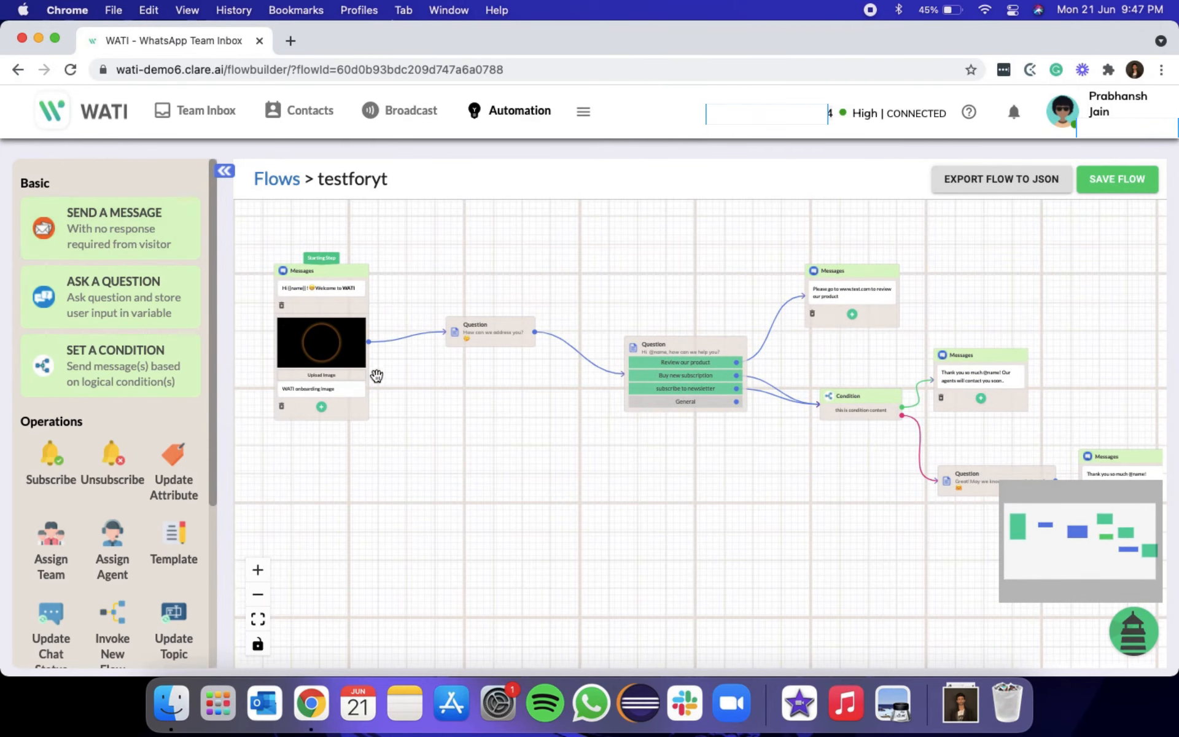
Review the menu and branching part of the flow, then save the testforyt flow
mouse_move(495, 322)
mouse_move(831, 394)
drag(887, 352, 594, 350)
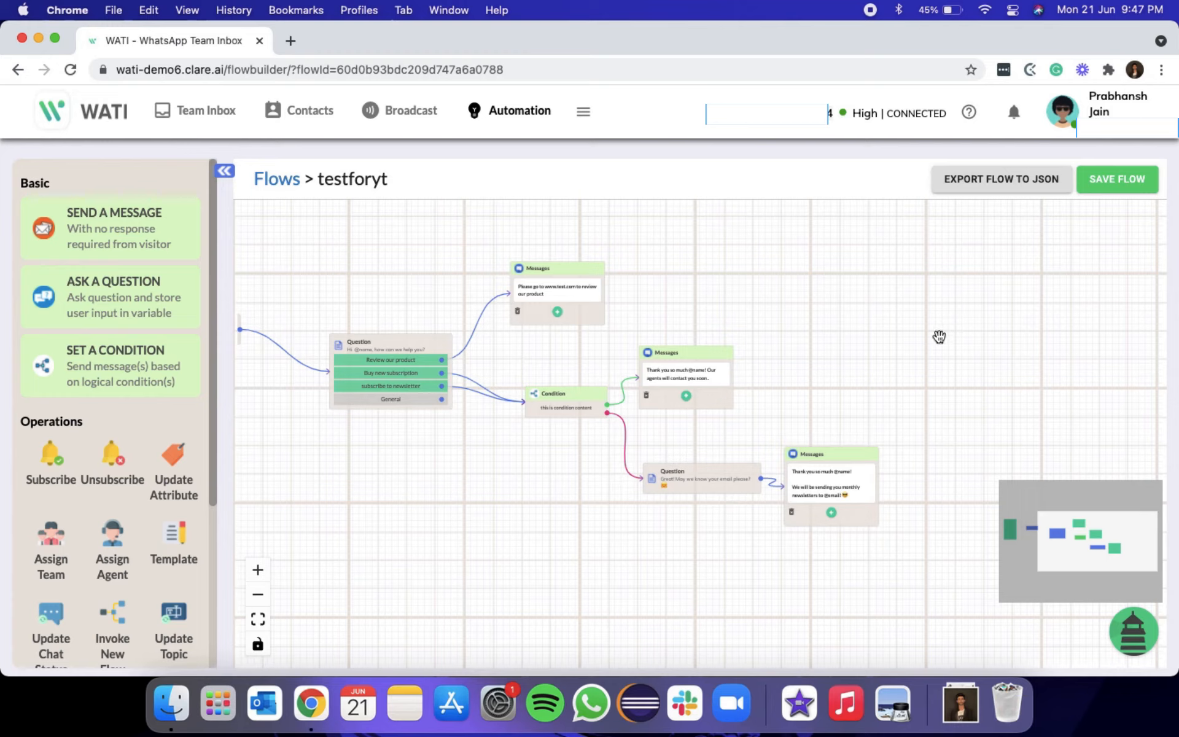
click(1129, 183)
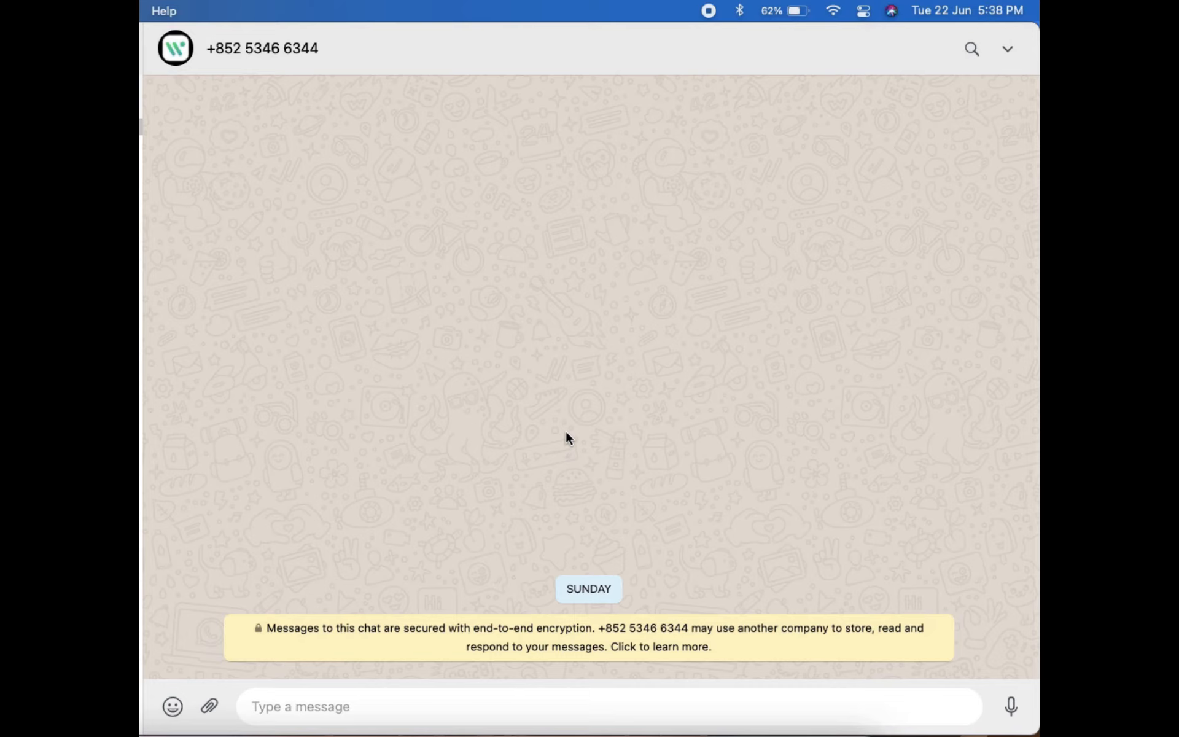
Start the bot with 'testforgs1', send a name, and choose option 1, Review our product
text(testforgs1)
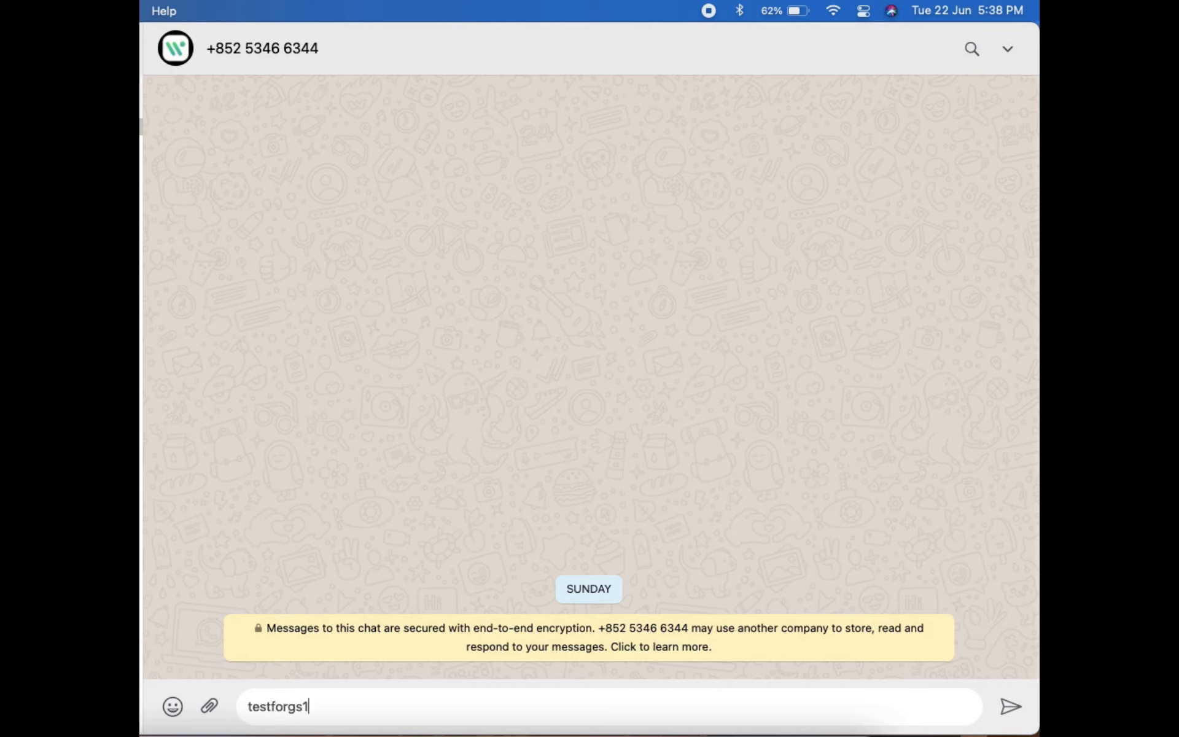
key(Return)
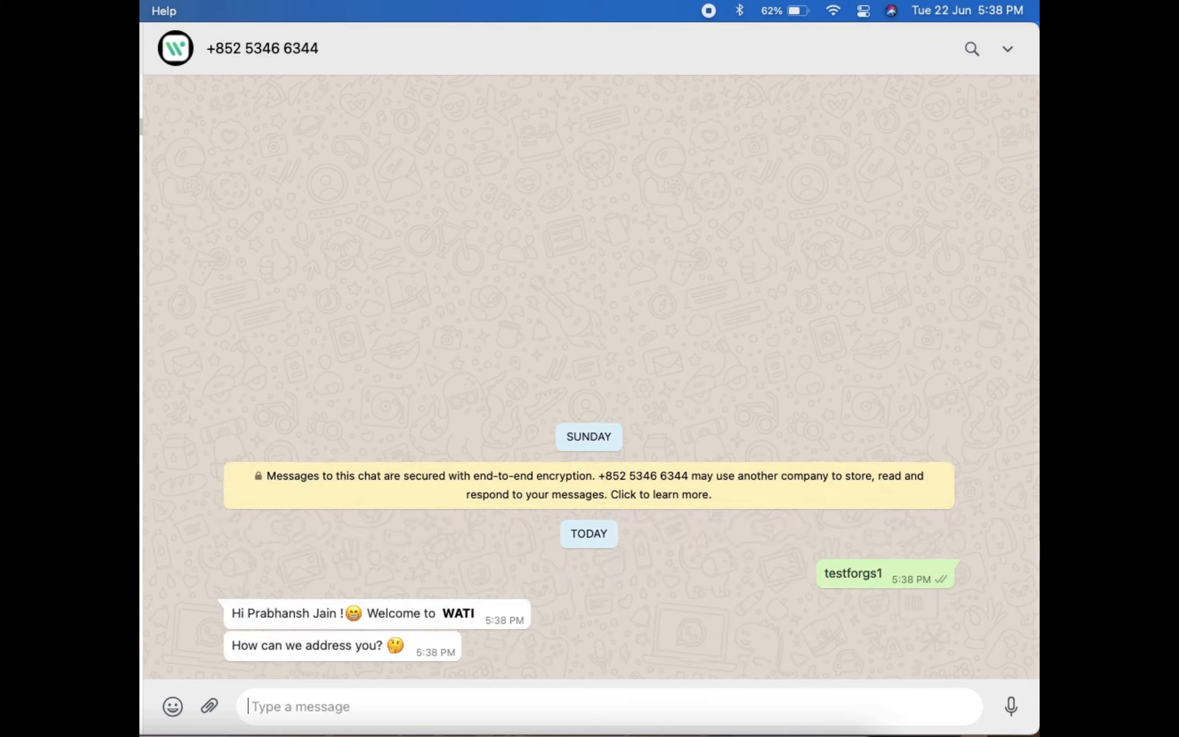
text(PJain)
key(Return)
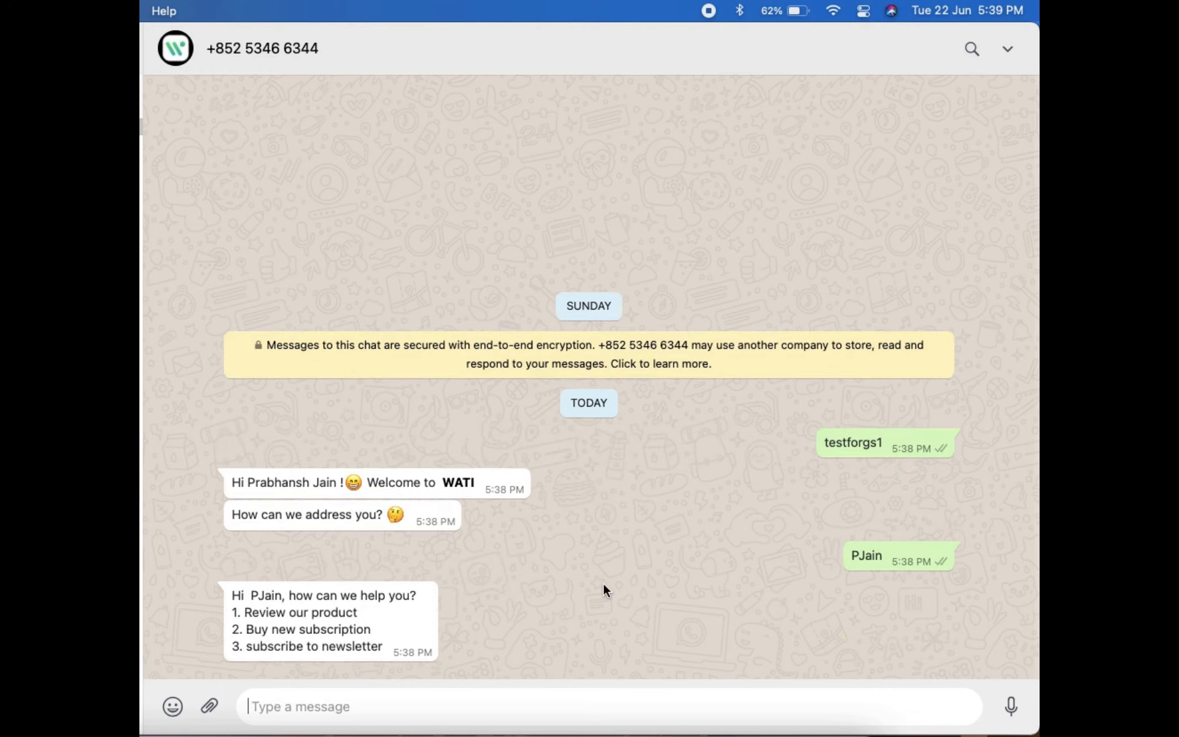
text(1)
key(Return)
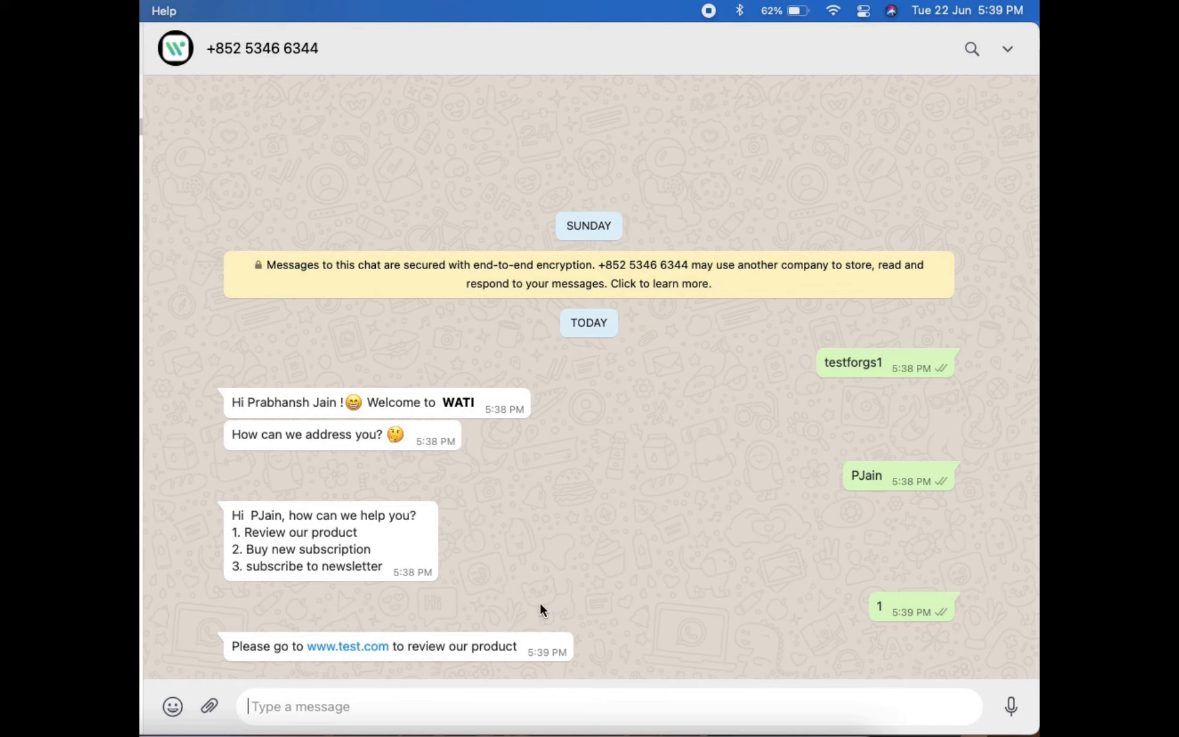
Restart the bot with 'testforgs1', send a name, choose option 3 and submit a test email address
text(testforgs1)
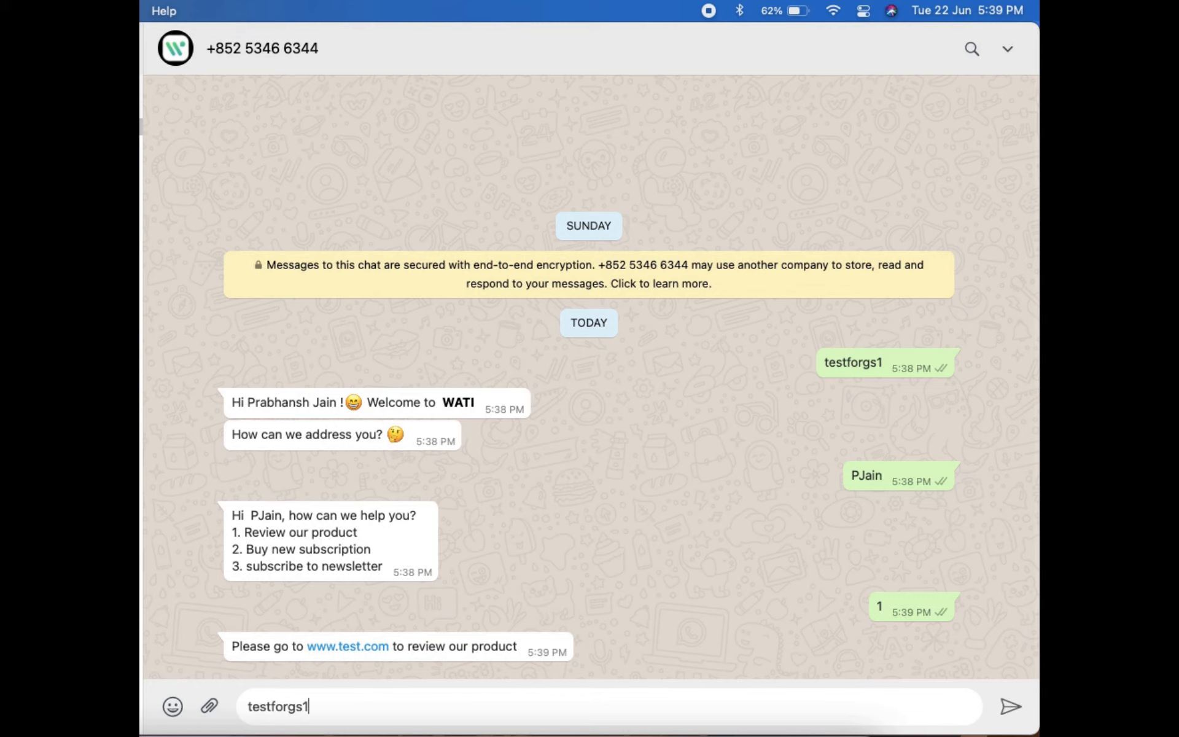
key(Return)
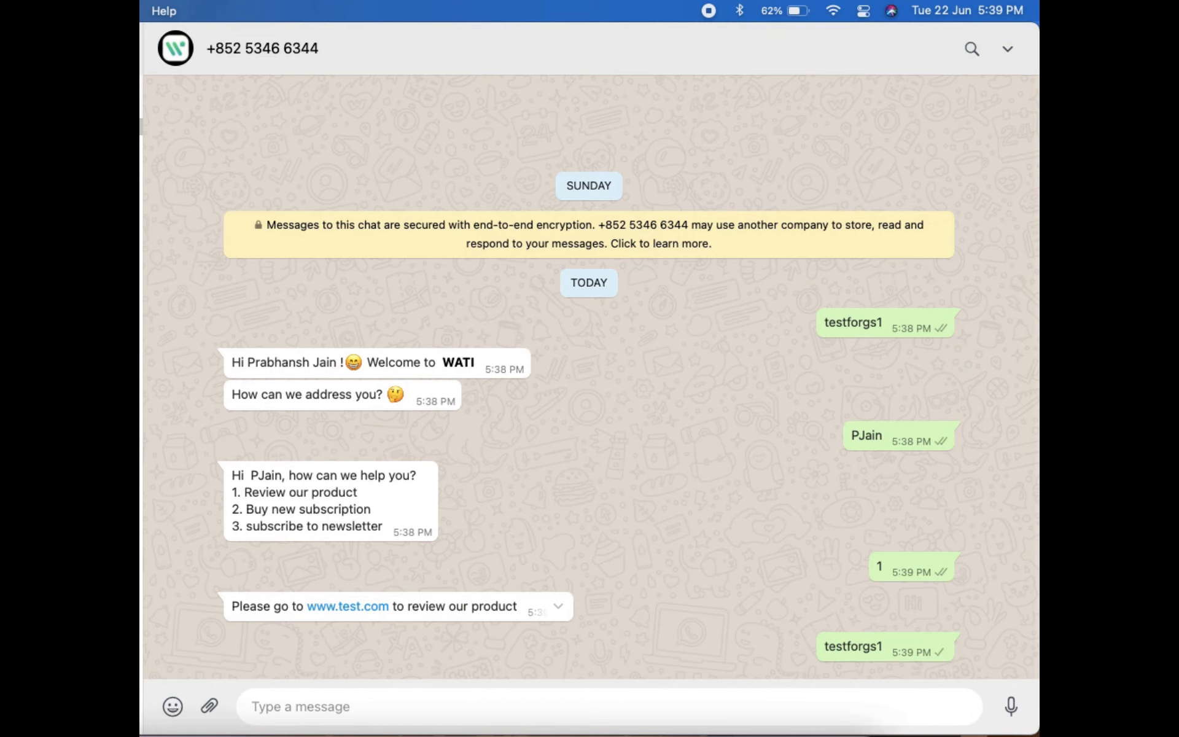
text(PJ)
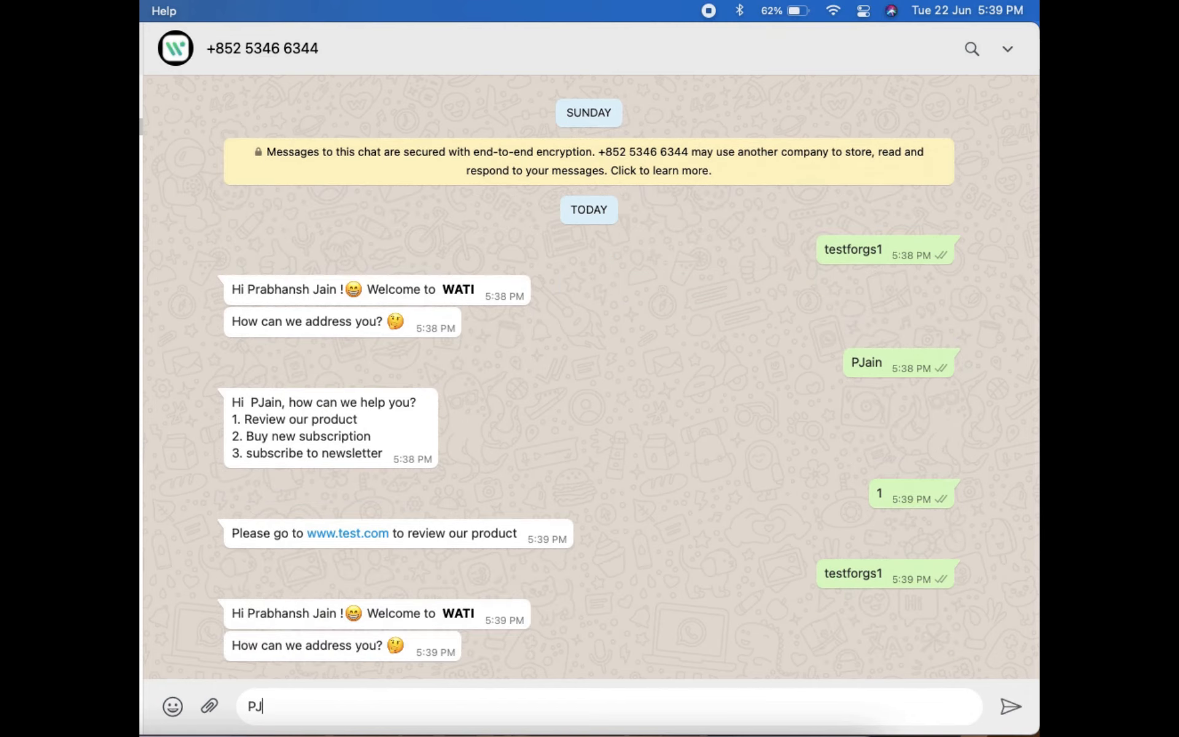
text(ain)
key(Return)
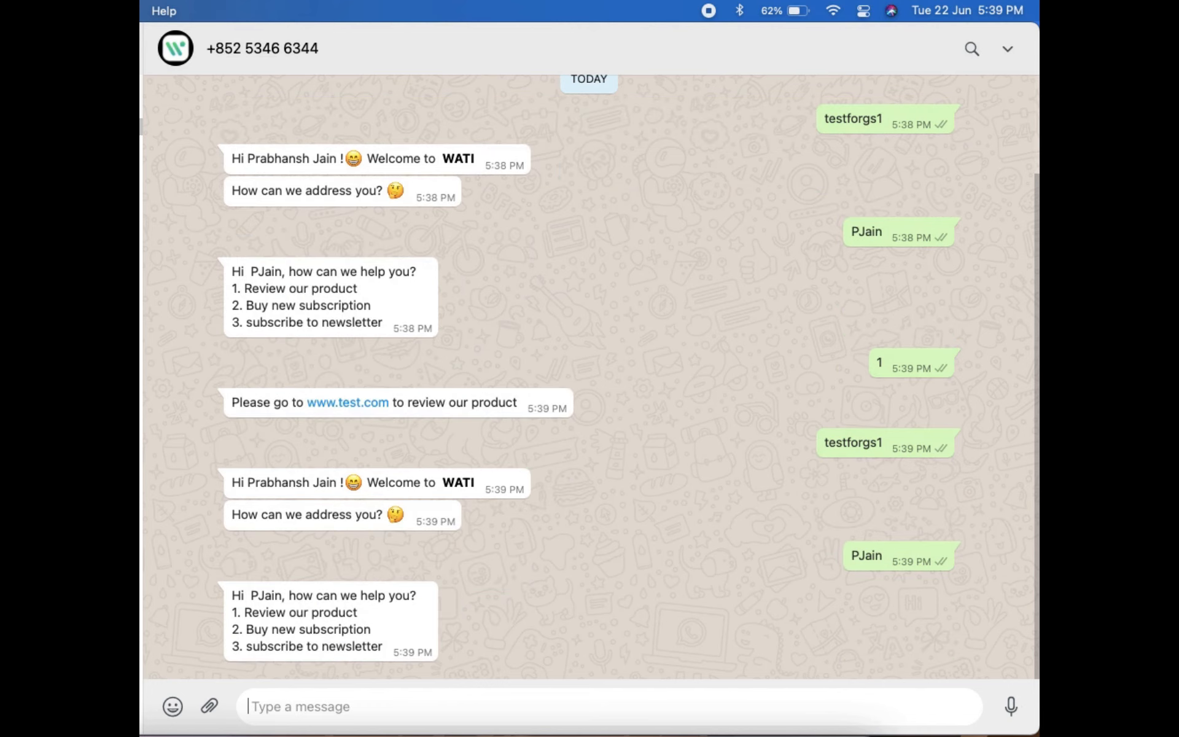
text(3)
key(Return)
text(test@test.com)
key(Return)
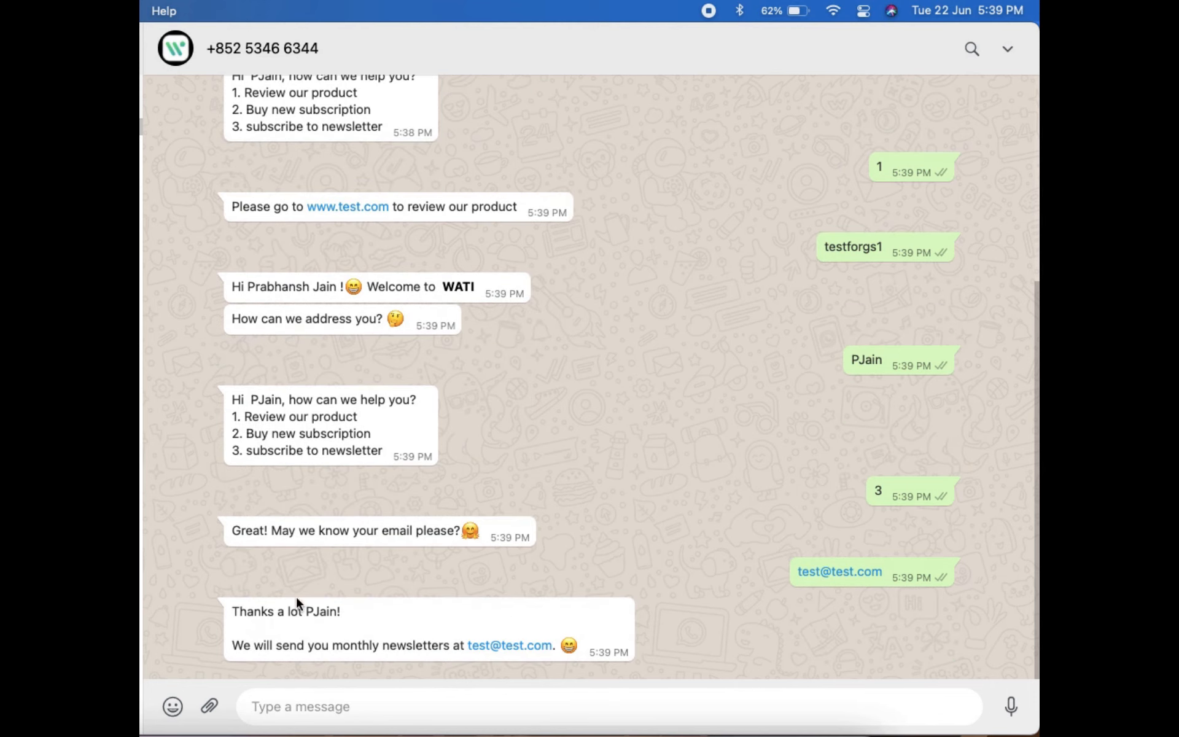
Highlight the name and email address in the bot's newsletter confirmation reply
double_click(315, 609)
drag(465, 649, 573, 647)
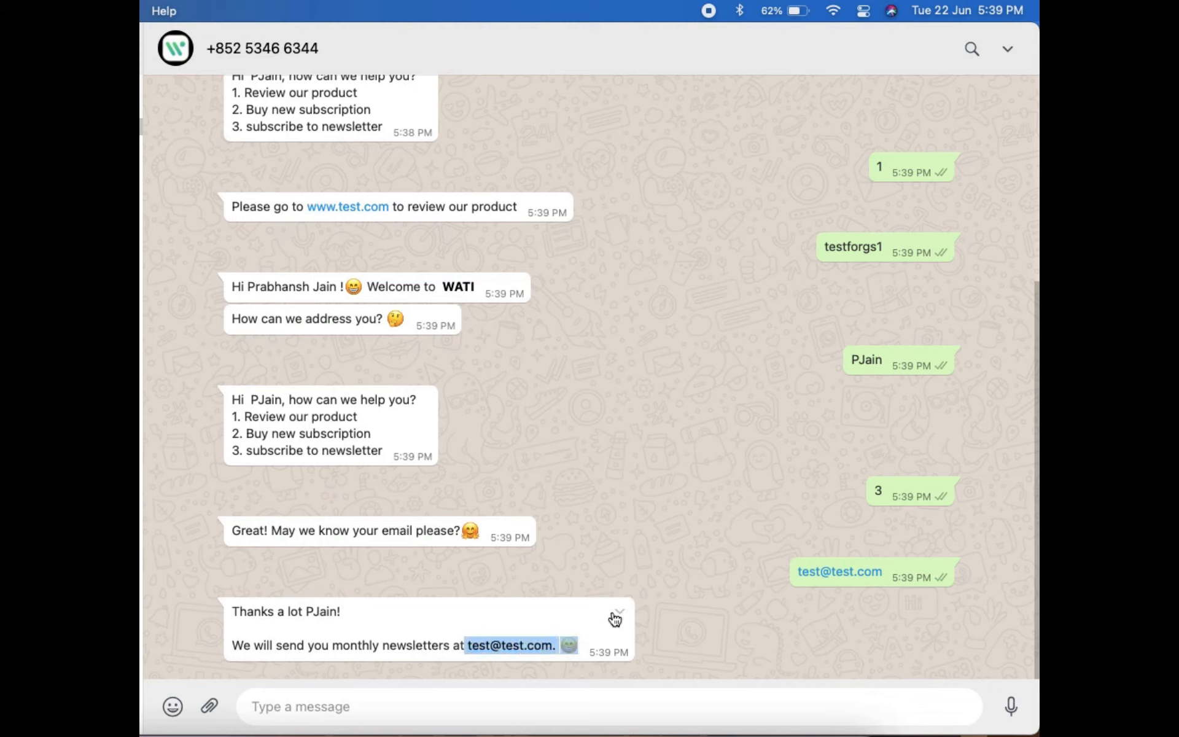
click(619, 611)
click(570, 562)
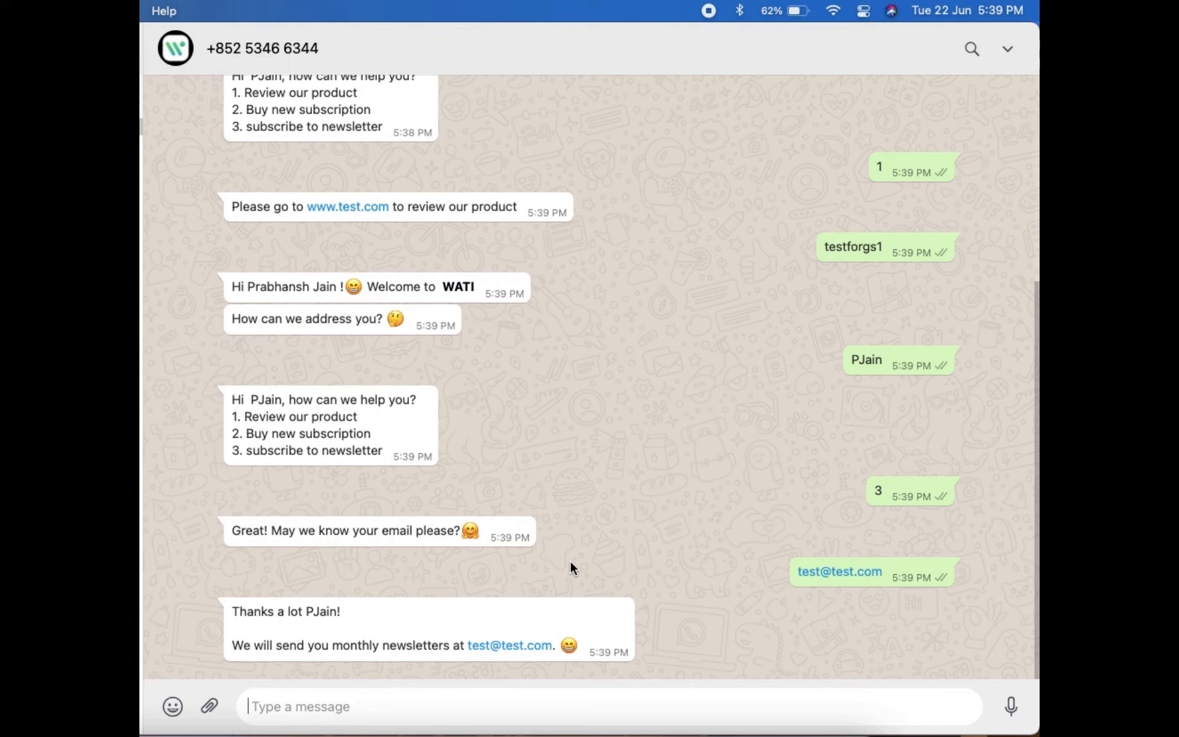